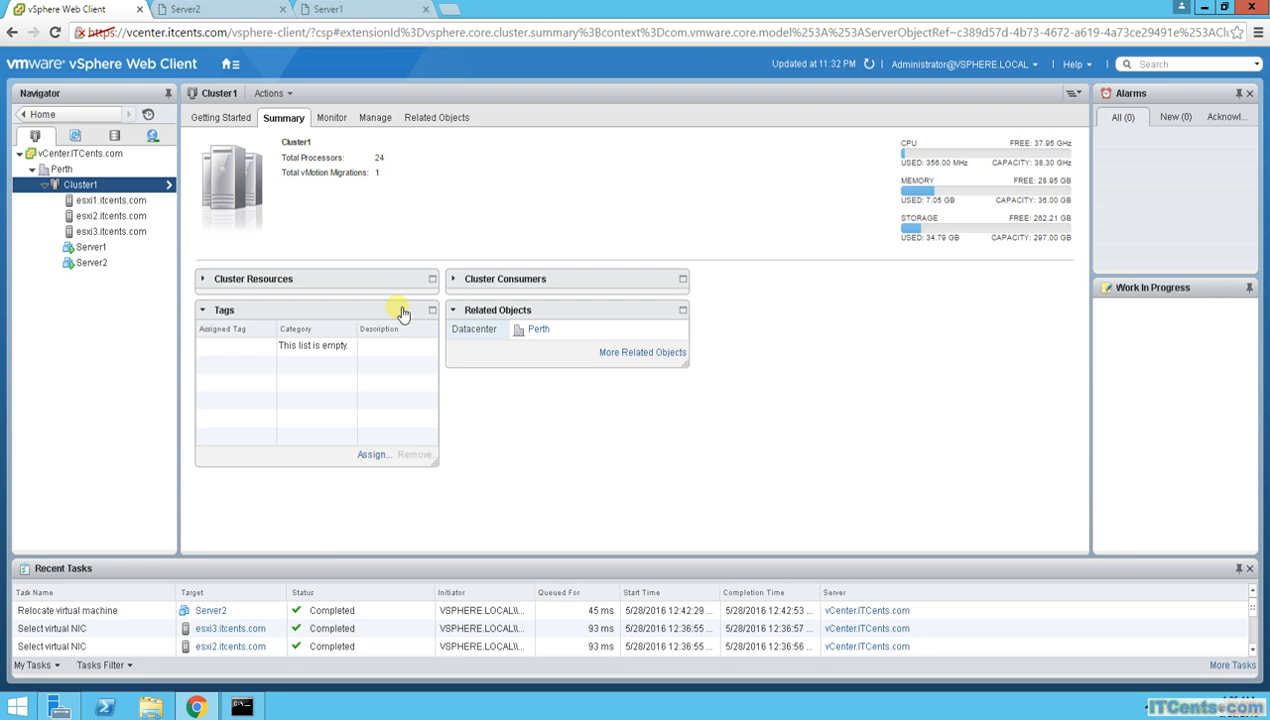
pyautogui.click(101, 265)
pyautogui.rightClick(97, 265)
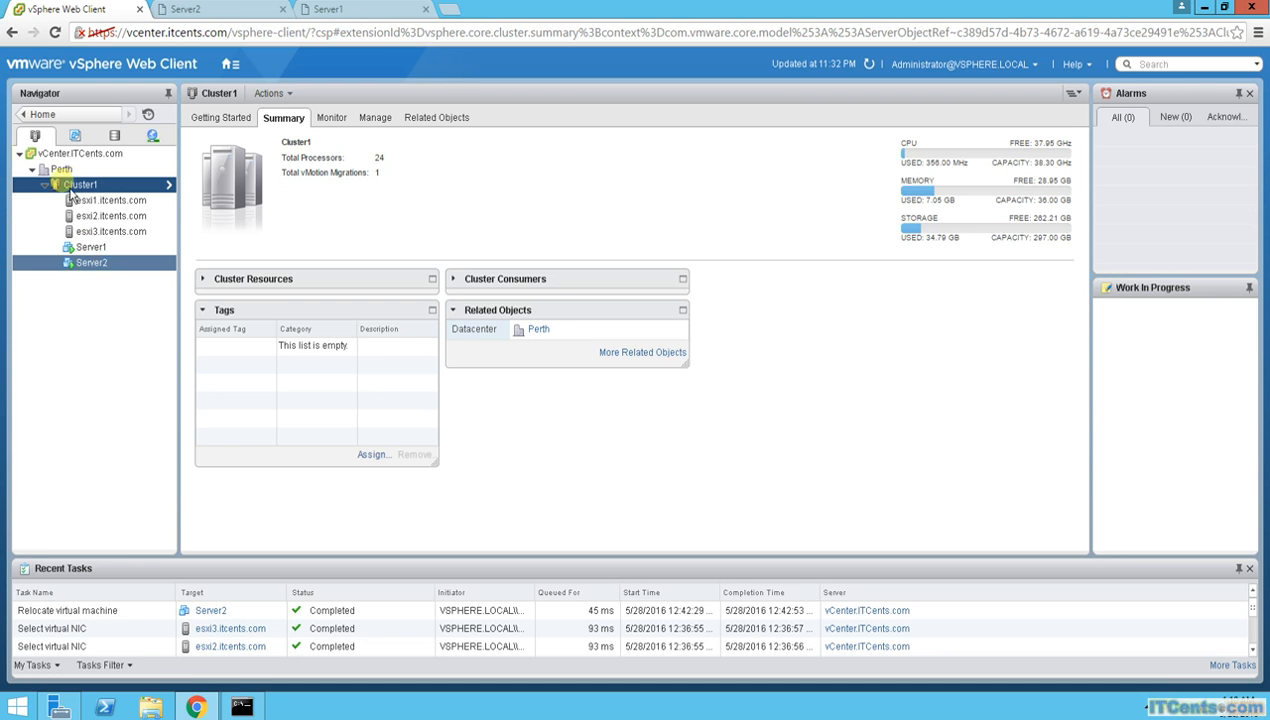
# - Open Cluster1's vSphere DRS settings for editing and turn on vSphere DRS
pyautogui.click(385, 123)
pyautogui.click(232, 216)
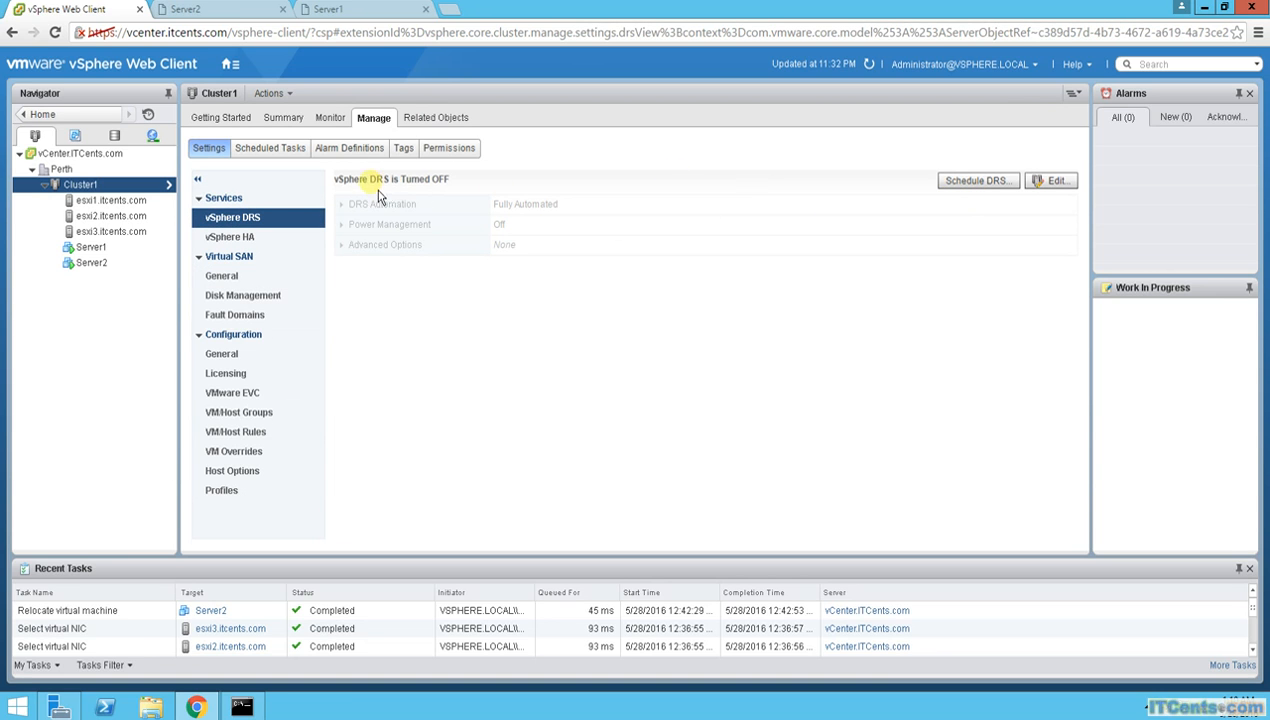
pyautogui.click(237, 244)
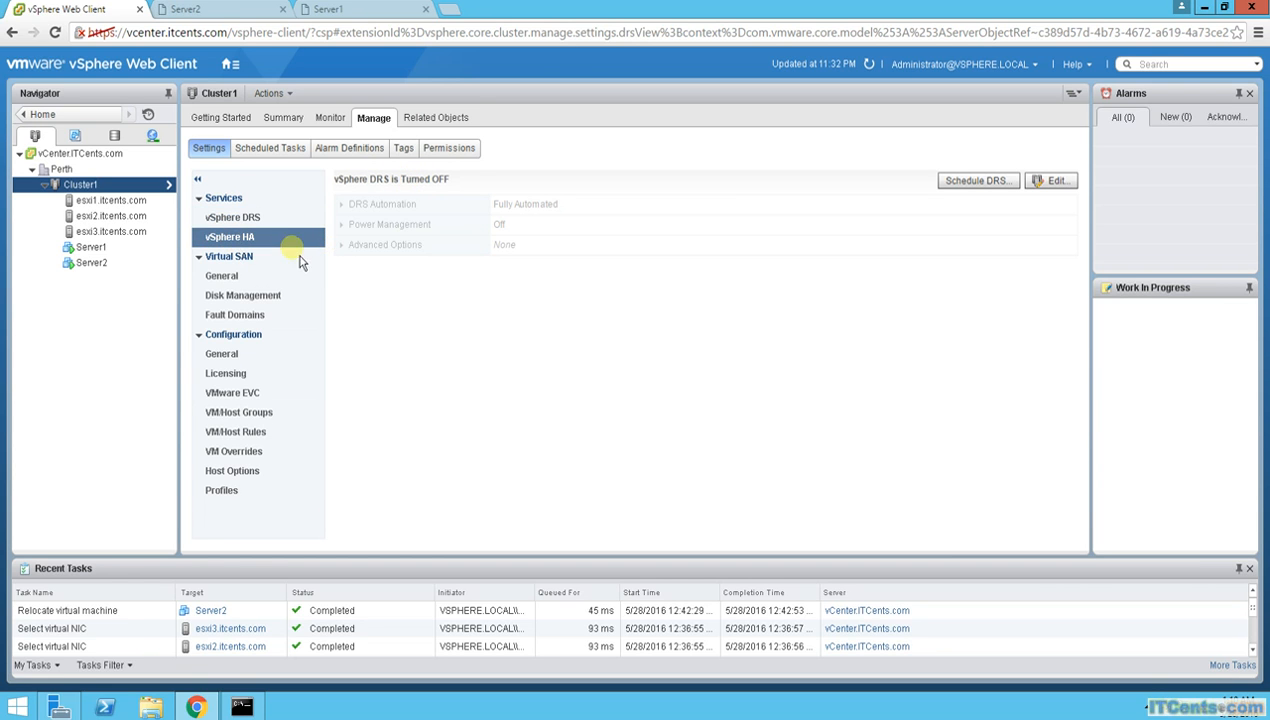
pyautogui.click(233, 218)
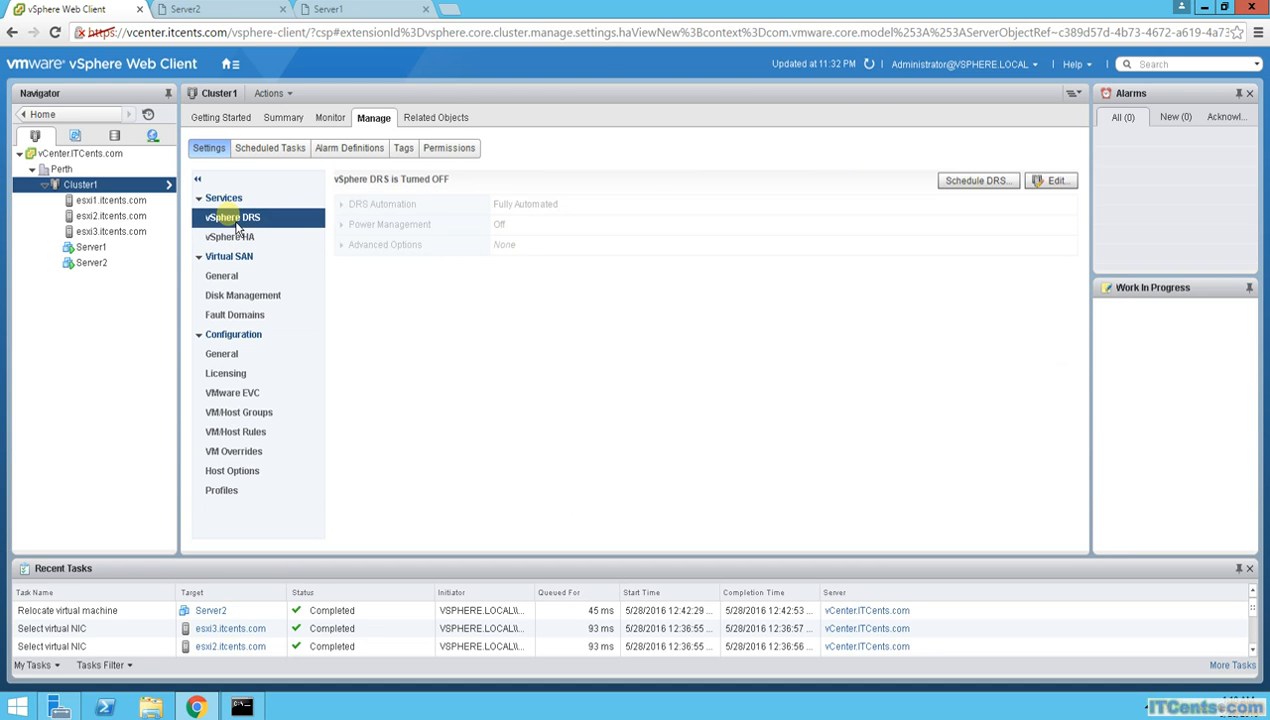
pyautogui.click(1057, 188)
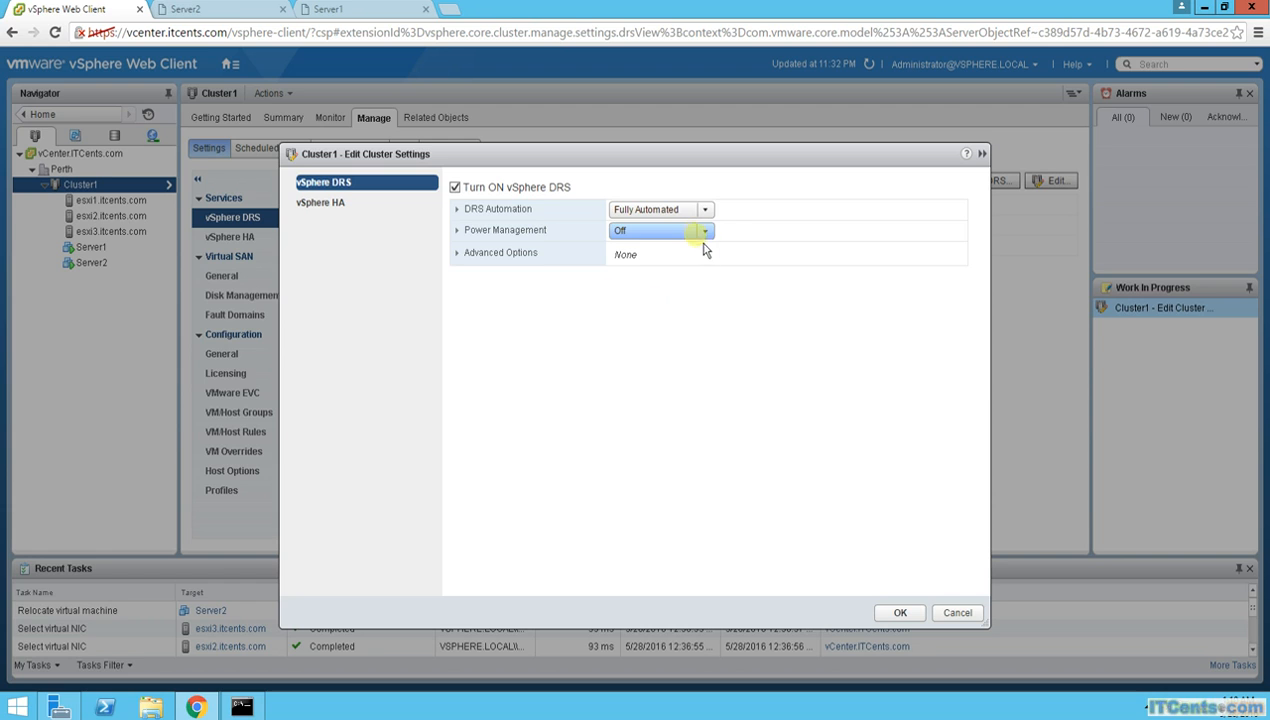
# - Set the DRS Automation migration threshold to the most aggressive level, 5, with Fully Automated selected, and apply the cluster settings
pyautogui.click(465, 264)
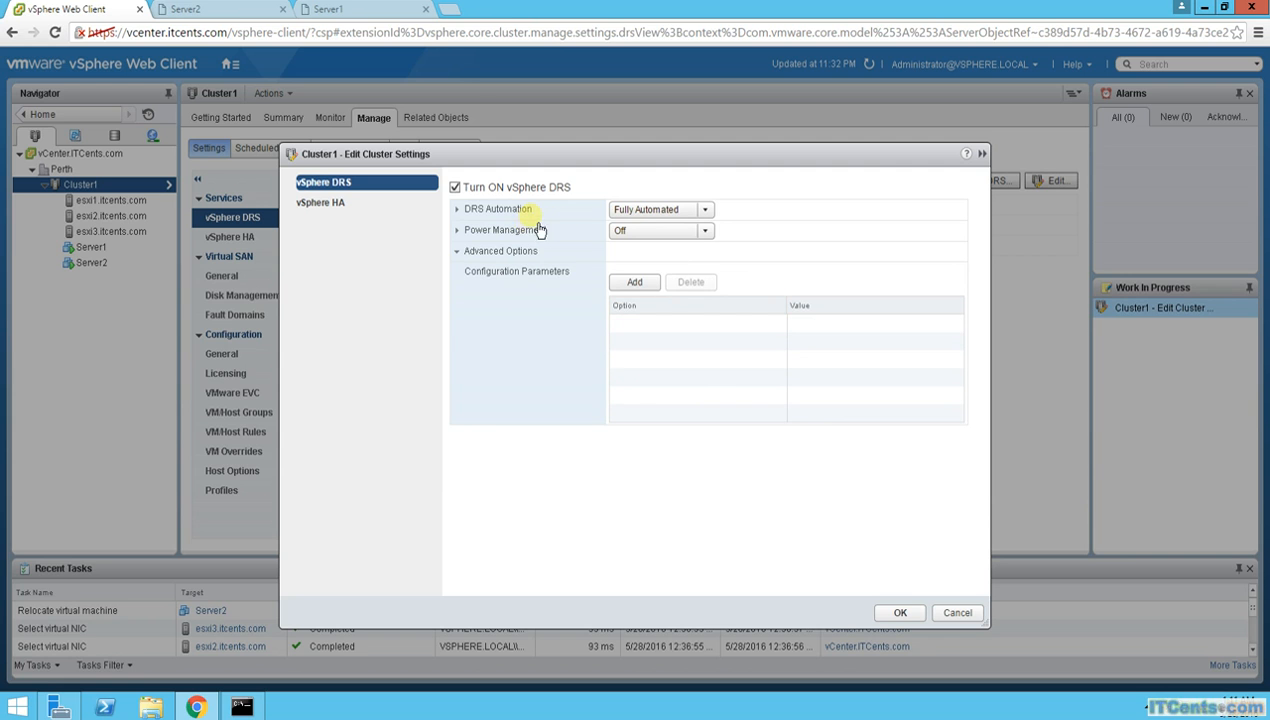
pyautogui.click(458, 209)
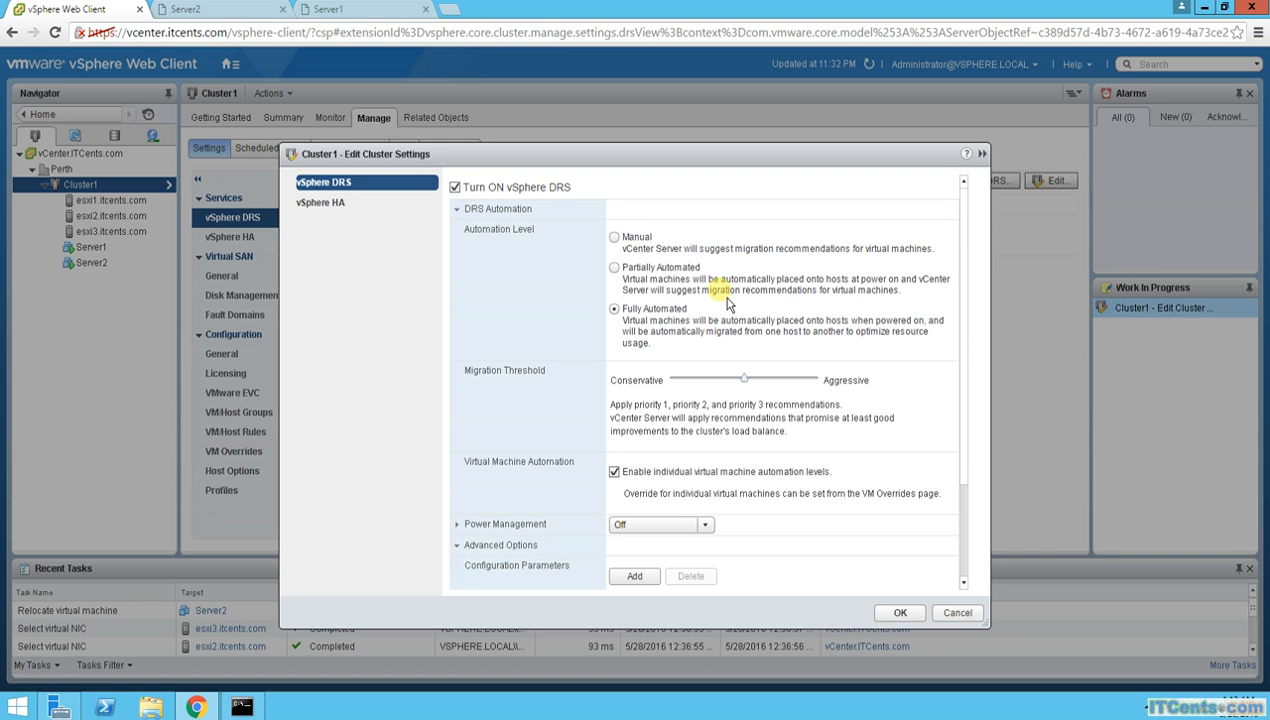
pyautogui.moveTo(749, 382); pyautogui.dragTo(826, 396)
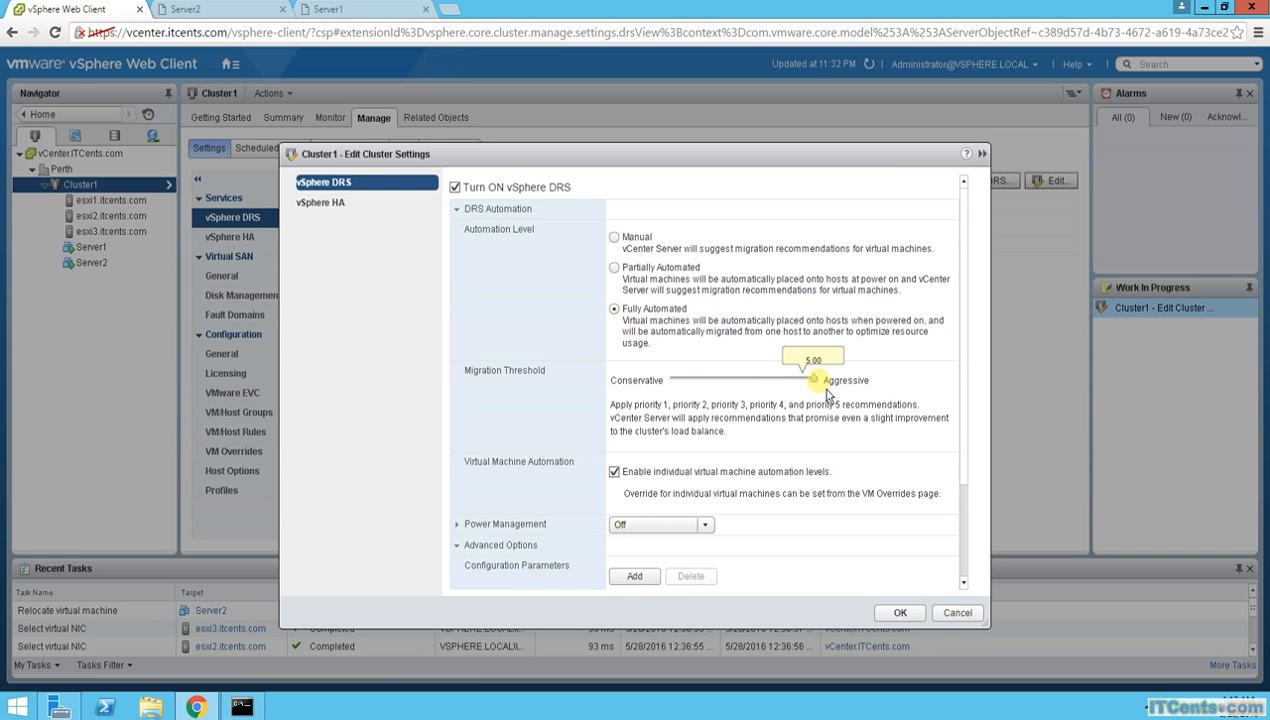
pyautogui.moveTo(827, 395); pyautogui.dragTo(818, 396)
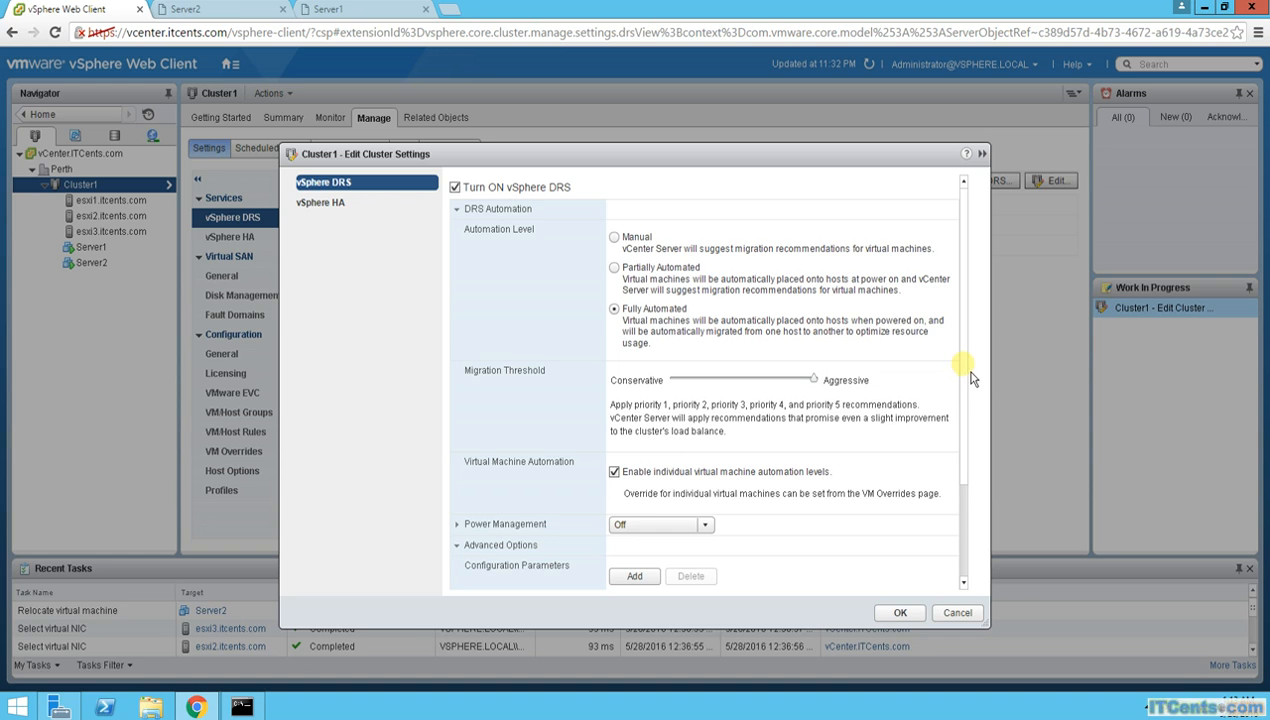
pyautogui.scroll(-1, 970, 398)
pyautogui.scroll(-5, 970, 398)
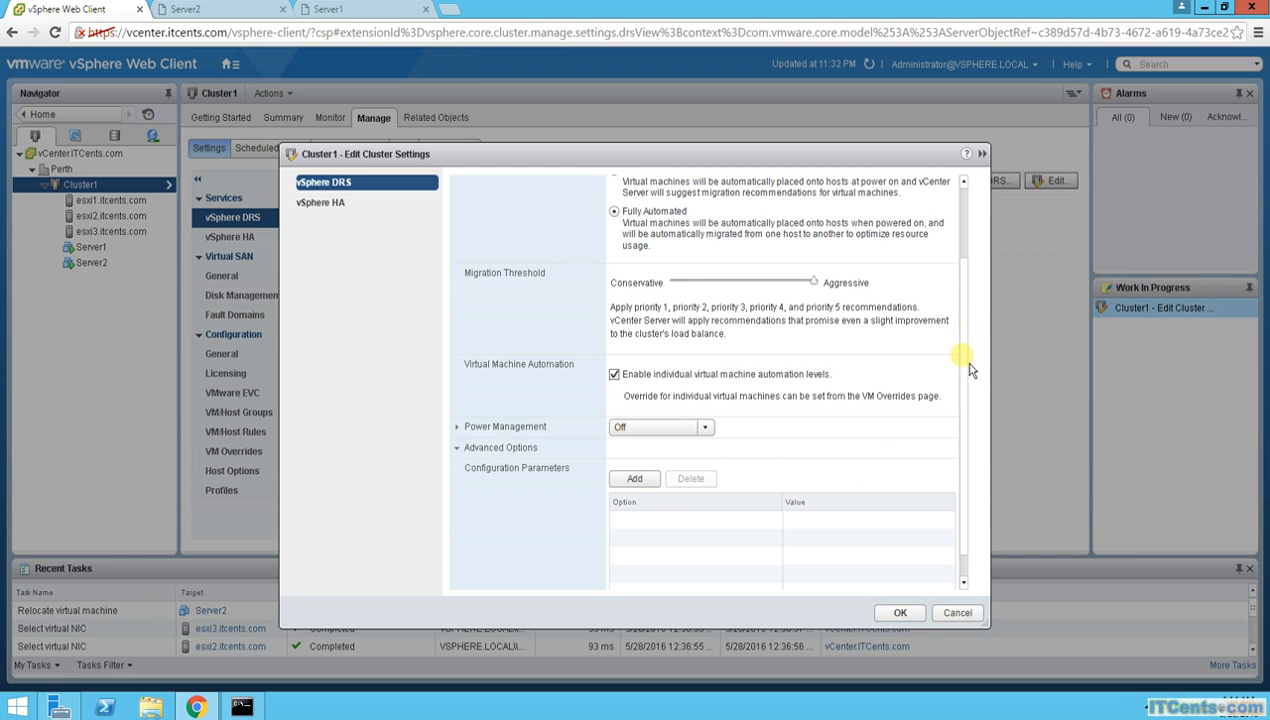
pyautogui.scroll(-1, 966, 385)
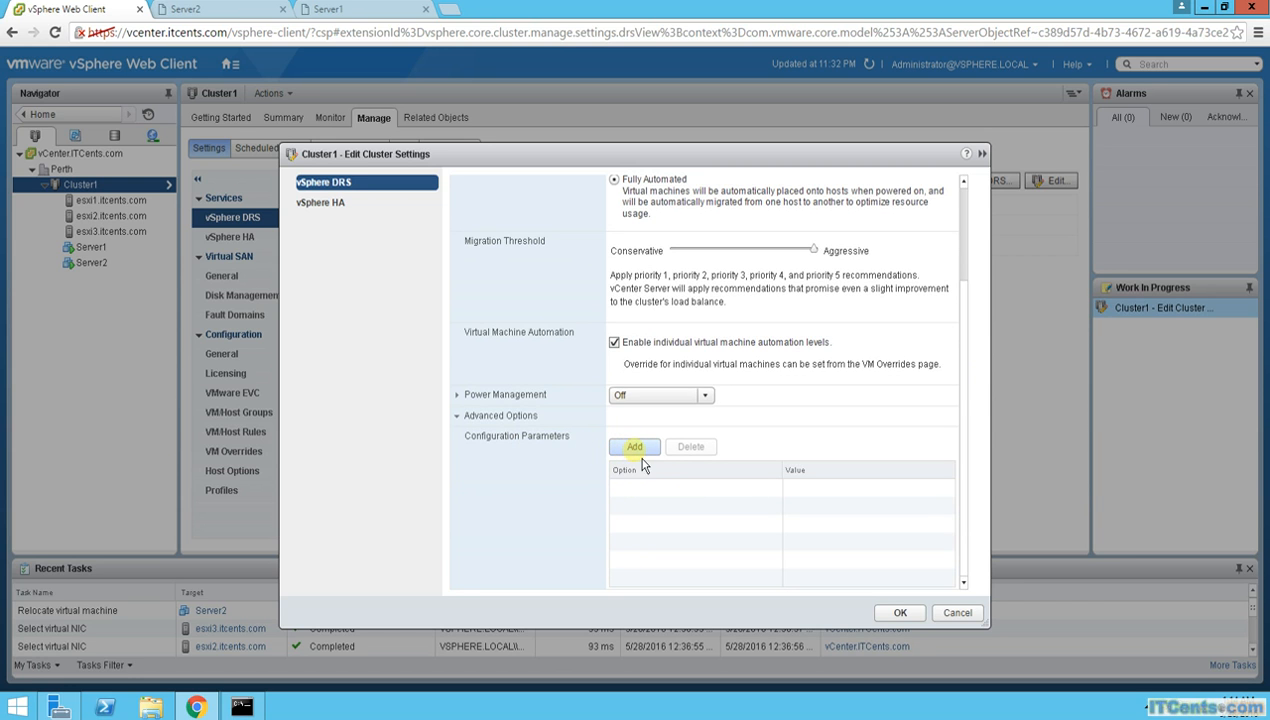
pyautogui.scroll(4, 974, 300)
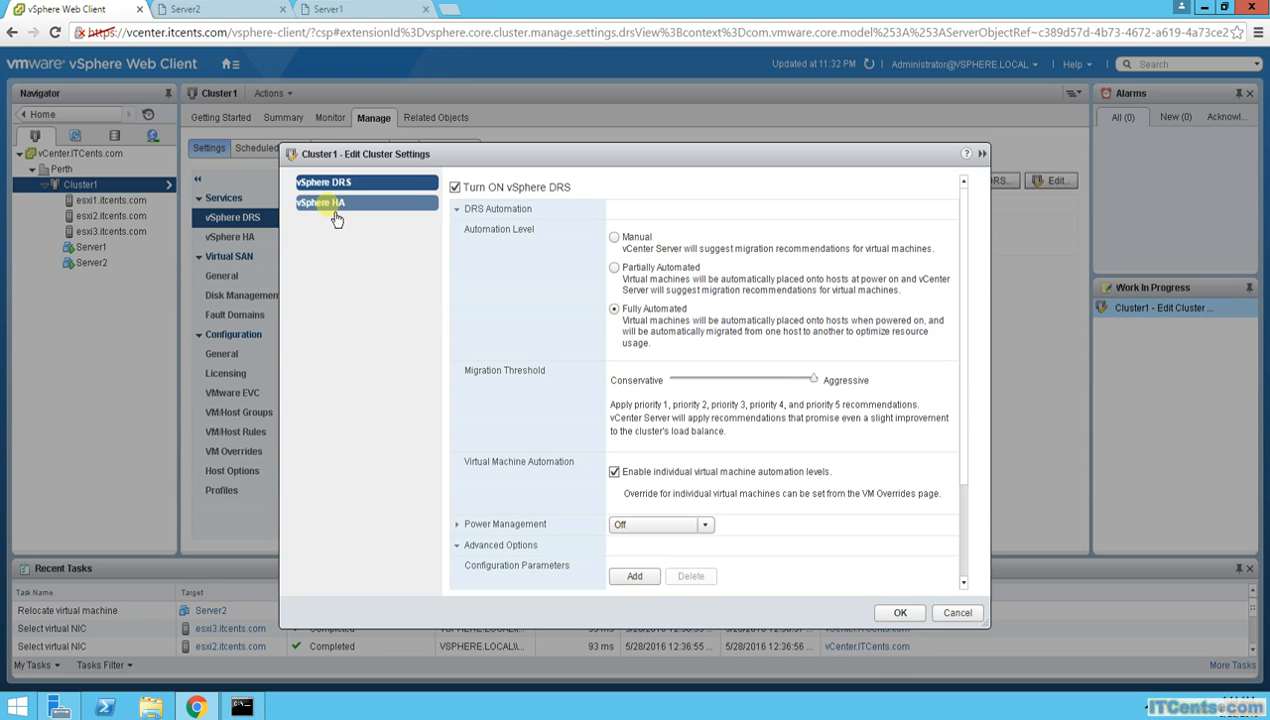
pyautogui.click(897, 612)
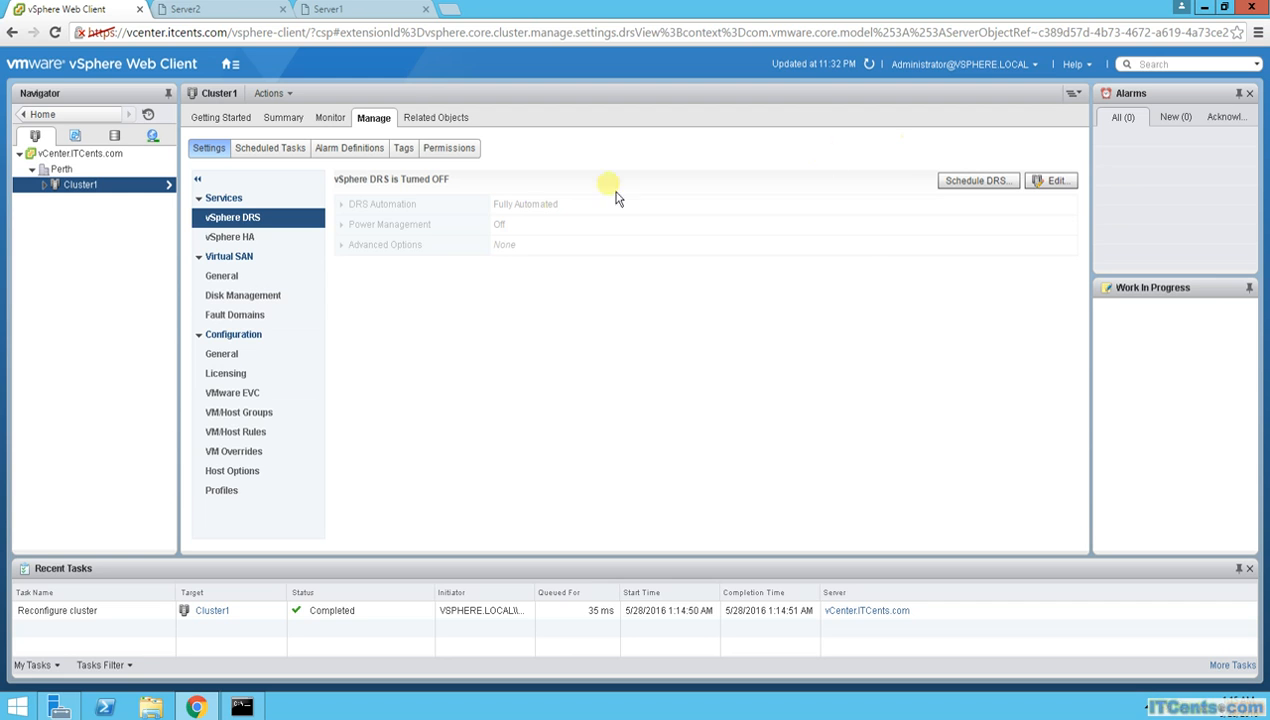
# - Turn on vSphere HA for Cluster1, keeping Host Monitoring enabled and enabling Protect against Storage Connectivity Loss
pyautogui.click(232, 237)
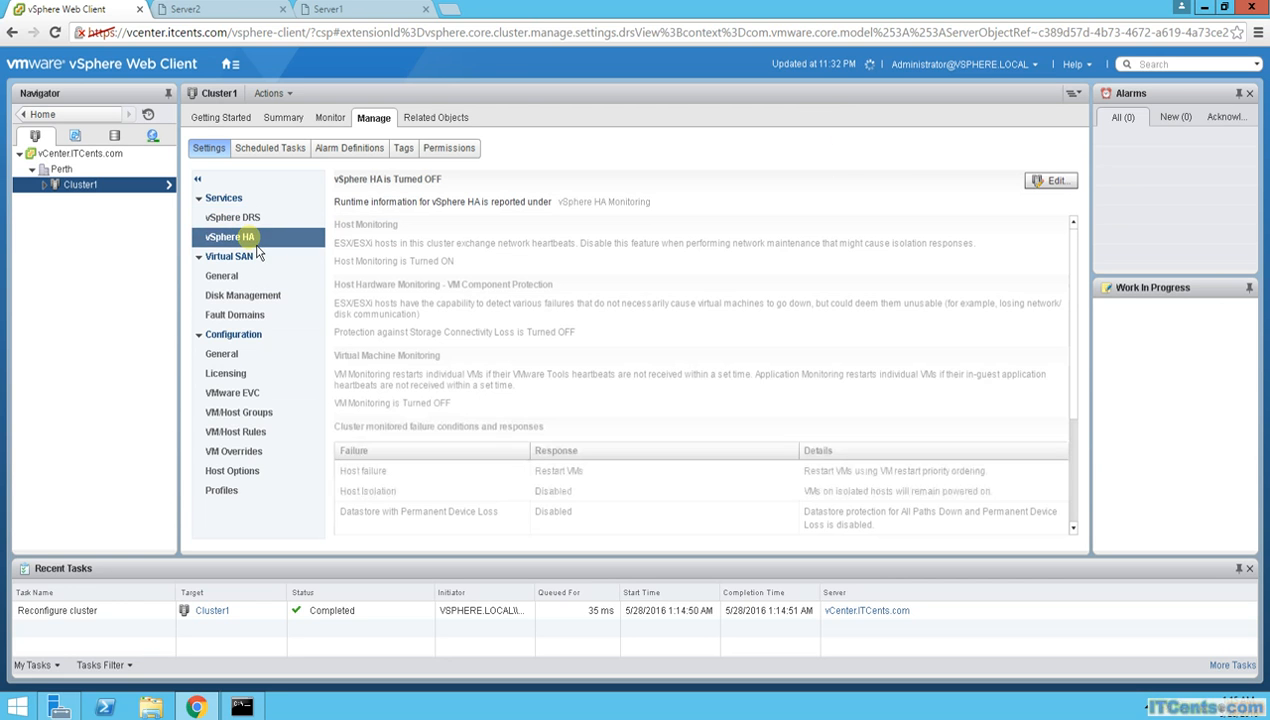
pyautogui.click(1048, 182)
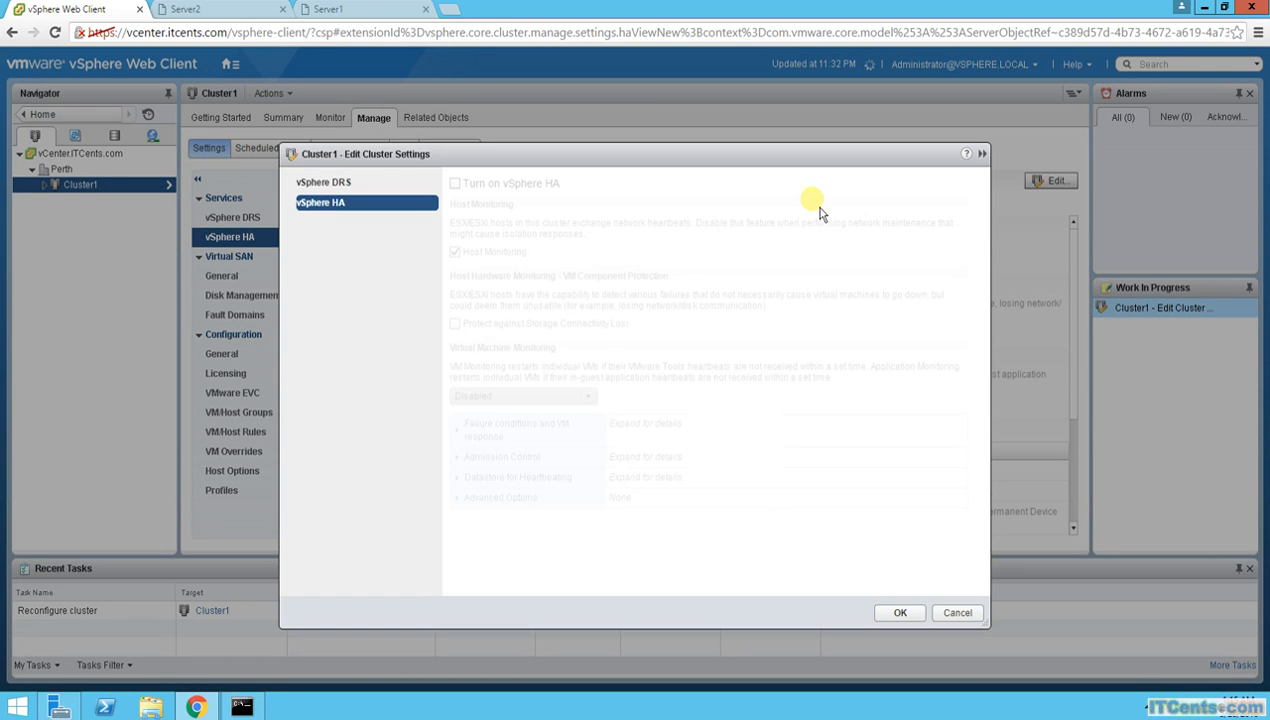
pyautogui.click(457, 184)
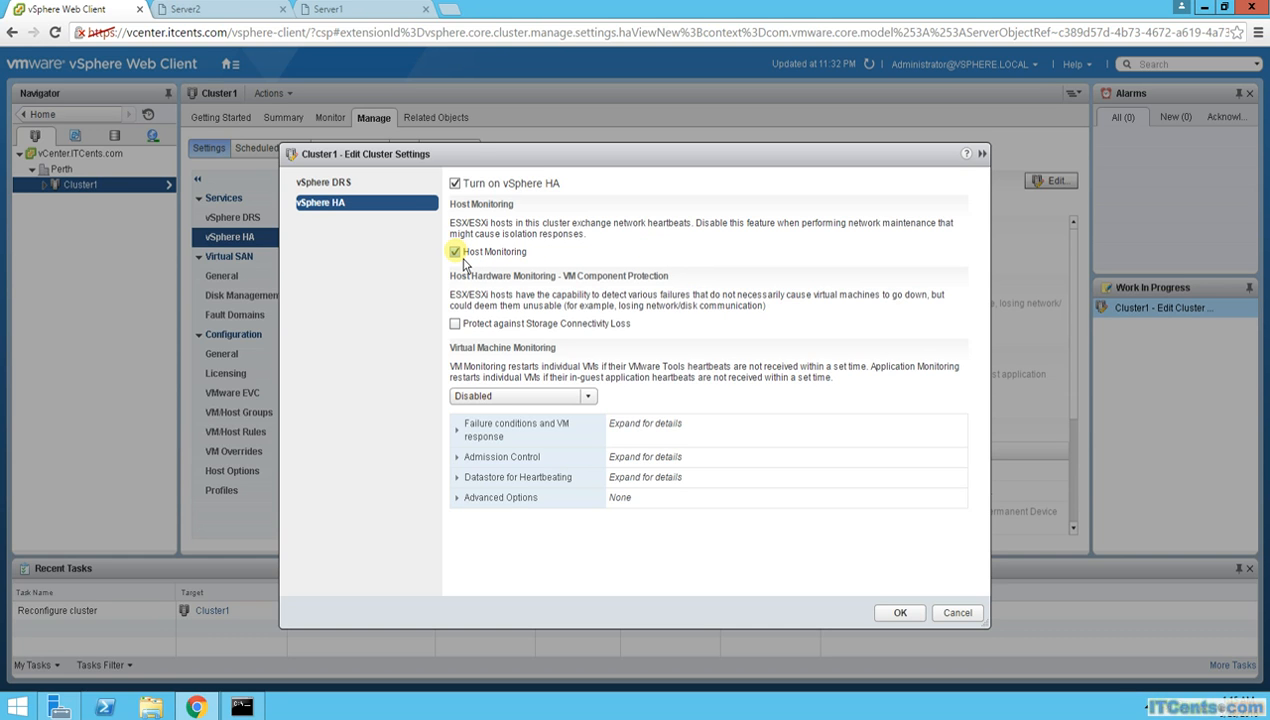
pyautogui.click(460, 257)
pyautogui.click(455, 323)
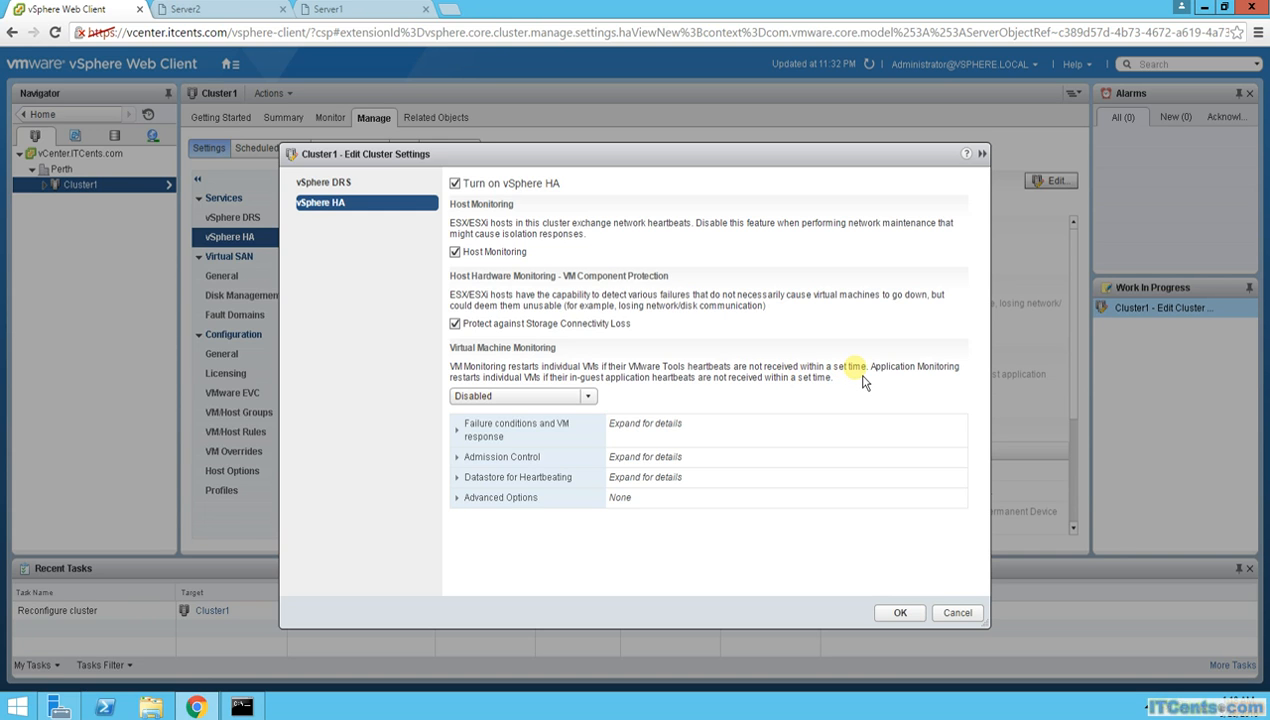
# - Examine the Virtual Machine Monitoring choices, the failure conditions, and the datastore PDL and APD response options for vSphere HA
pyautogui.click(592, 402)
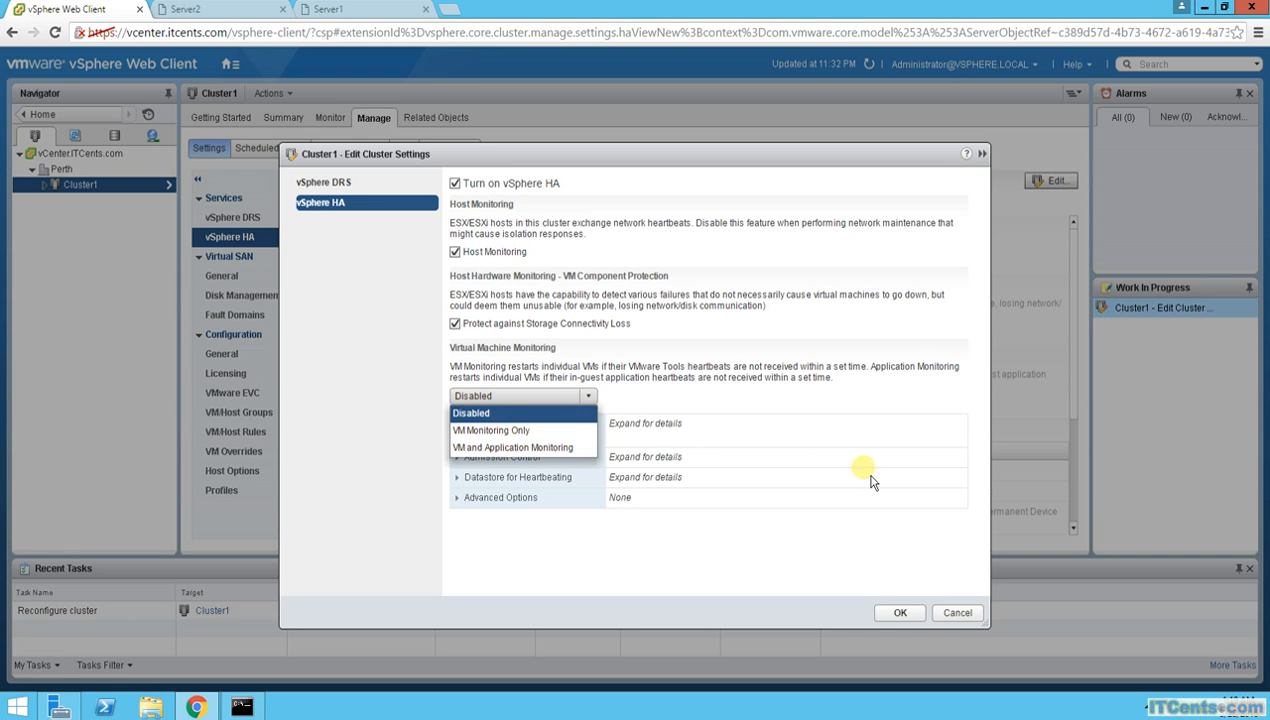
pyautogui.click(828, 472)
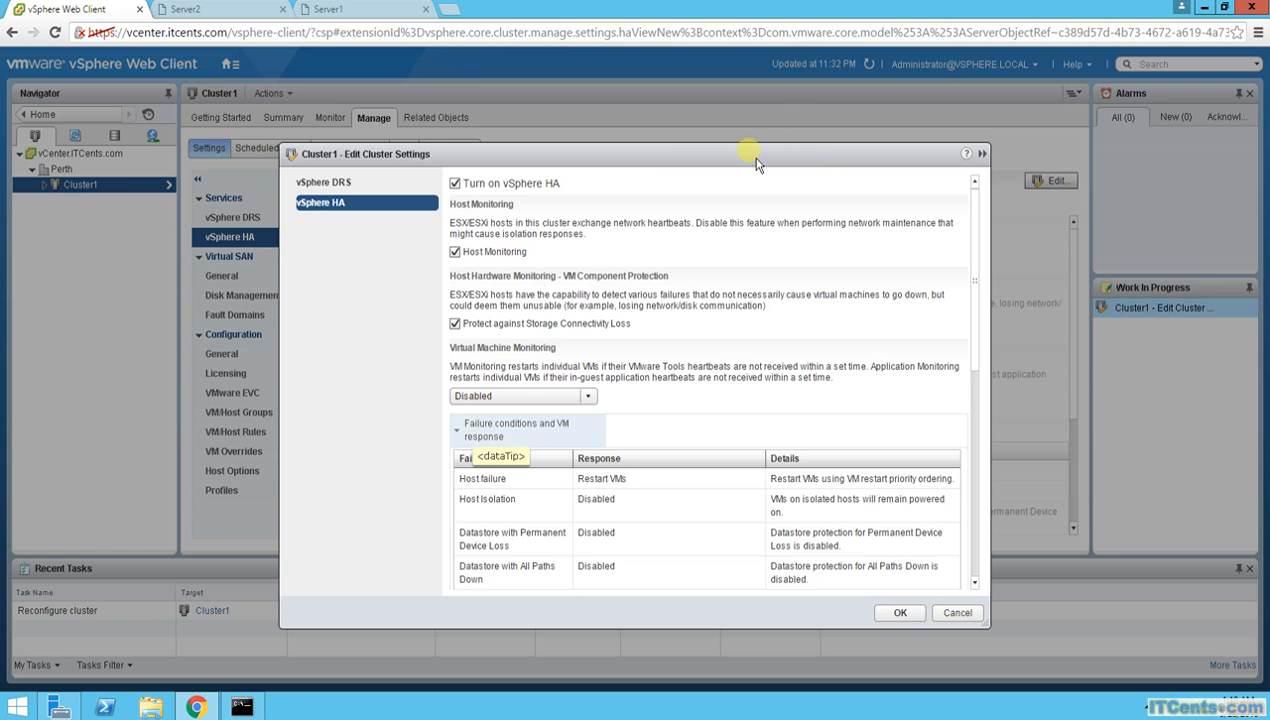
pyautogui.moveTo(741, 157); pyautogui.dragTo(752, 60)
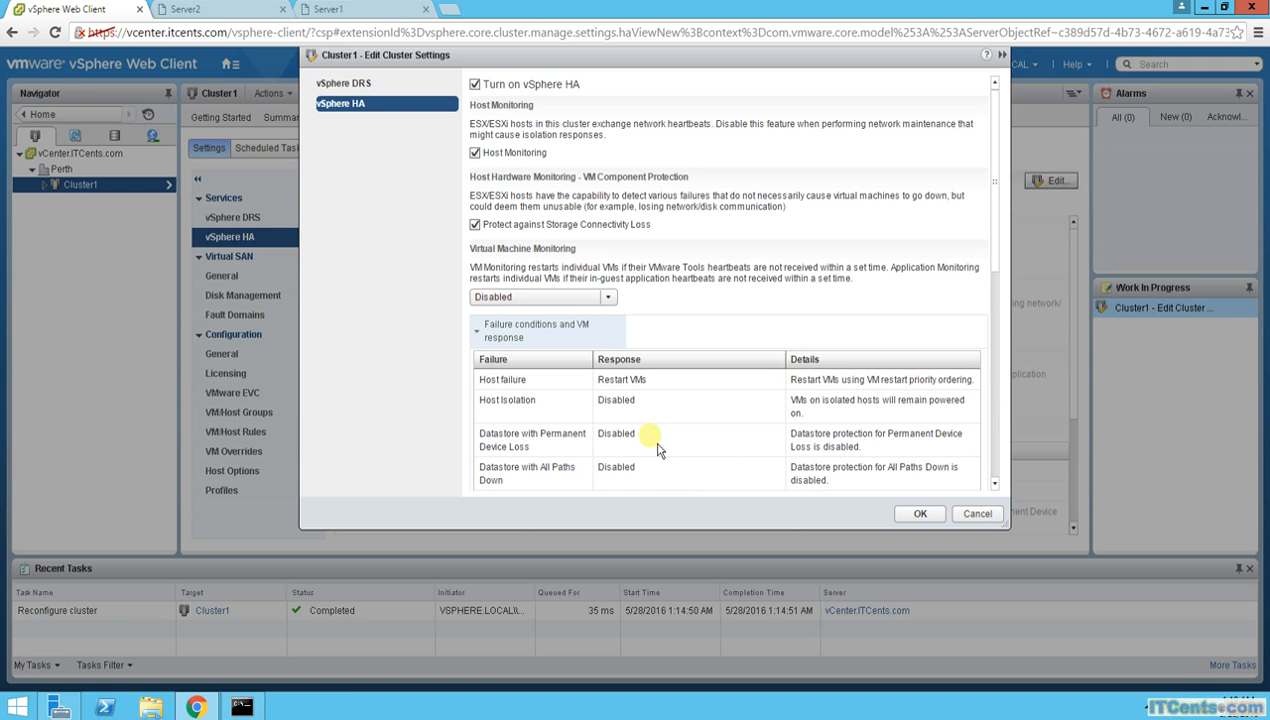
pyautogui.click(996, 358)
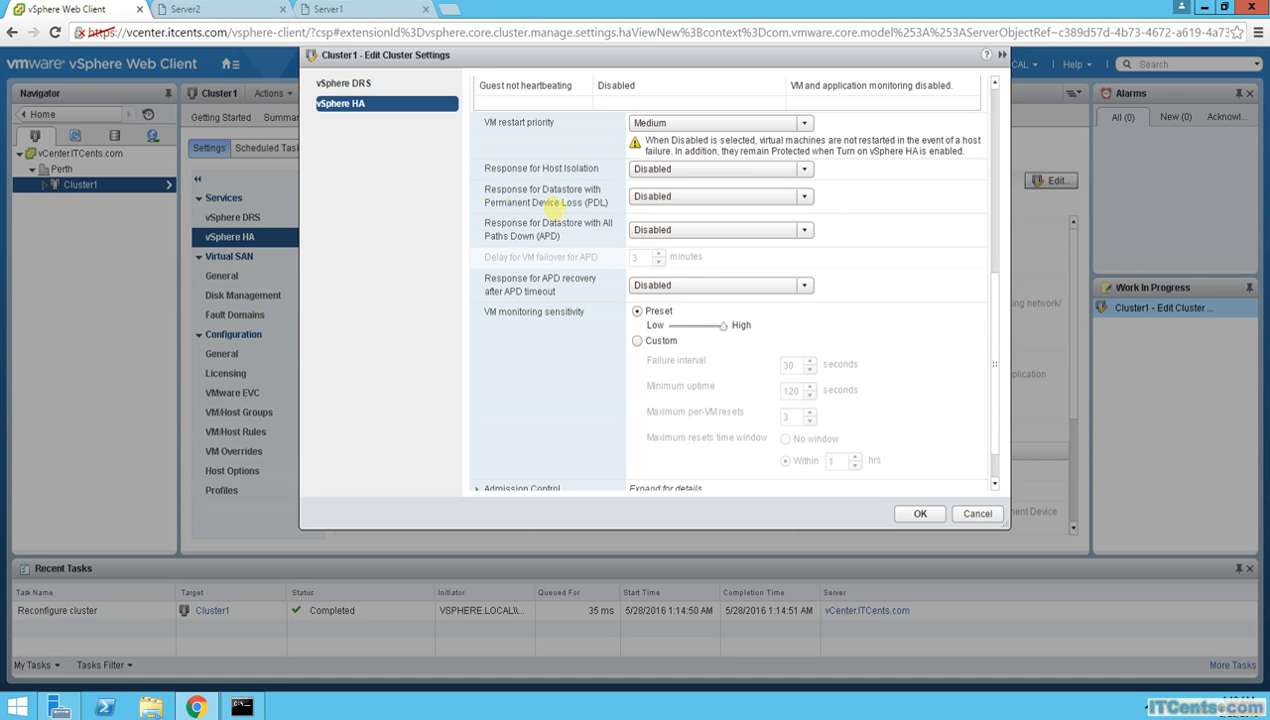
pyautogui.click(806, 197)
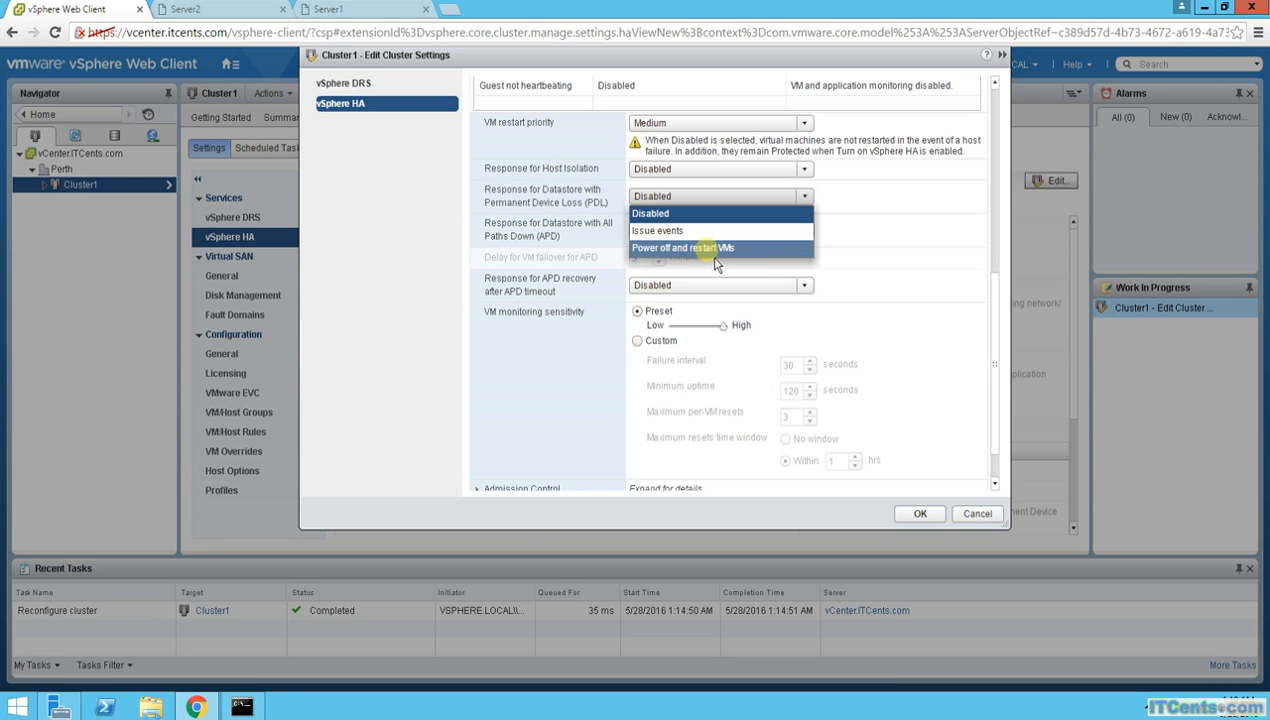
pyautogui.click(543, 245)
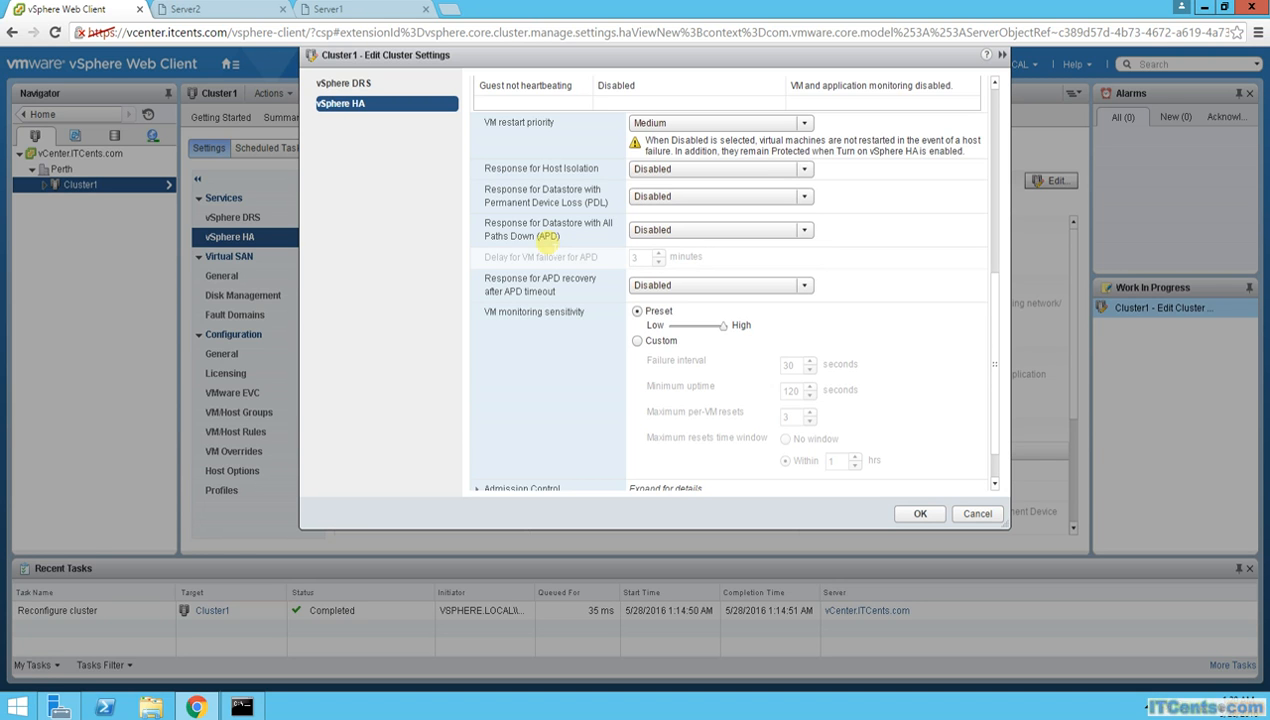
pyautogui.click(712, 232)
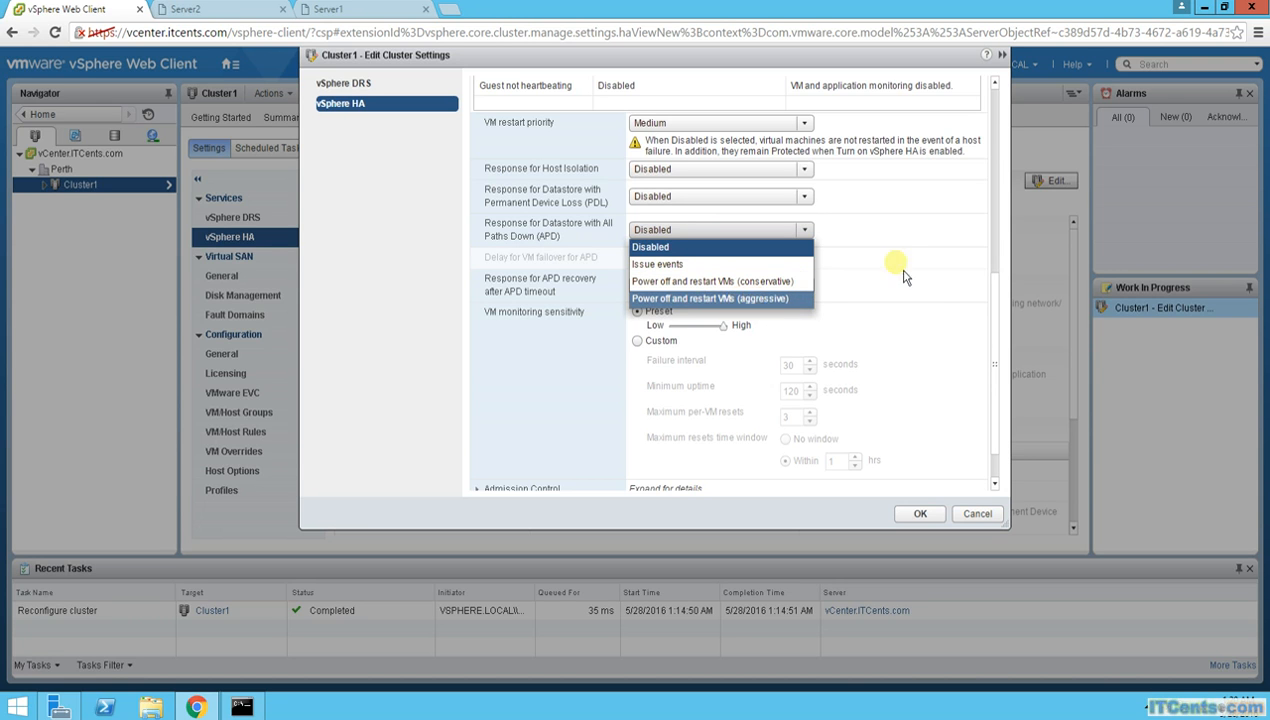
pyautogui.click(920, 243)
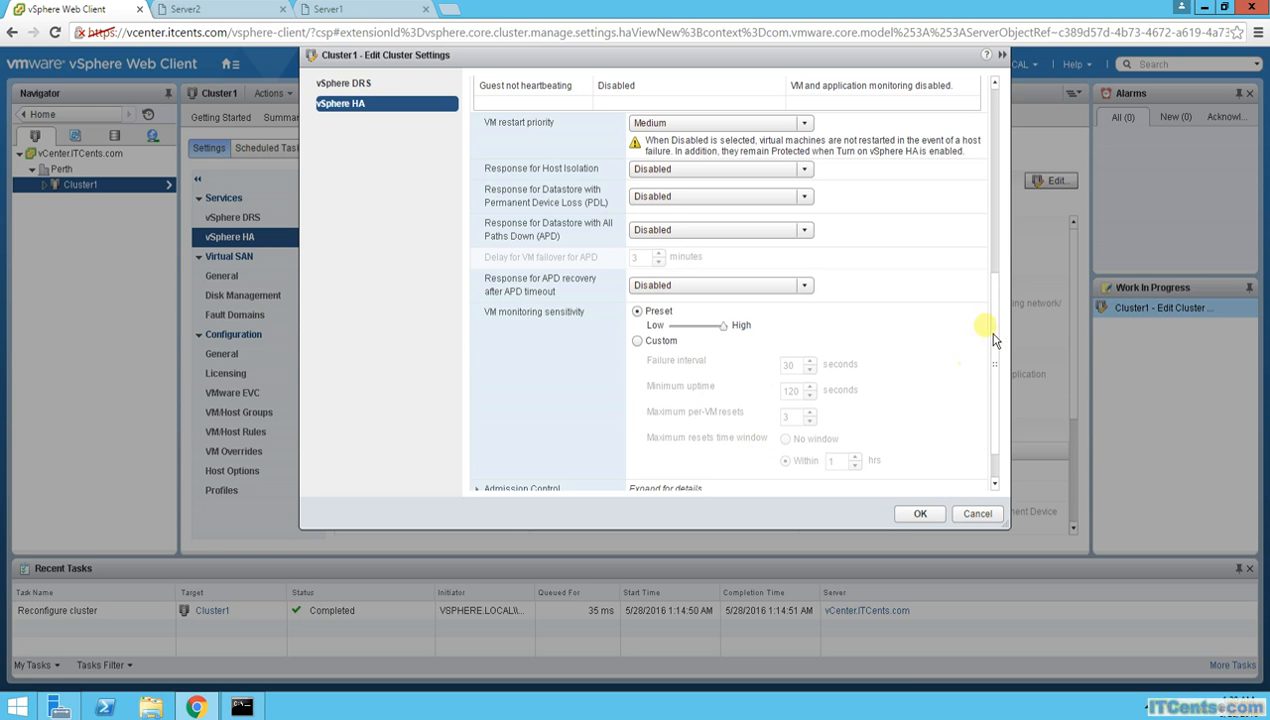
# - Set Admission Control to define failover capacity by reserving a percentage of the cluster resources, with 25% CPU and 25% Memory
pyautogui.scroll(-1, 1003, 373)
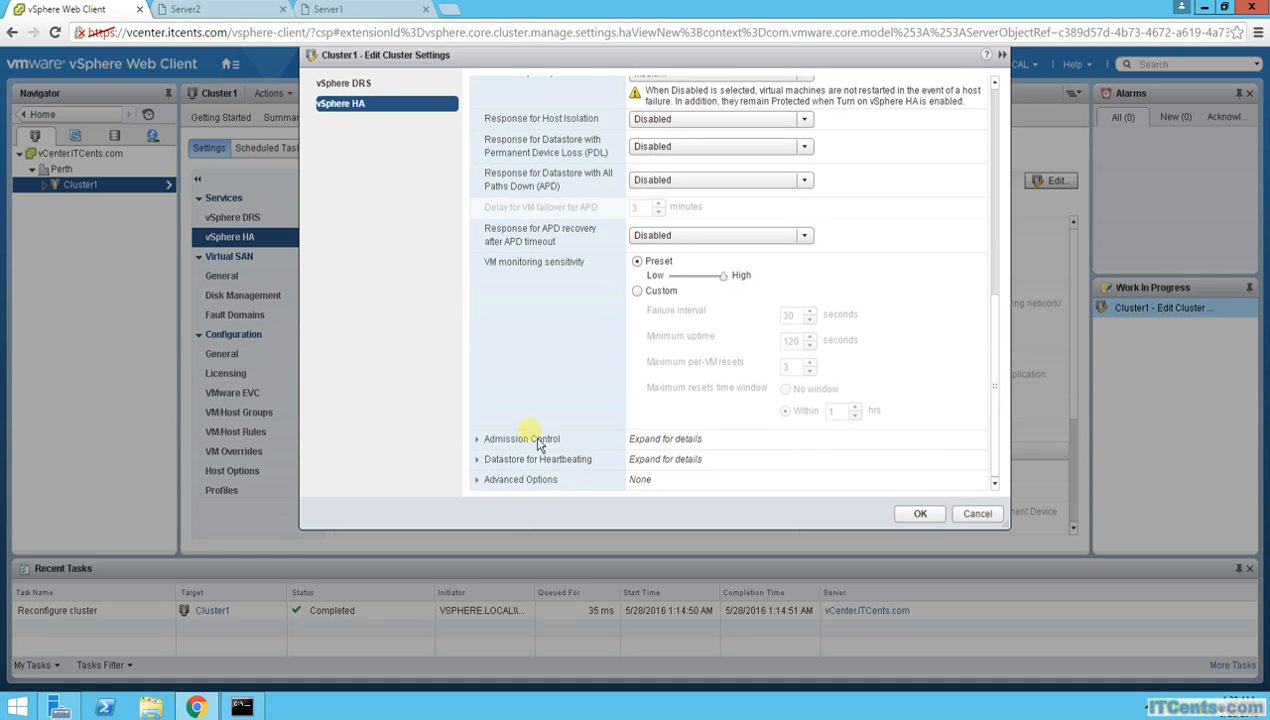
pyautogui.click(485, 442)
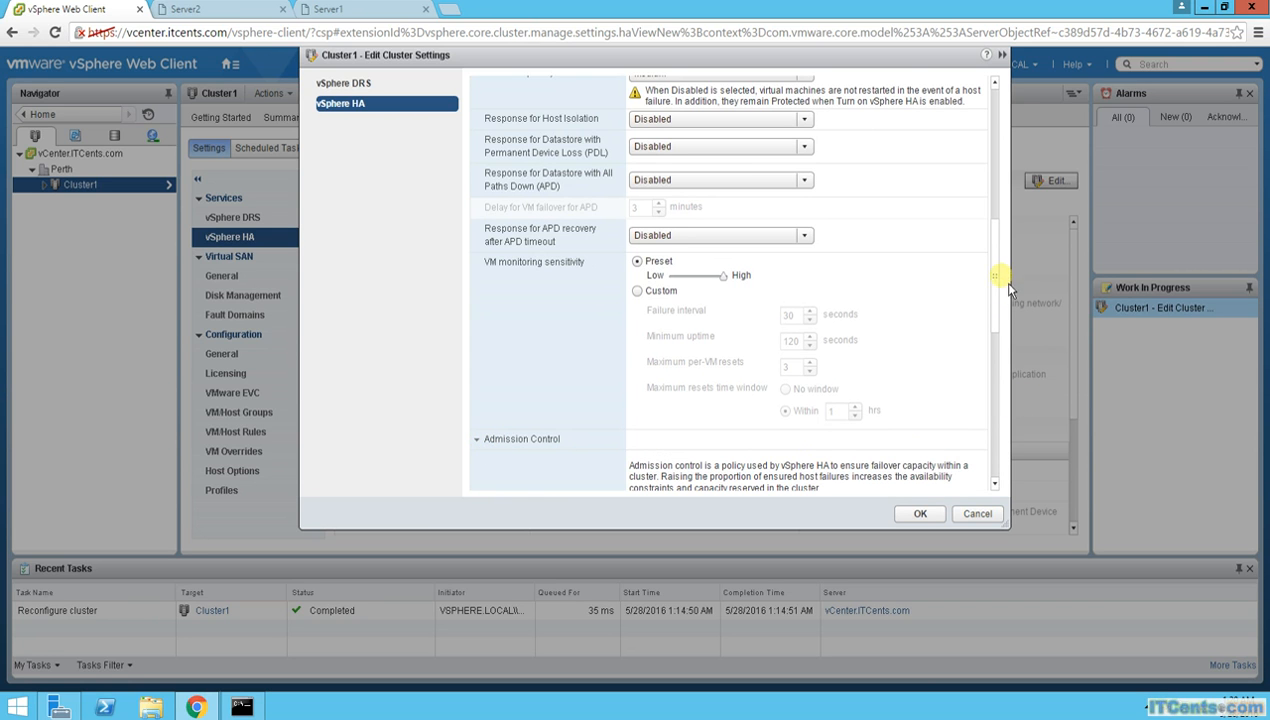
pyautogui.moveTo(1004, 283); pyautogui.dragTo(1002, 366)
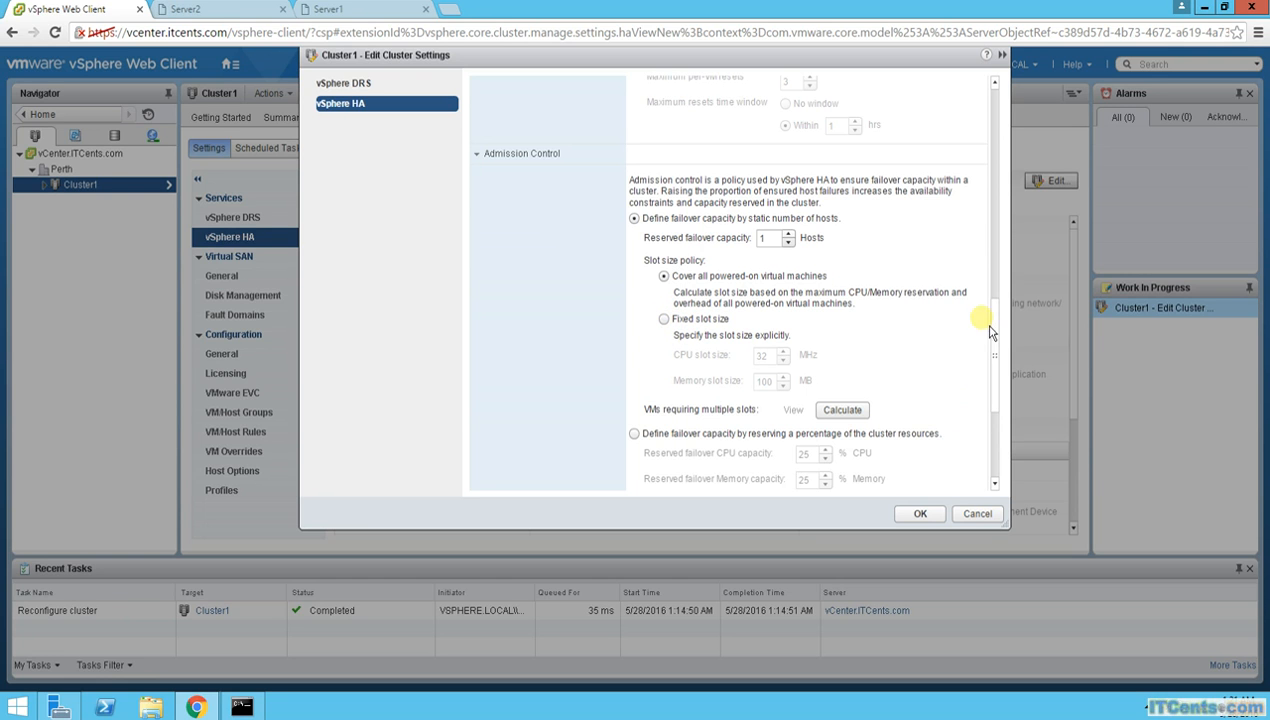
pyautogui.scroll(-2, 995, 330)
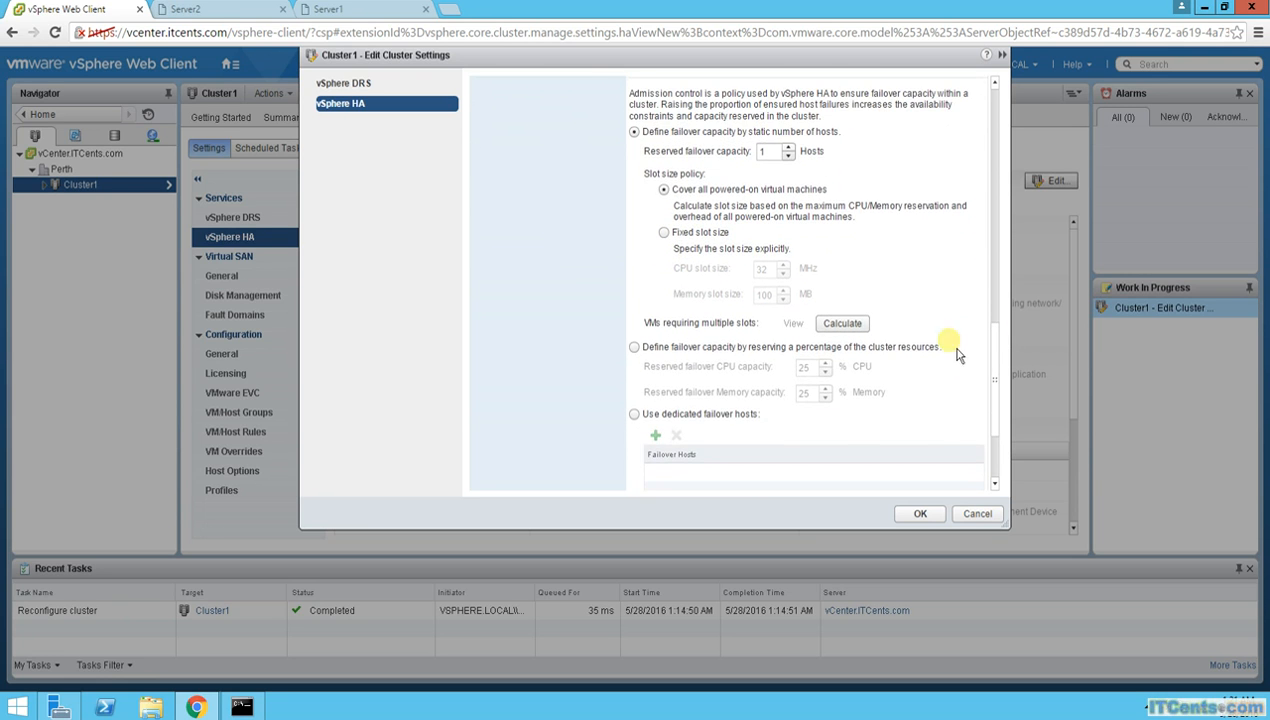
pyautogui.click(634, 347)
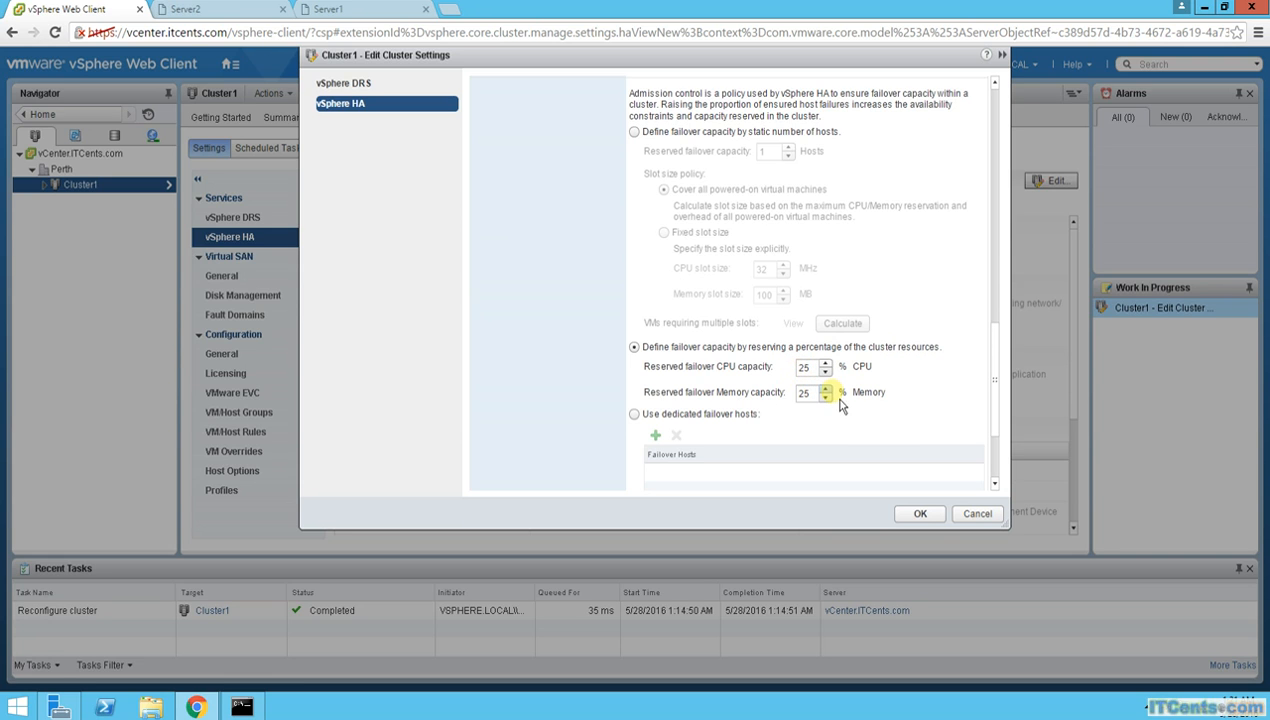
# - Try the dedicated failover hosts and static number of hosts policies, and return to reserving a percentage of the cluster resources
pyautogui.click(636, 416)
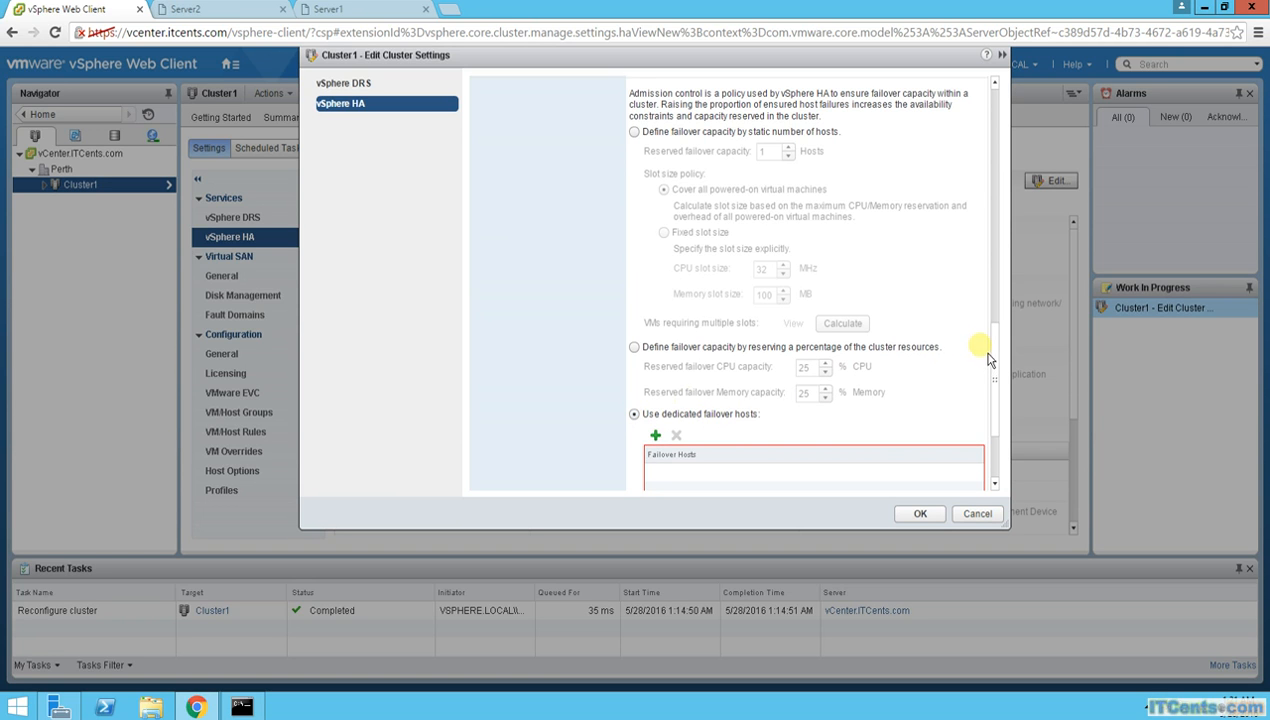
pyautogui.moveTo(997, 354)
pyautogui.mouseDown()
pyautogui.moveTo(998, 381)
pyautogui.moveTo(1004, 345)
pyautogui.mouseUp()
pyautogui.scroll(1, 1005, 387)
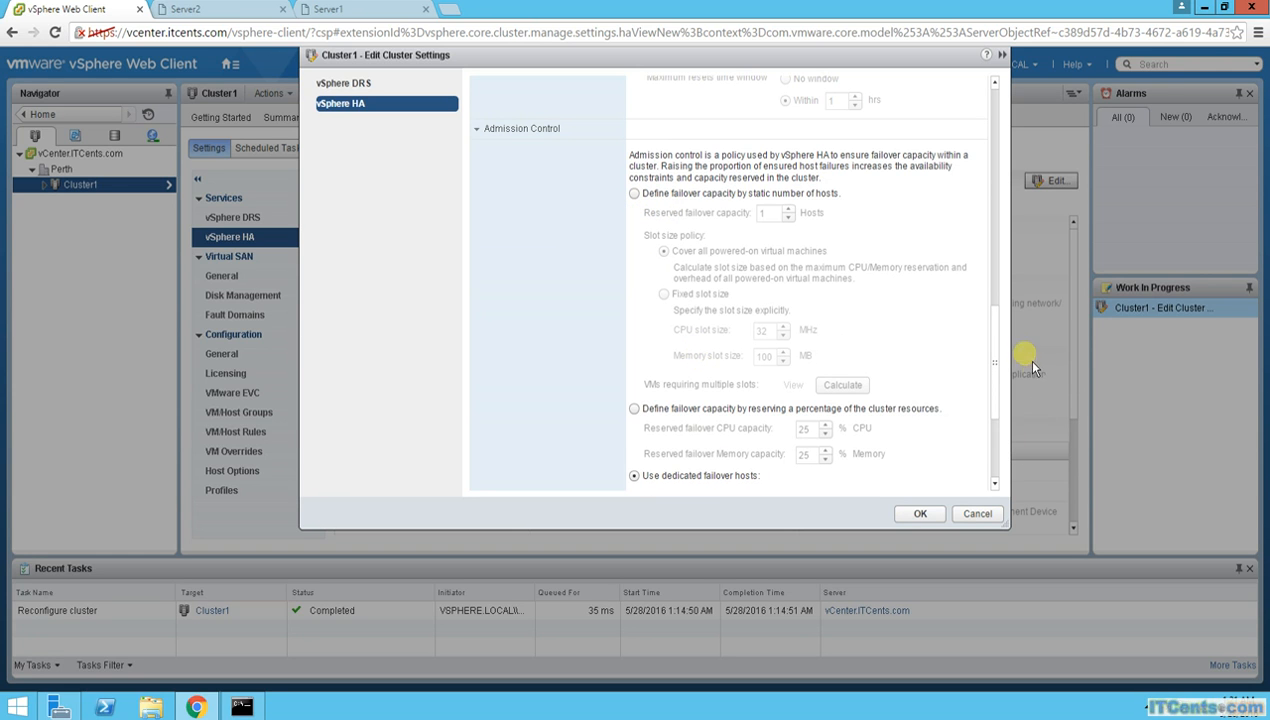
pyautogui.moveTo(1006, 352)
pyautogui.mouseDown()
pyautogui.moveTo(1006, 410)
pyautogui.moveTo(997, 365)
pyautogui.mouseUp()
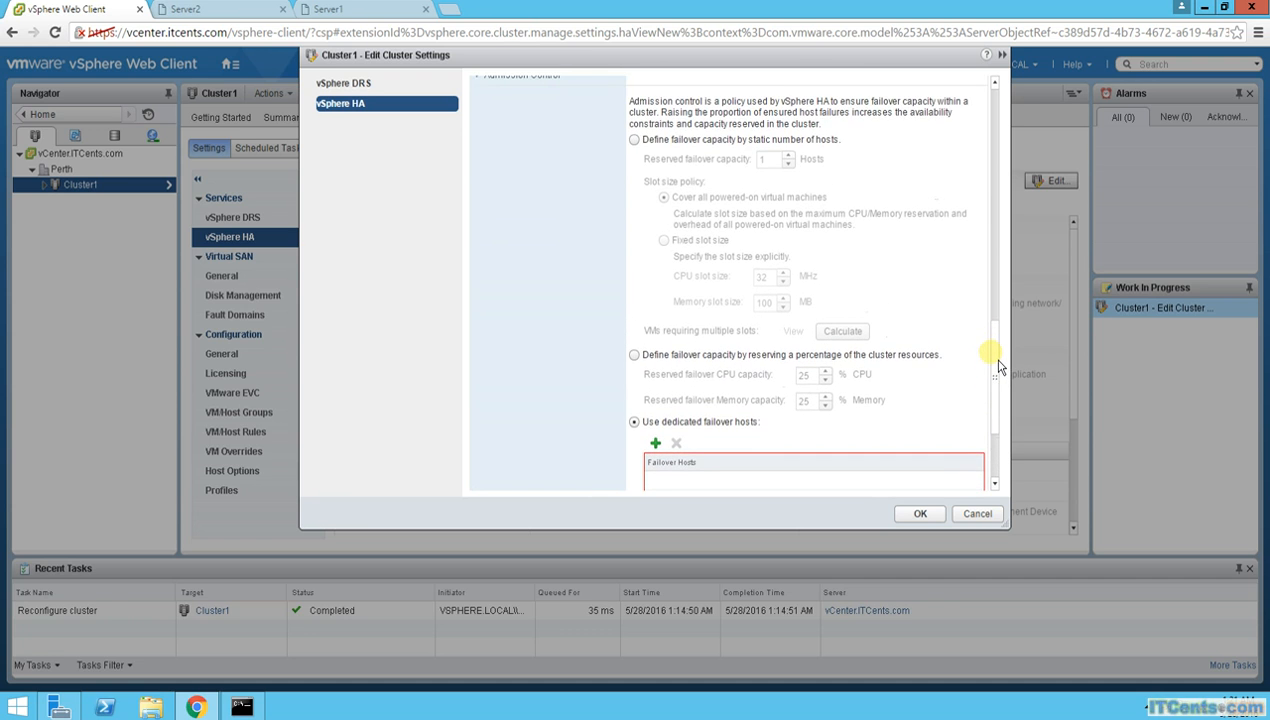
pyautogui.click(636, 141)
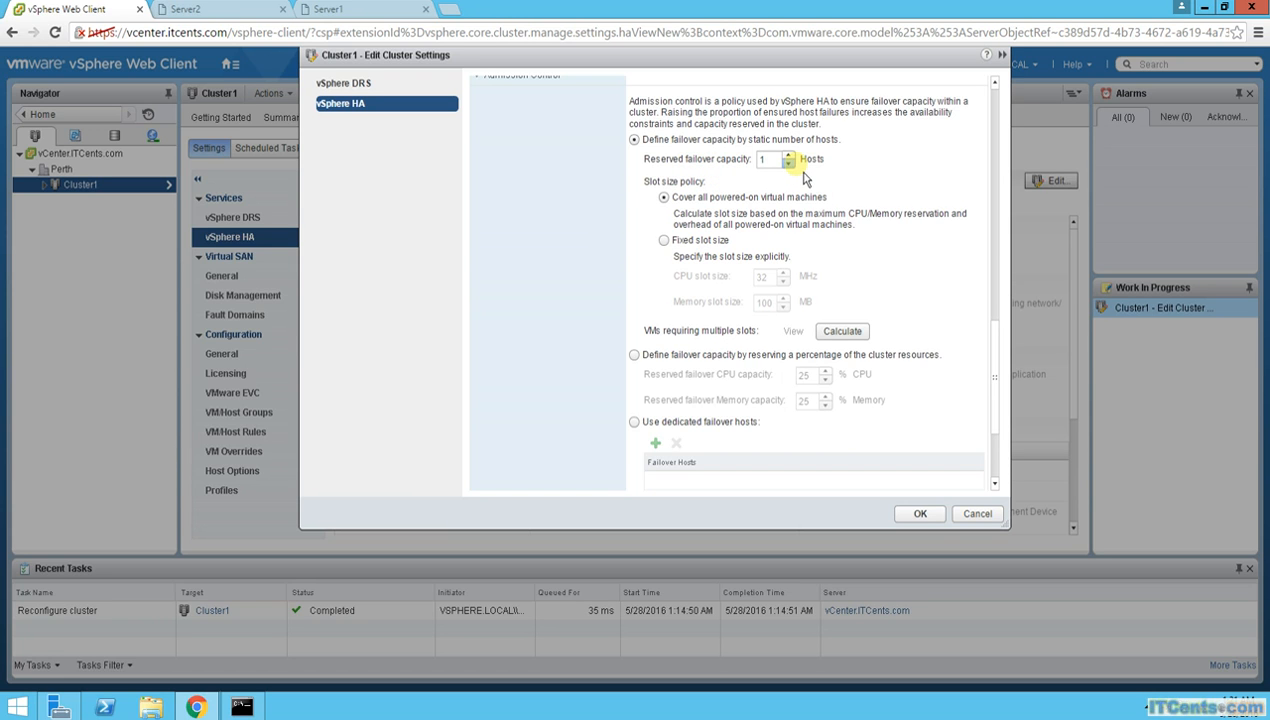
pyautogui.click(635, 355)
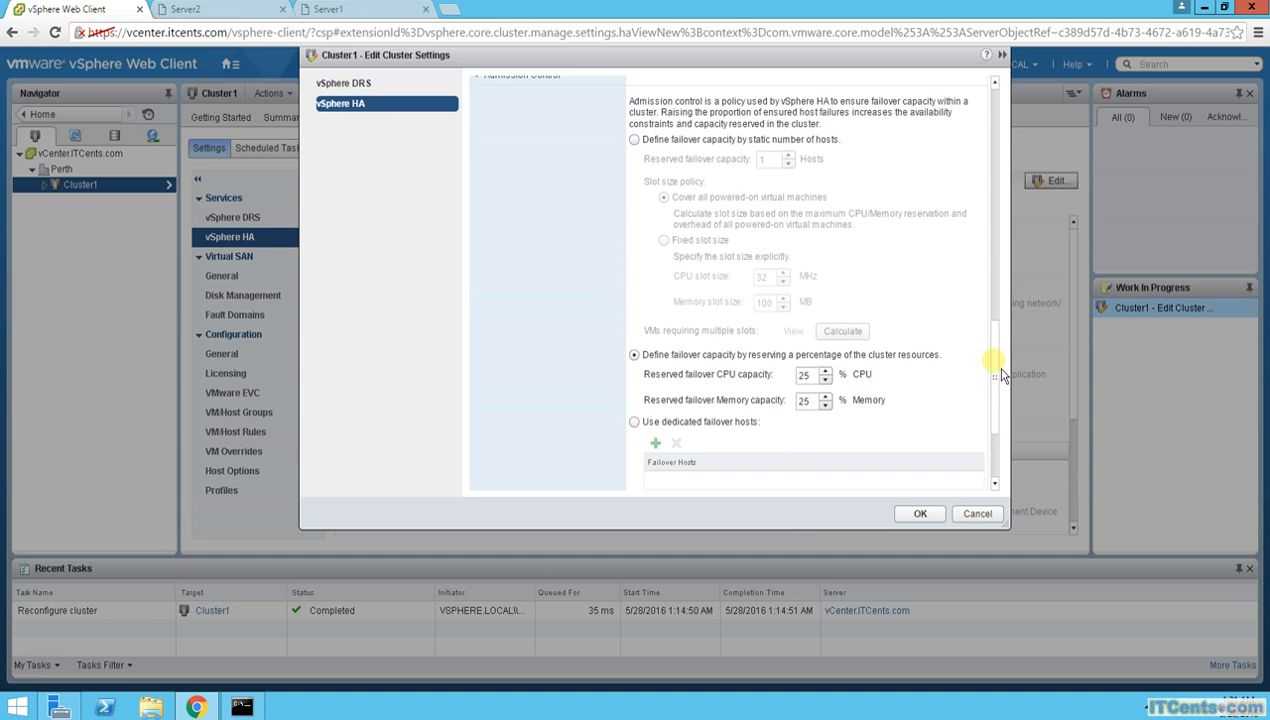
# - Try the Do not reserve failover capacity and static number of hosts policies, and return to reserving a percentage of the cluster resources
pyautogui.scroll(-2, 1001, 368)
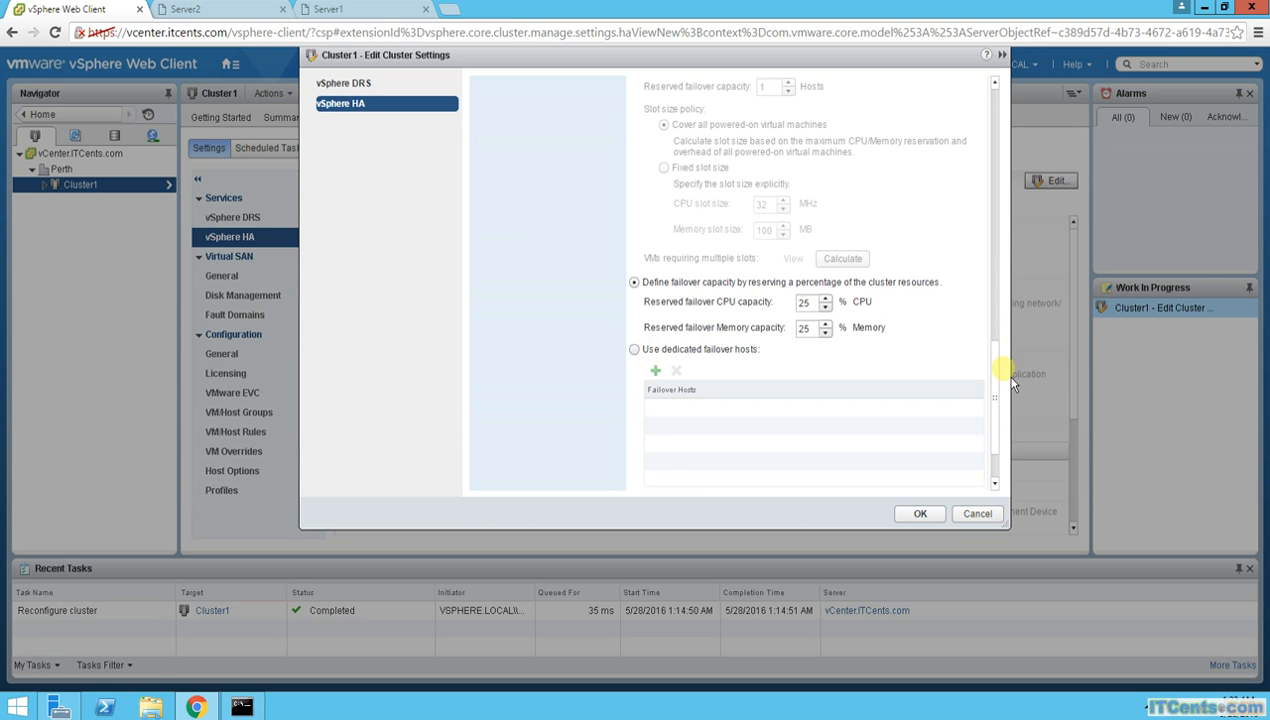
pyautogui.scroll(-2, 1000, 398)
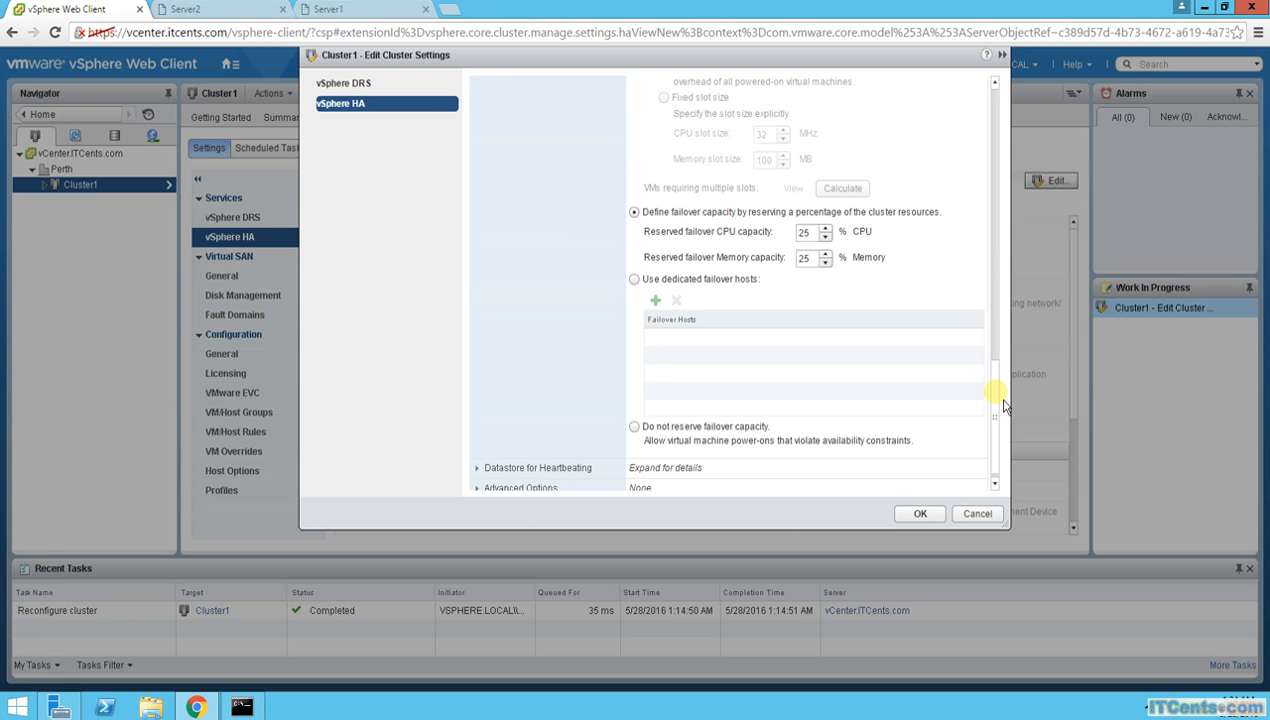
pyautogui.click(638, 429)
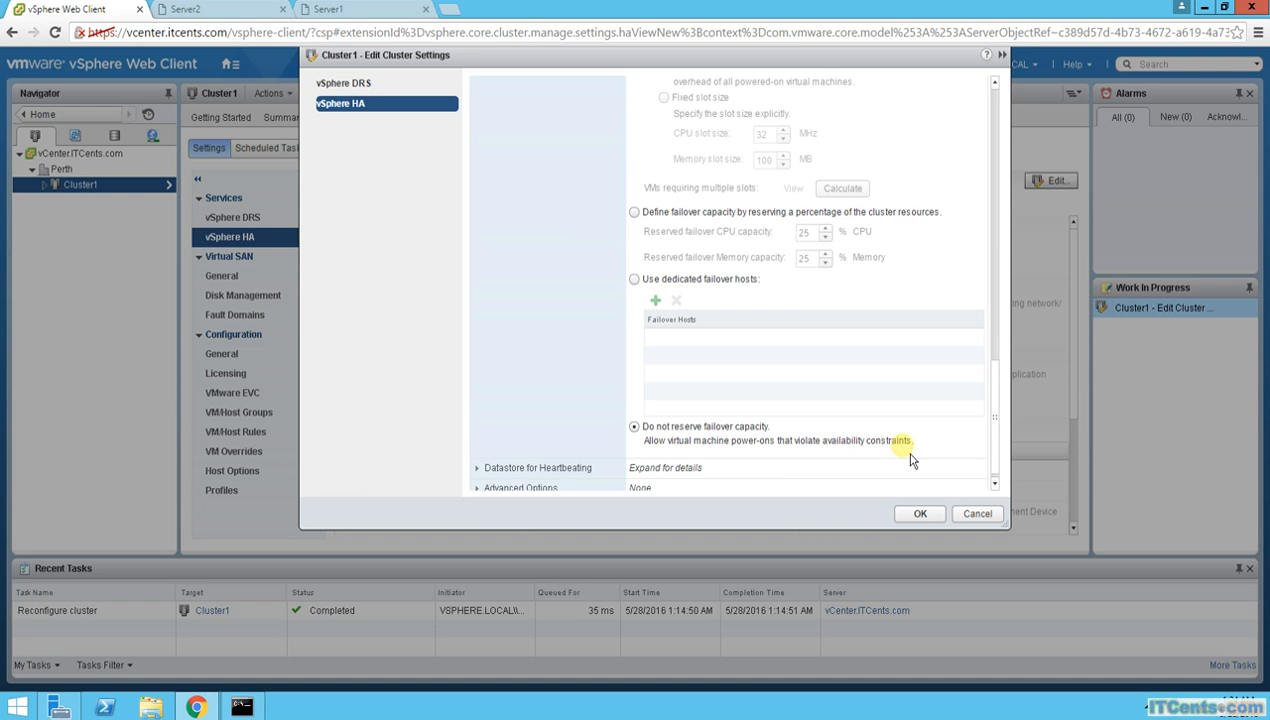
pyautogui.moveTo(997, 381); pyautogui.dragTo(1003, 352)
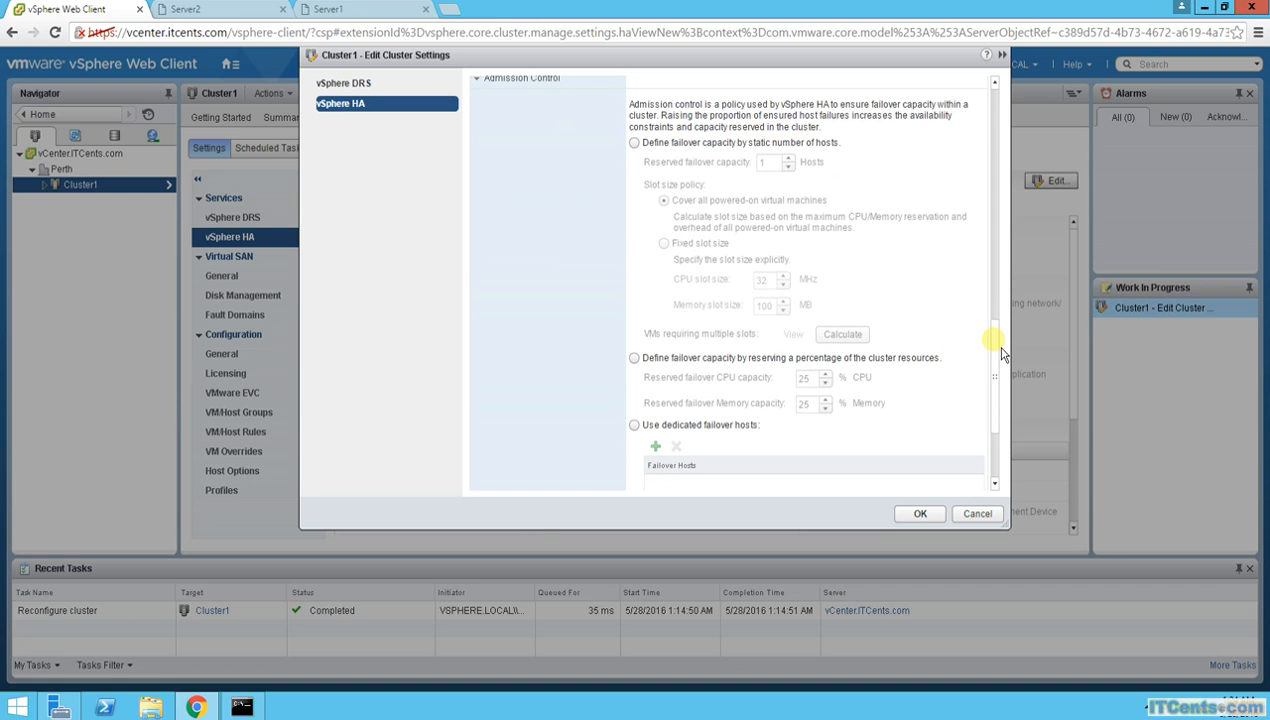
pyautogui.click(634, 142)
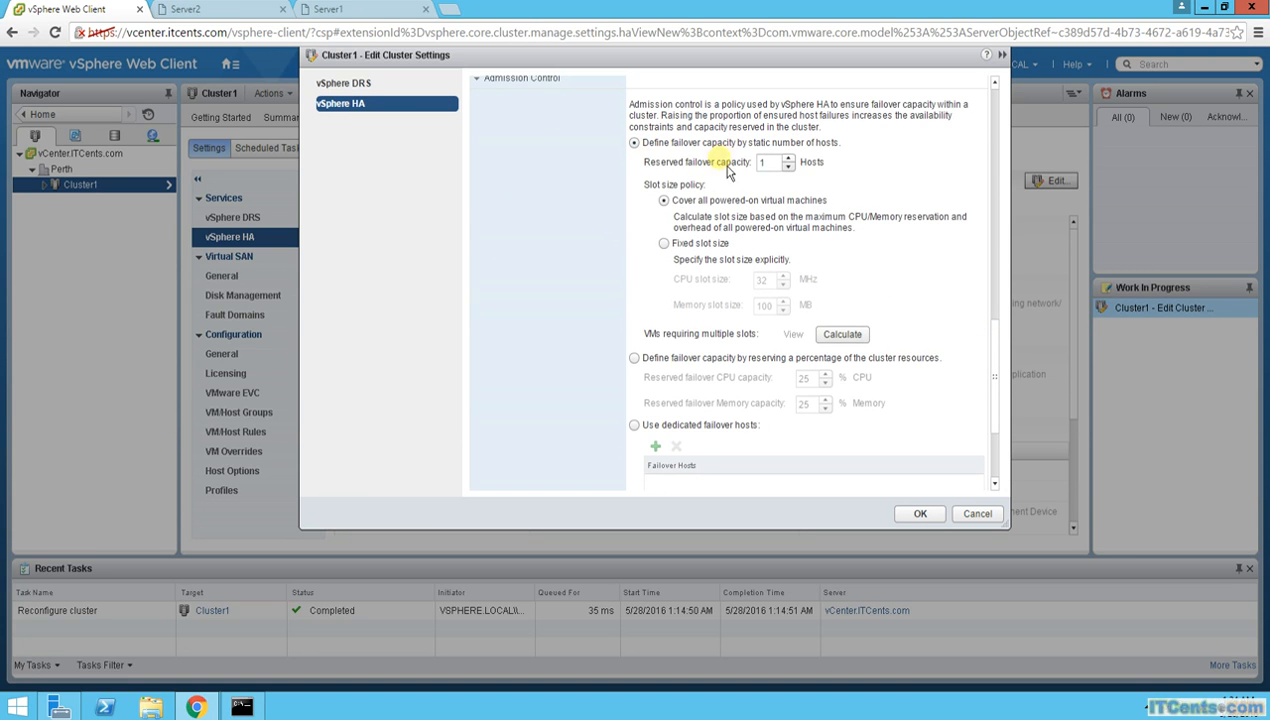
pyautogui.click(634, 358)
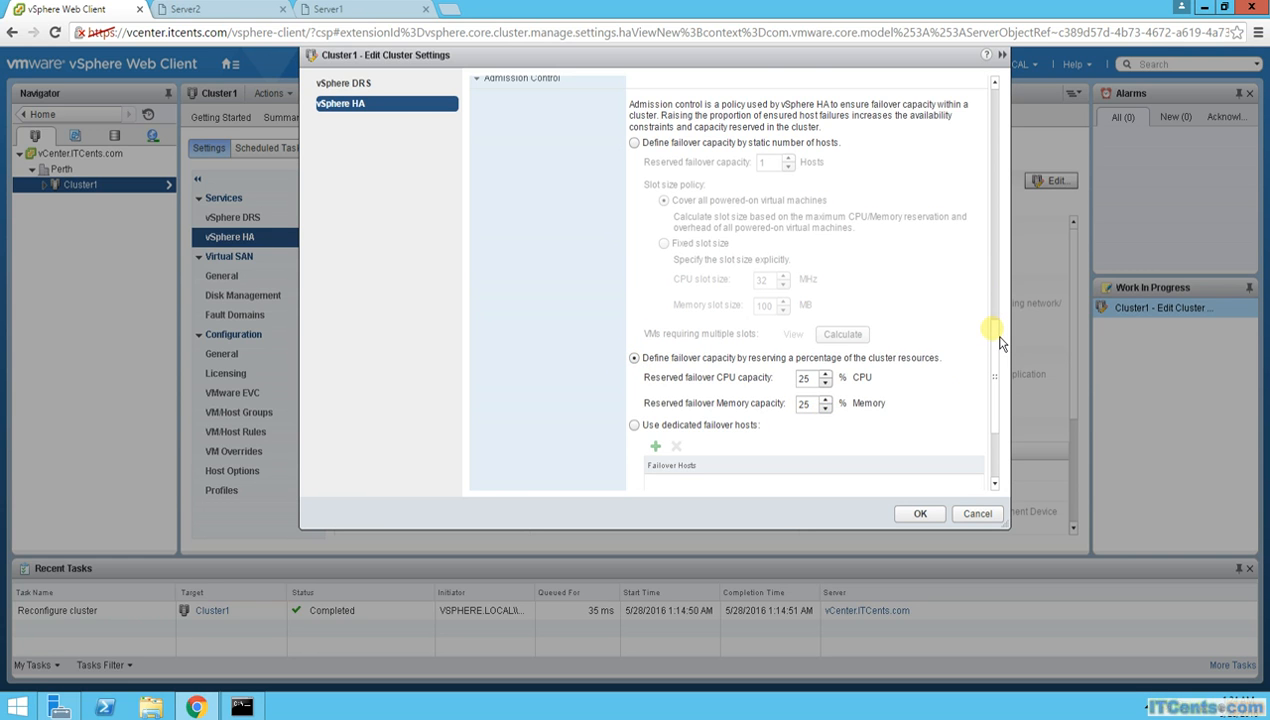
# - Set the reserved failover Memory capacity to 10% in the Admission Control settings
pyautogui.scroll(-1, 1000, 355)
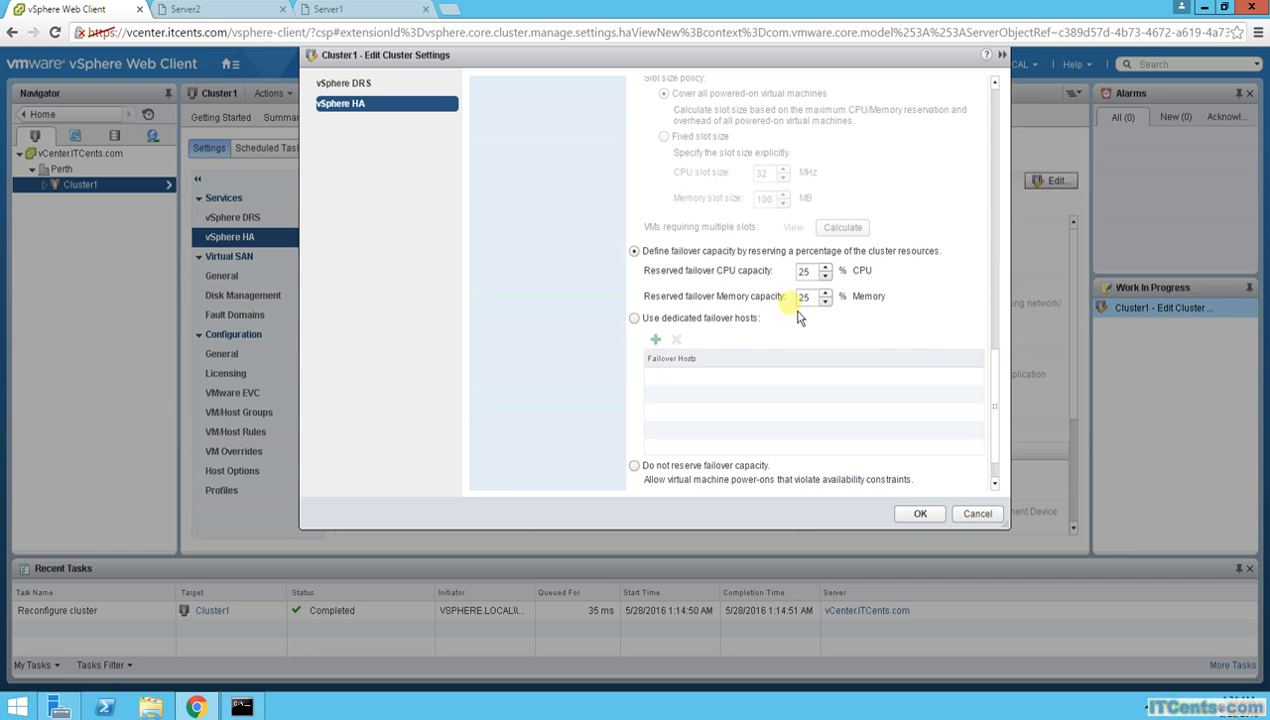
pyautogui.doubleClick(804, 297)
pyautogui.write('10')
# - Set the response for Datastore with Permanent Device Loss to Power off and restart VMs, keeping the All Paths Down response Disabled
pyautogui.moveTo(1000, 368); pyautogui.dragTo(1011, 250)
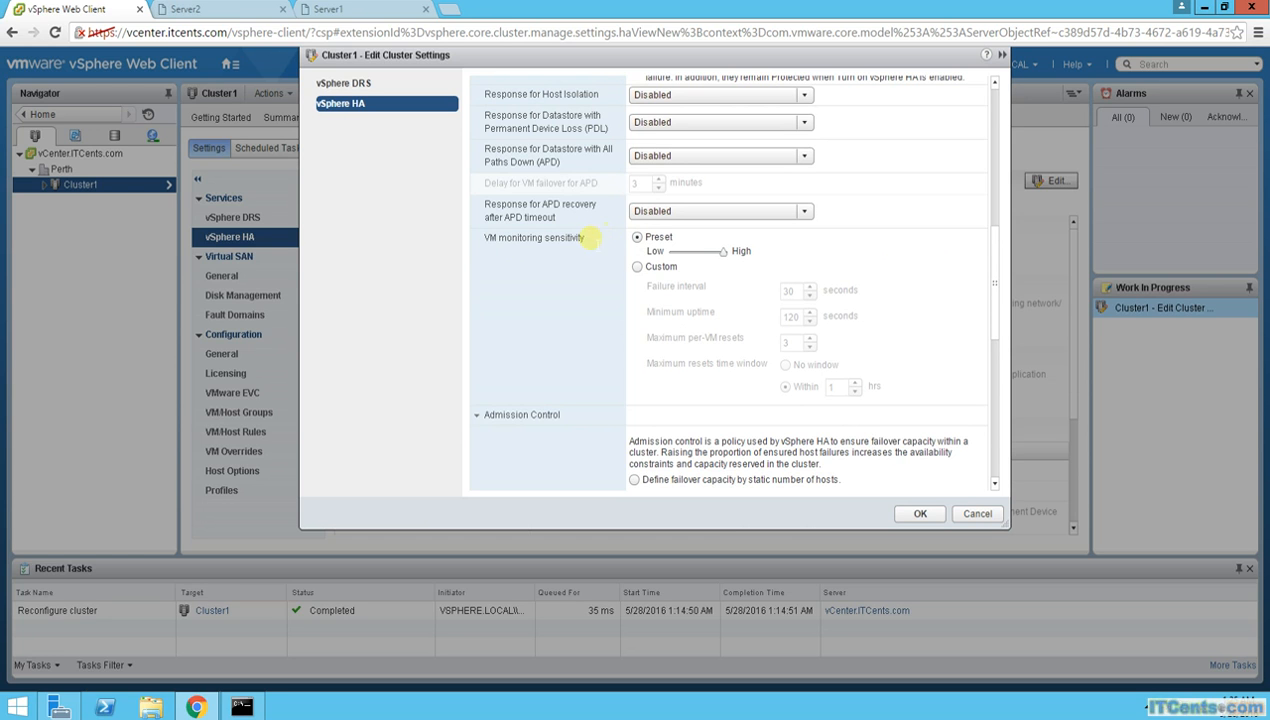
pyautogui.moveTo(998, 264); pyautogui.dragTo(996, 237)
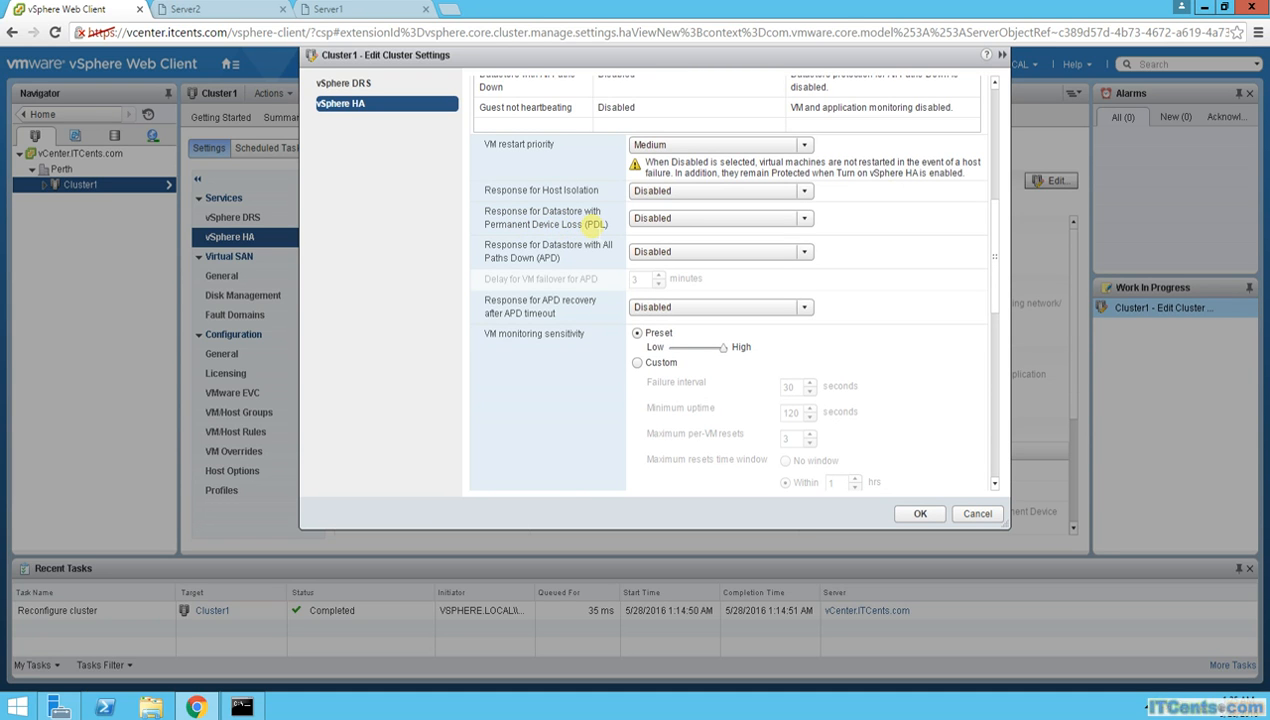
pyautogui.click(803, 218)
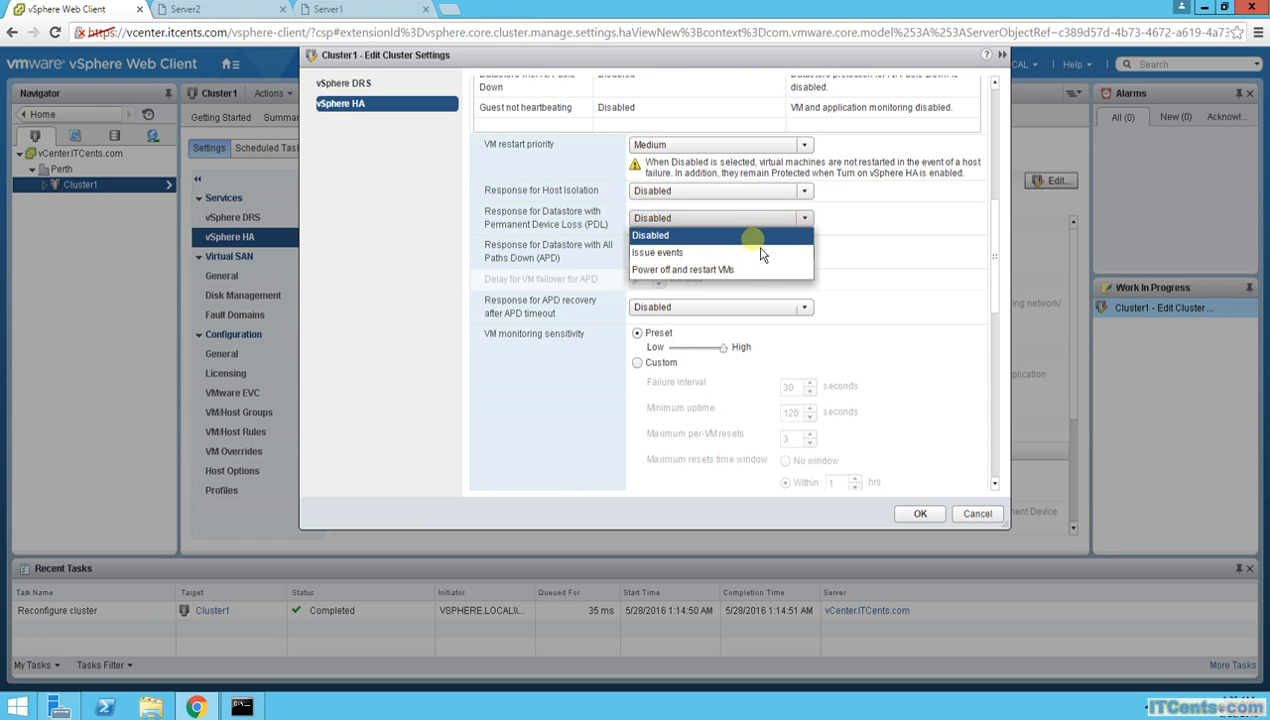
pyautogui.click(646, 270)
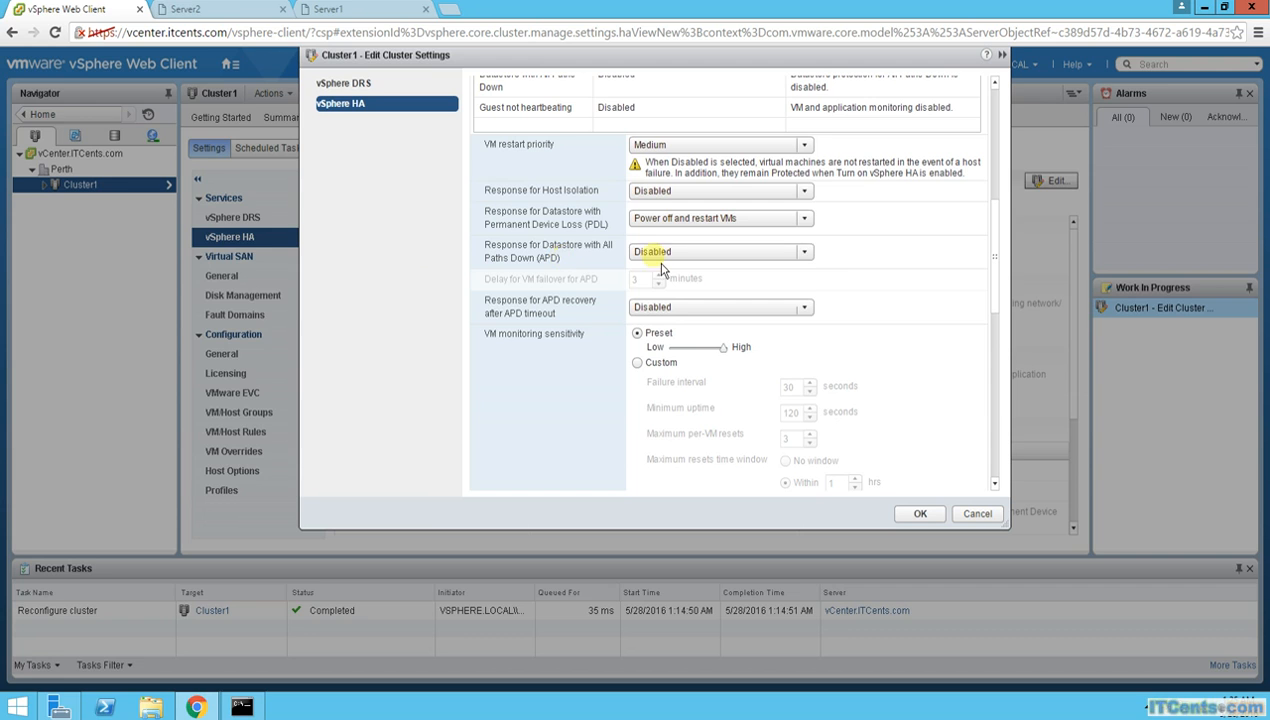
pyautogui.click(805, 253)
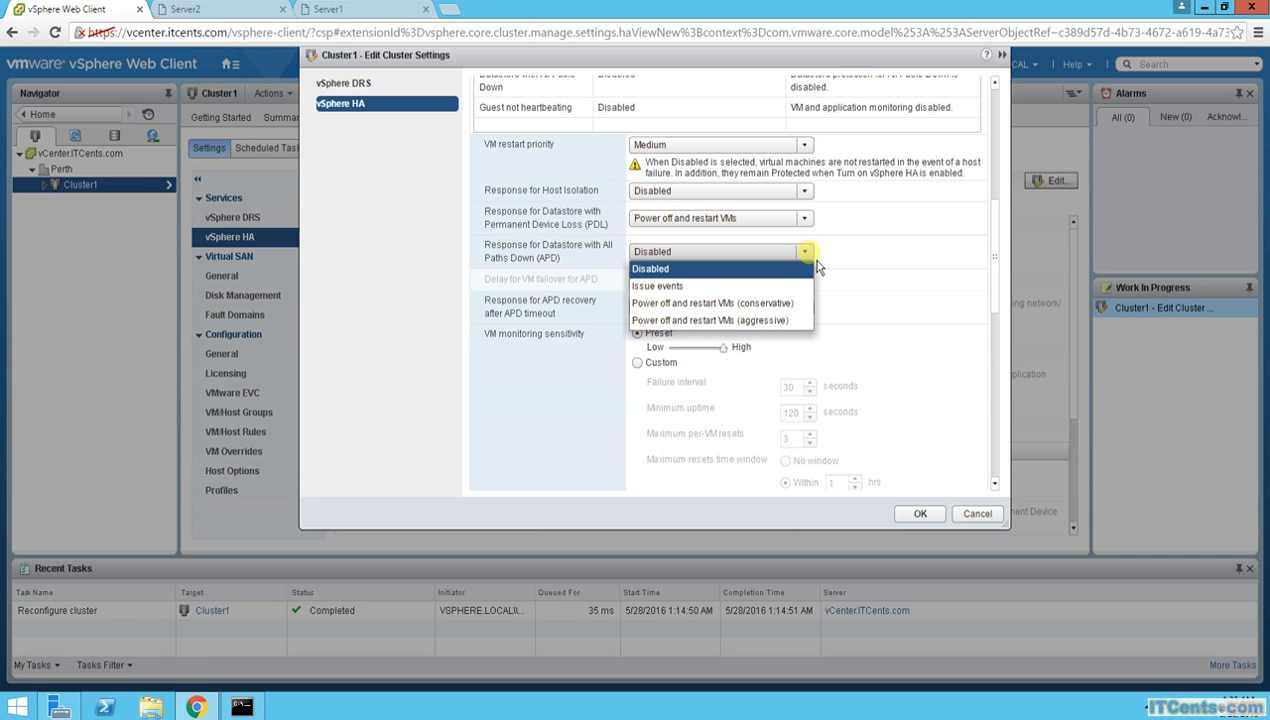
pyautogui.click(698, 268)
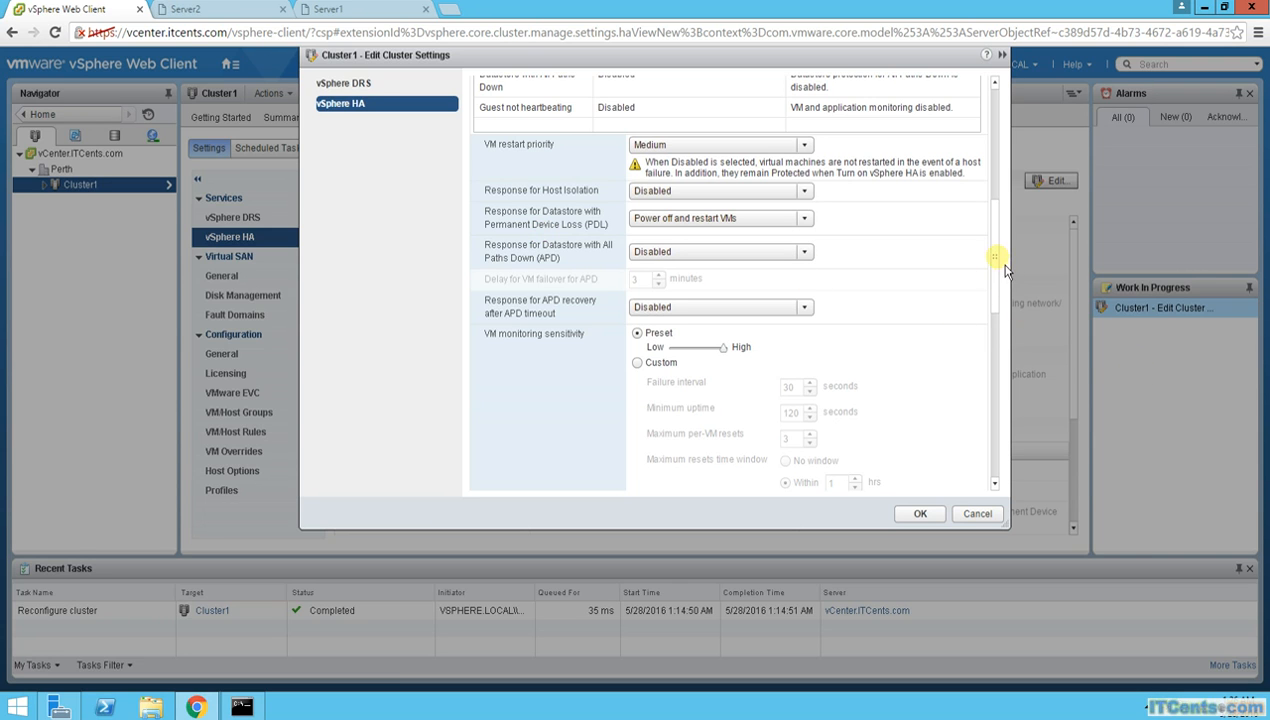
pyautogui.scroll(4, 1000, 240)
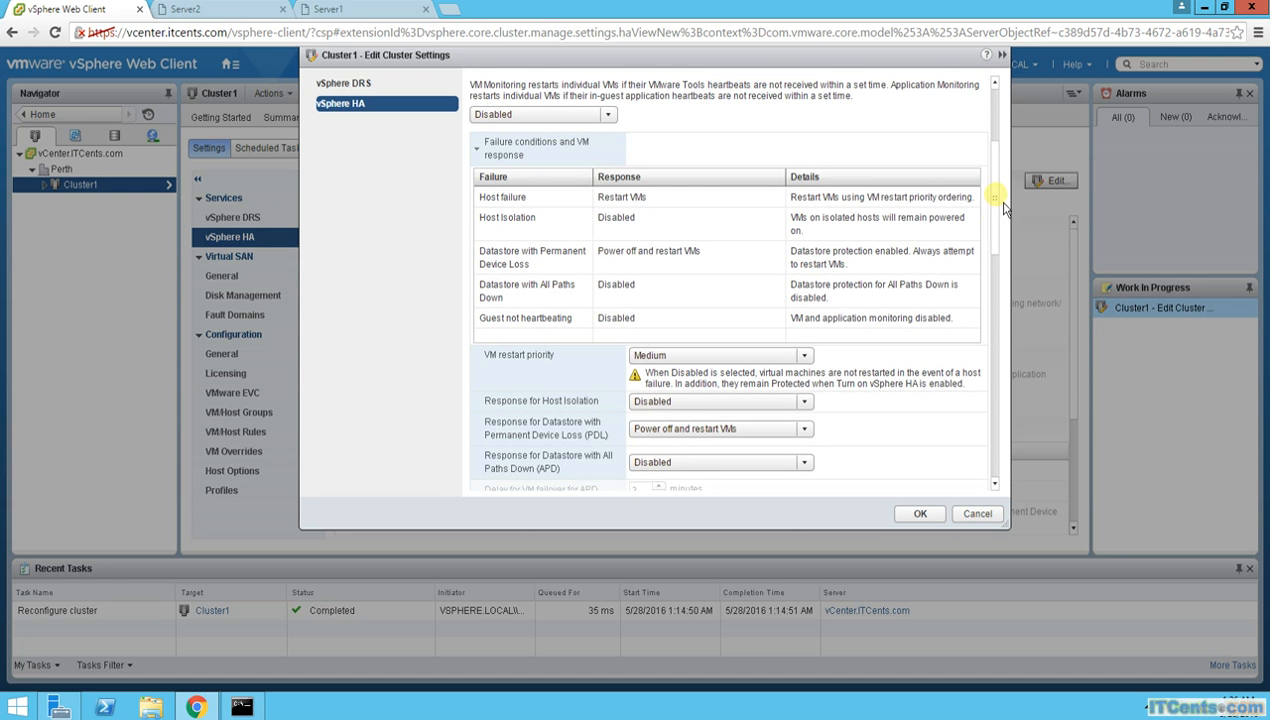
pyautogui.scroll(3, 1007, 190)
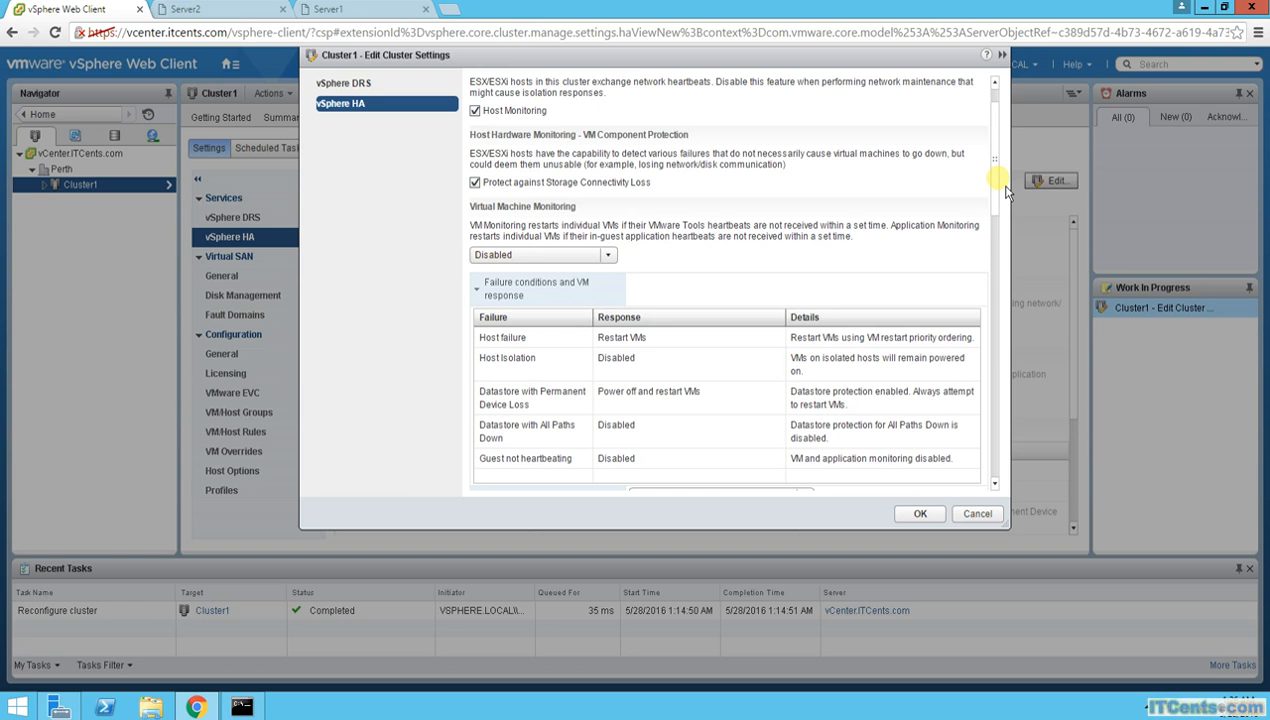
# - Set the heartbeat datastore selection policy to automatically select datastores accessible from the host
pyautogui.moveTo(1004, 186); pyautogui.dragTo(1006, 466)
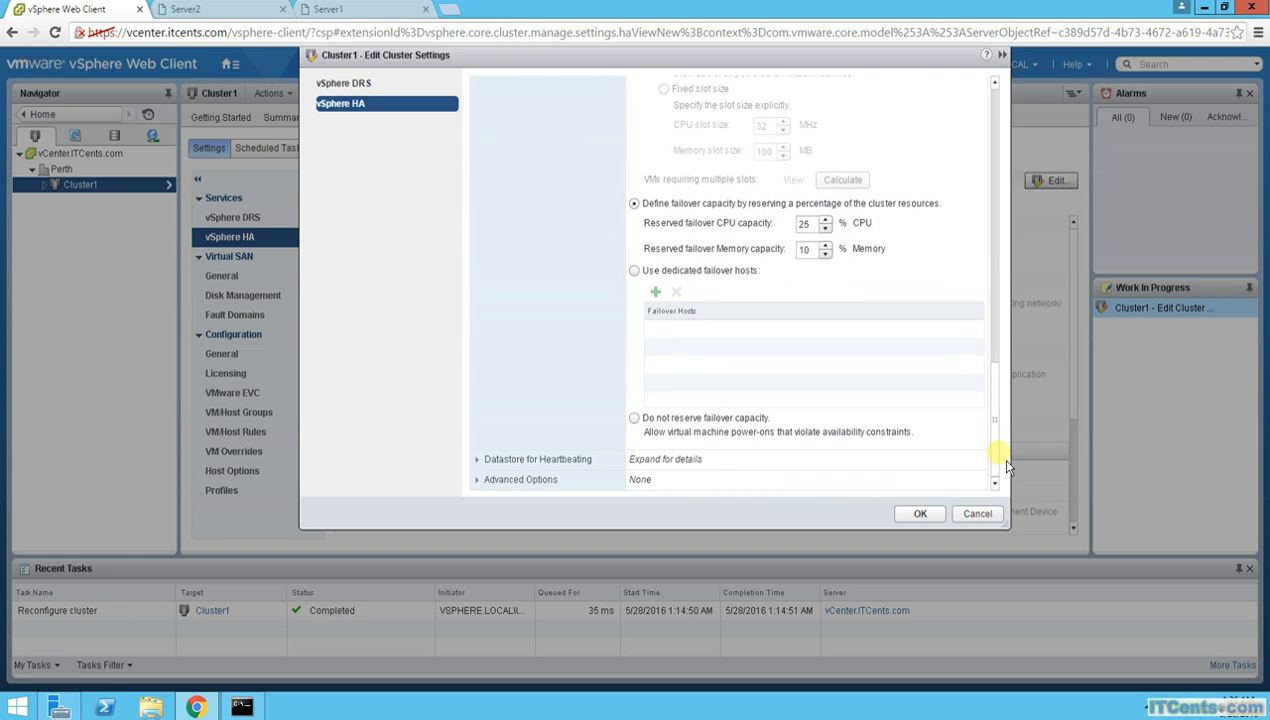
pyautogui.click(485, 462)
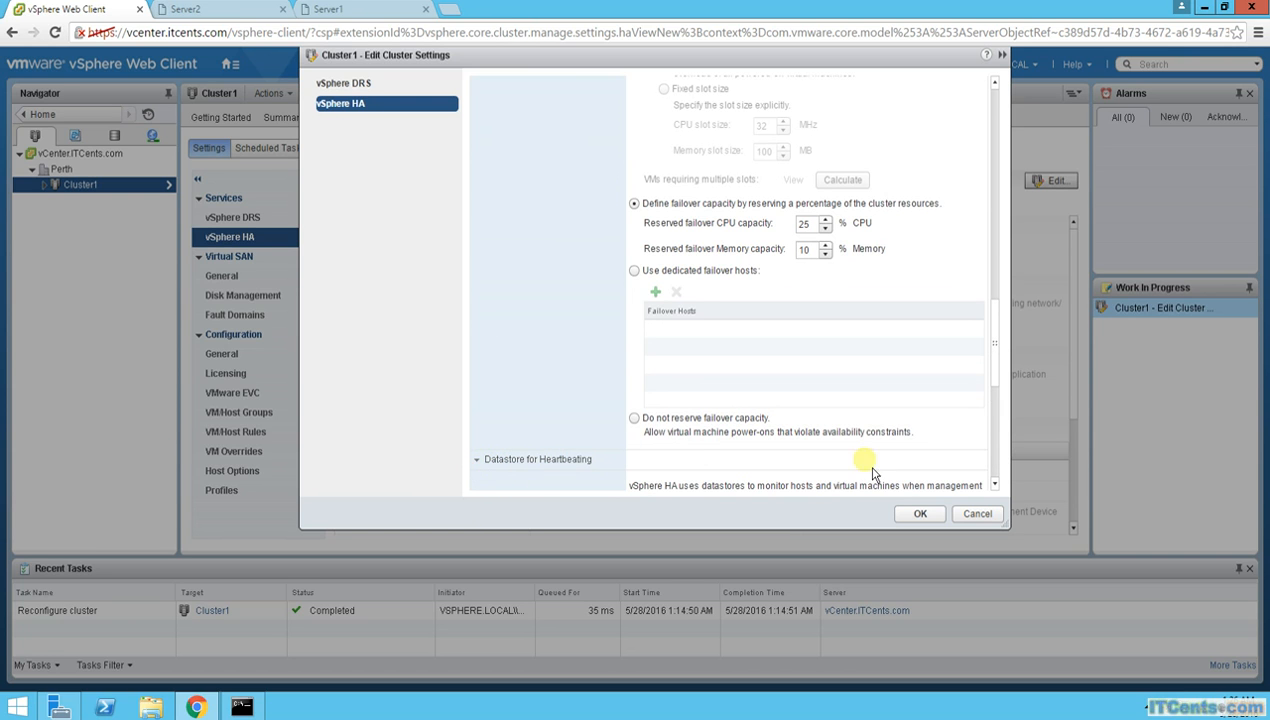
pyautogui.moveTo(1005, 355); pyautogui.dragTo(1005, 408)
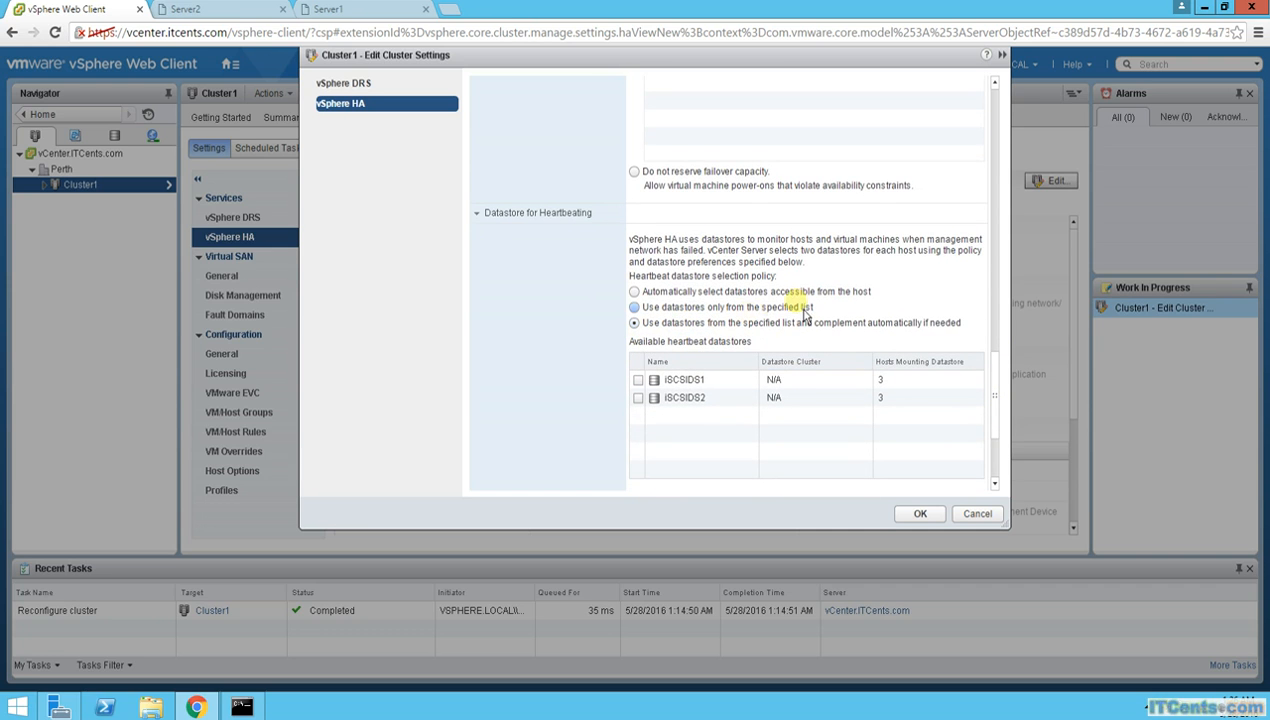
pyautogui.click(679, 299)
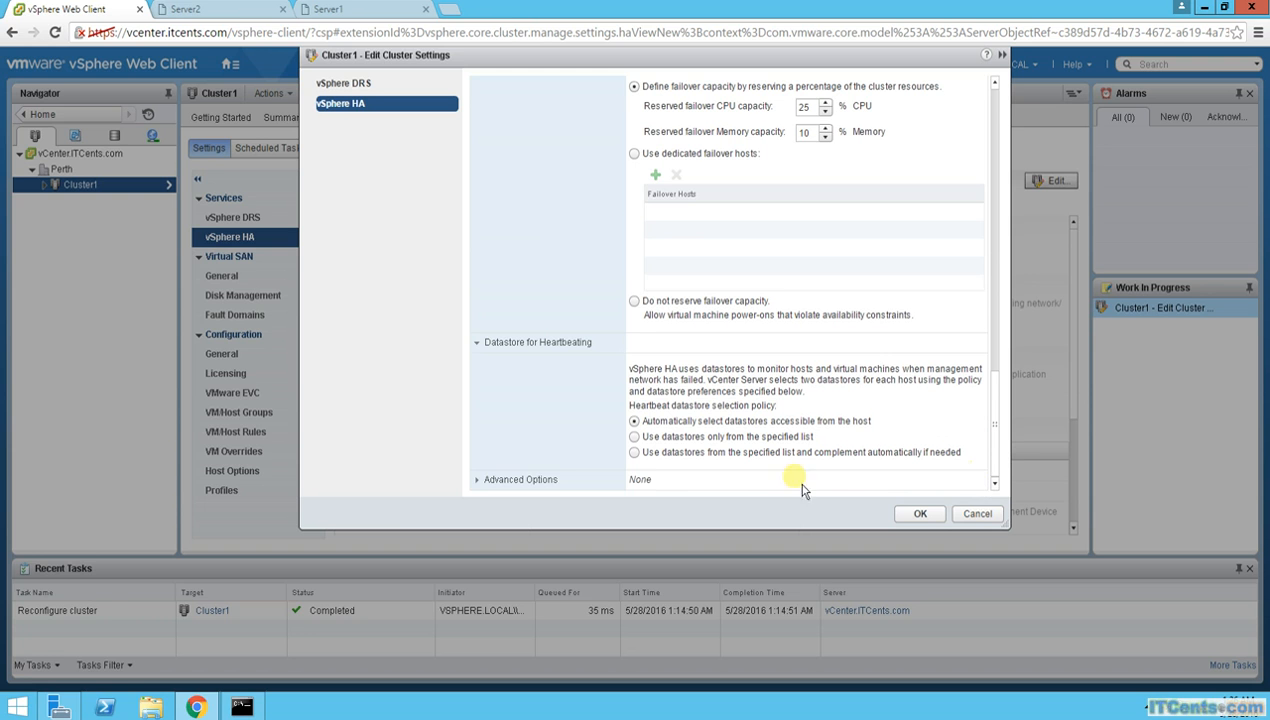
# - Try heartbeating from a specified list with automatic complement, choosing iSCSIDS1 and iSCSIDS2, and return to automatic datastore selection
pyautogui.click(635, 453)
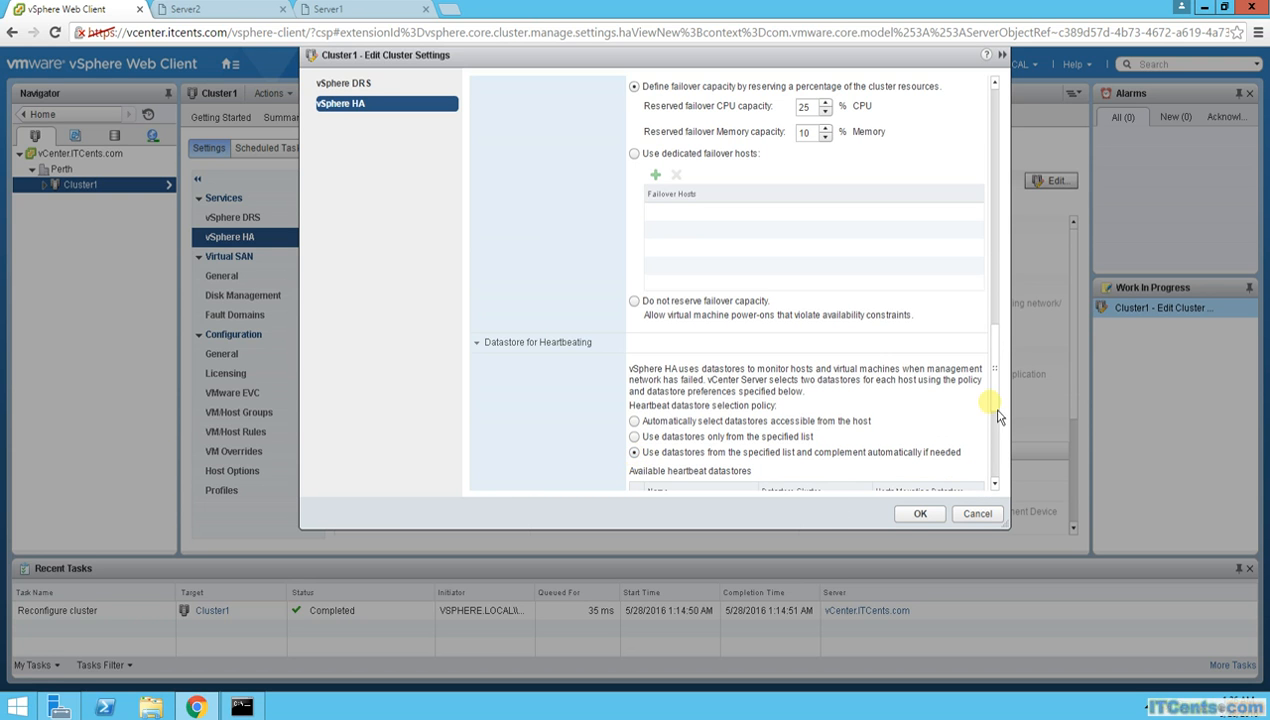
pyautogui.moveTo(1000, 405); pyautogui.dragTo(998, 434)
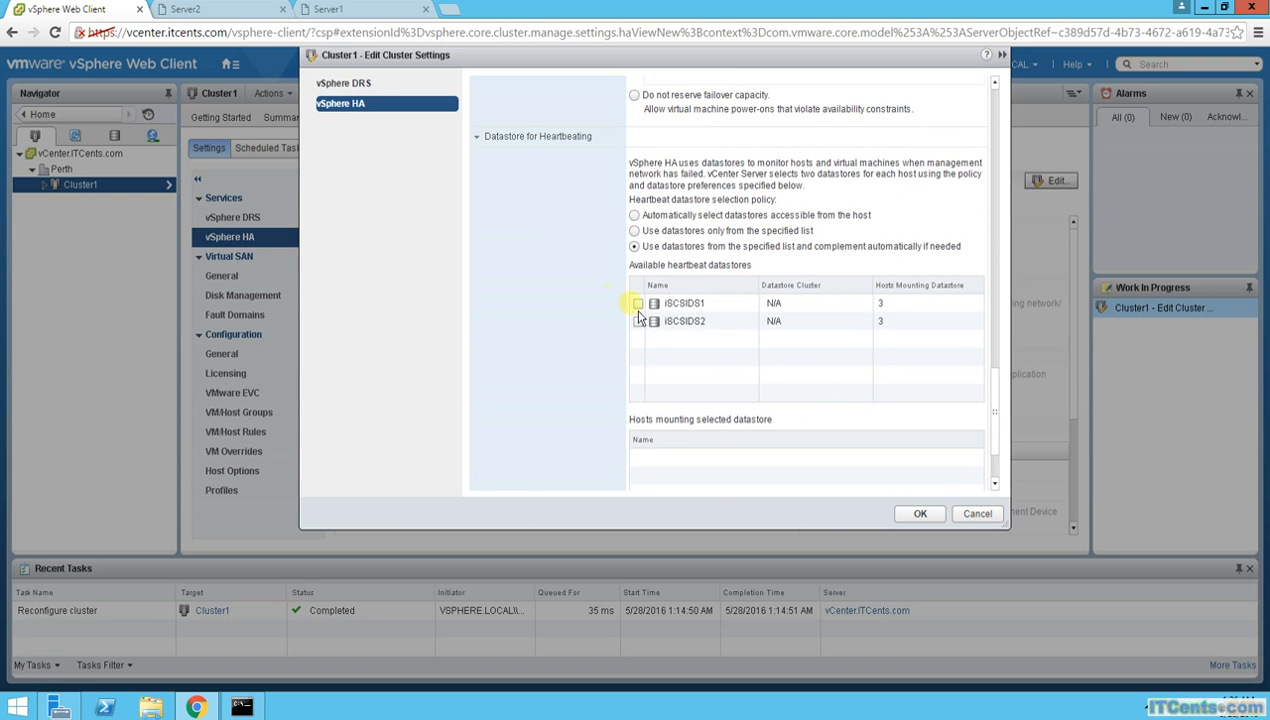
pyautogui.click(638, 303)
pyautogui.click(639, 321)
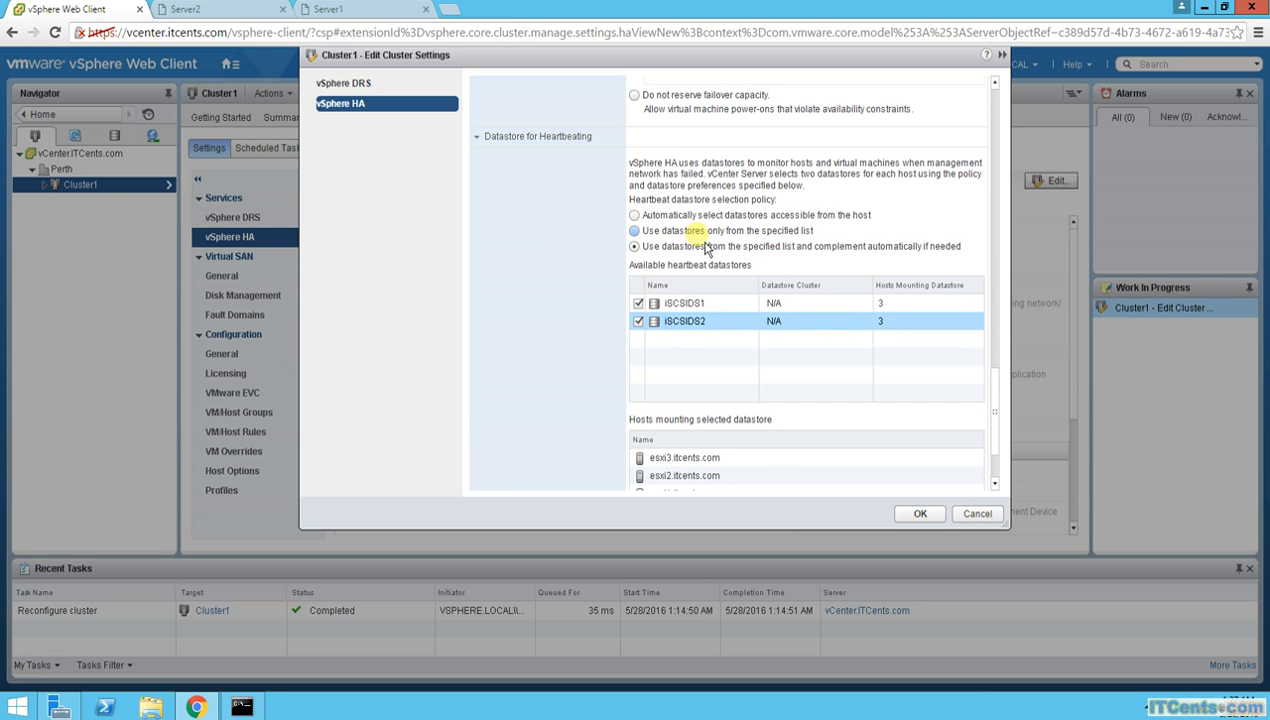
pyautogui.click(634, 216)
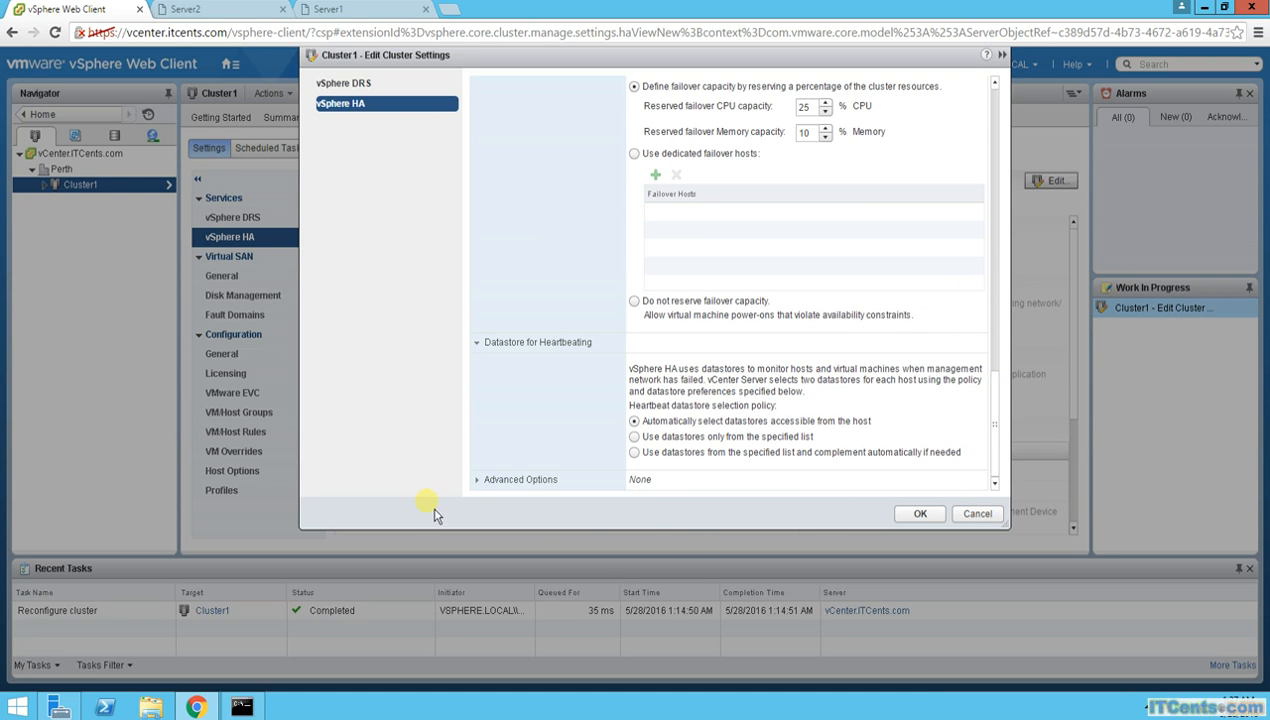
# - Show the advanced configuration parameters for vSphere HA and apply the Cluster1 settings
pyautogui.click(479, 481)
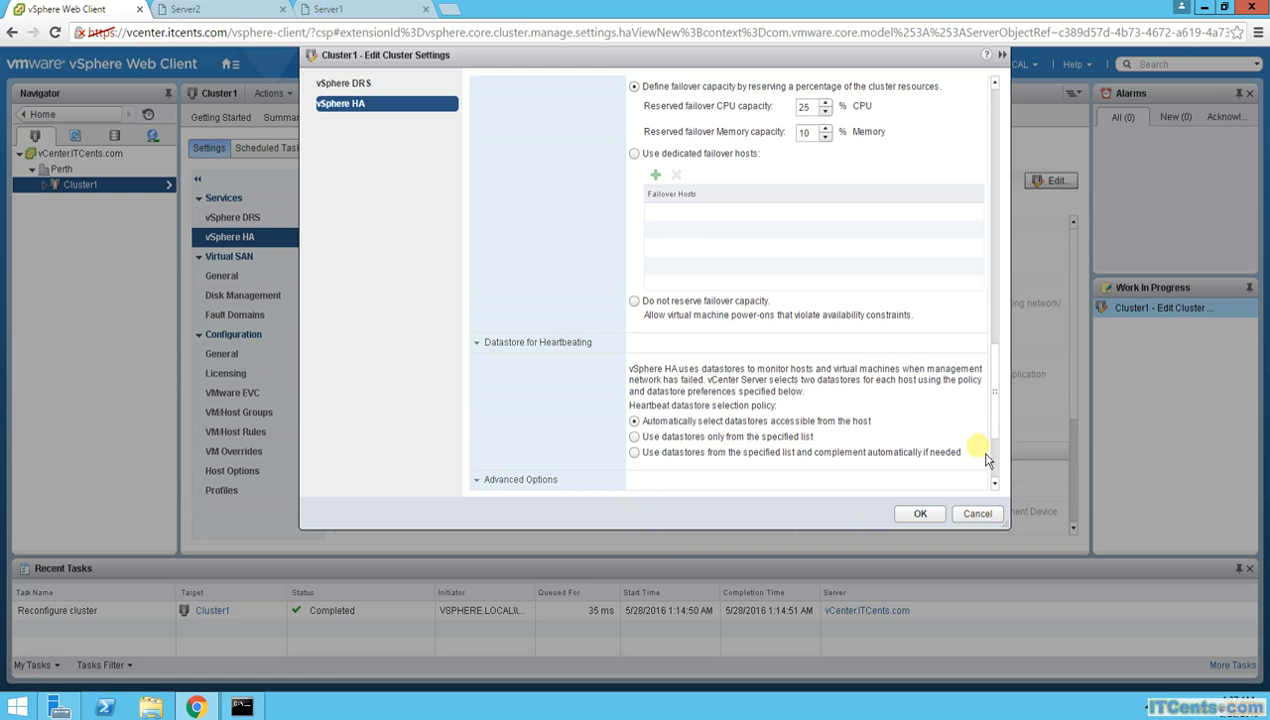
pyautogui.moveTo(1003, 370); pyautogui.dragTo(998, 425)
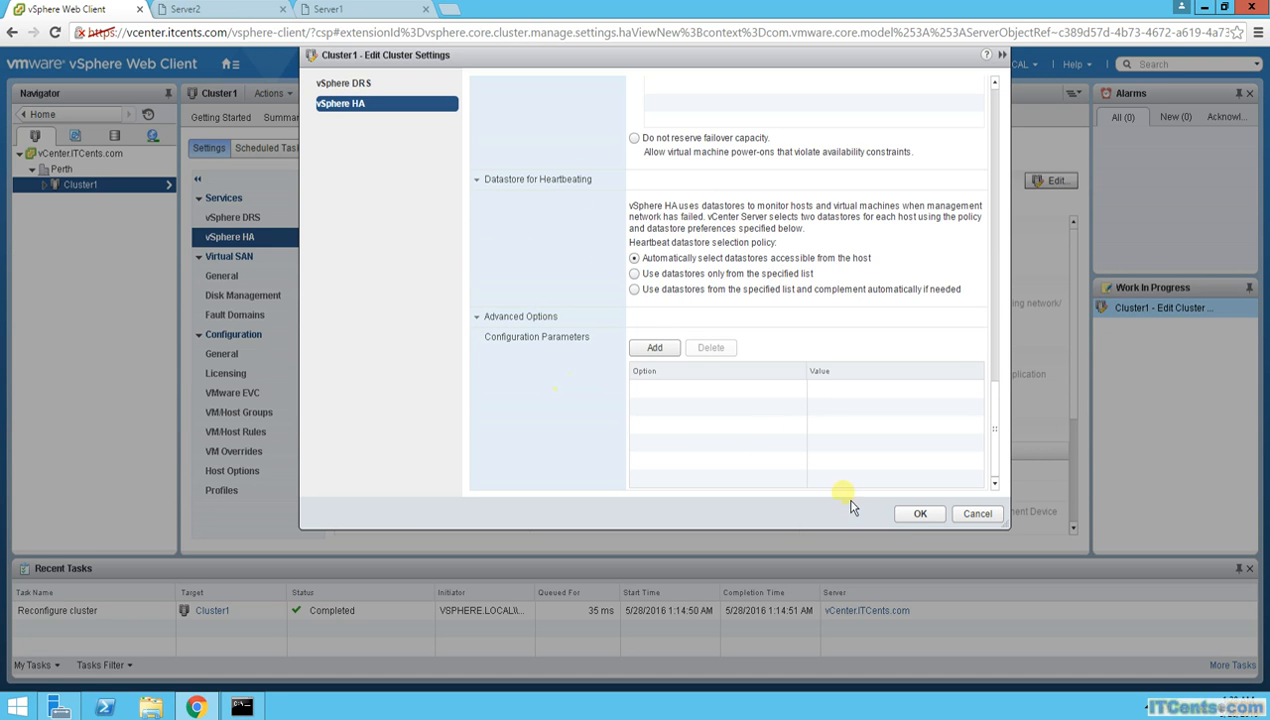
pyautogui.click(919, 515)
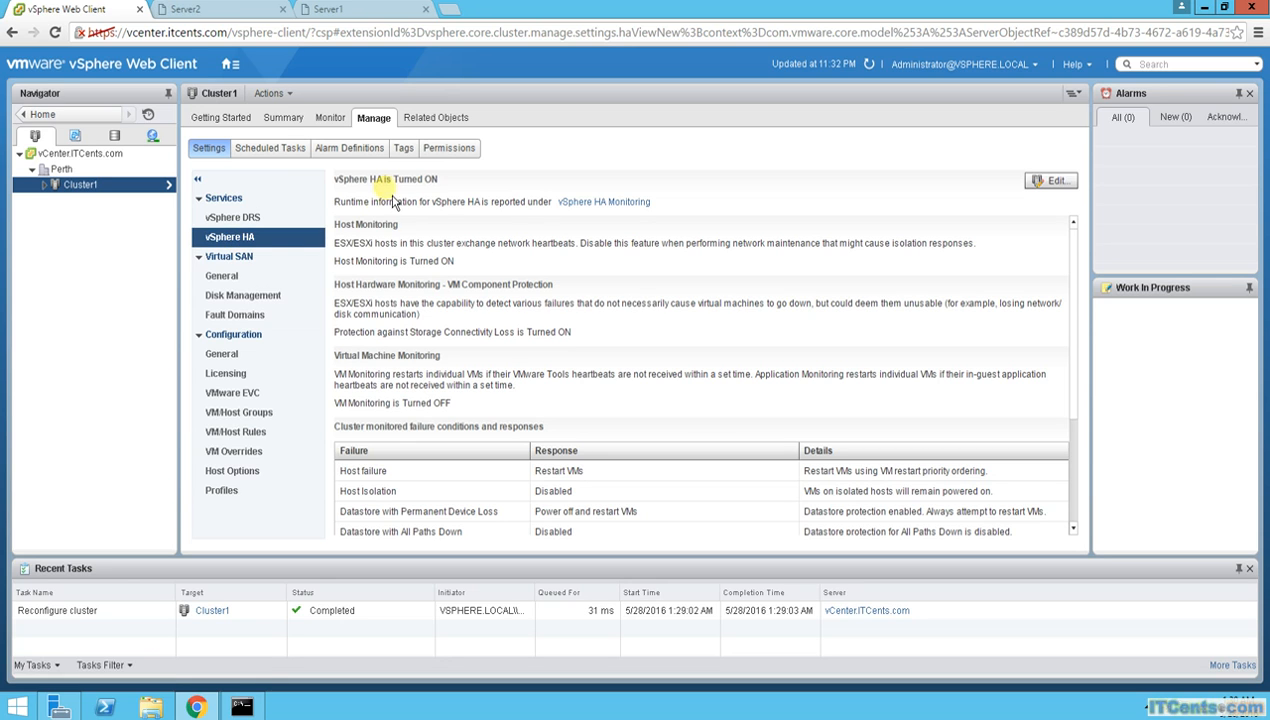
# - Refresh the client and check the vSphere DRS and vSphere HA status of Cluster1
pyautogui.click(256, 219)
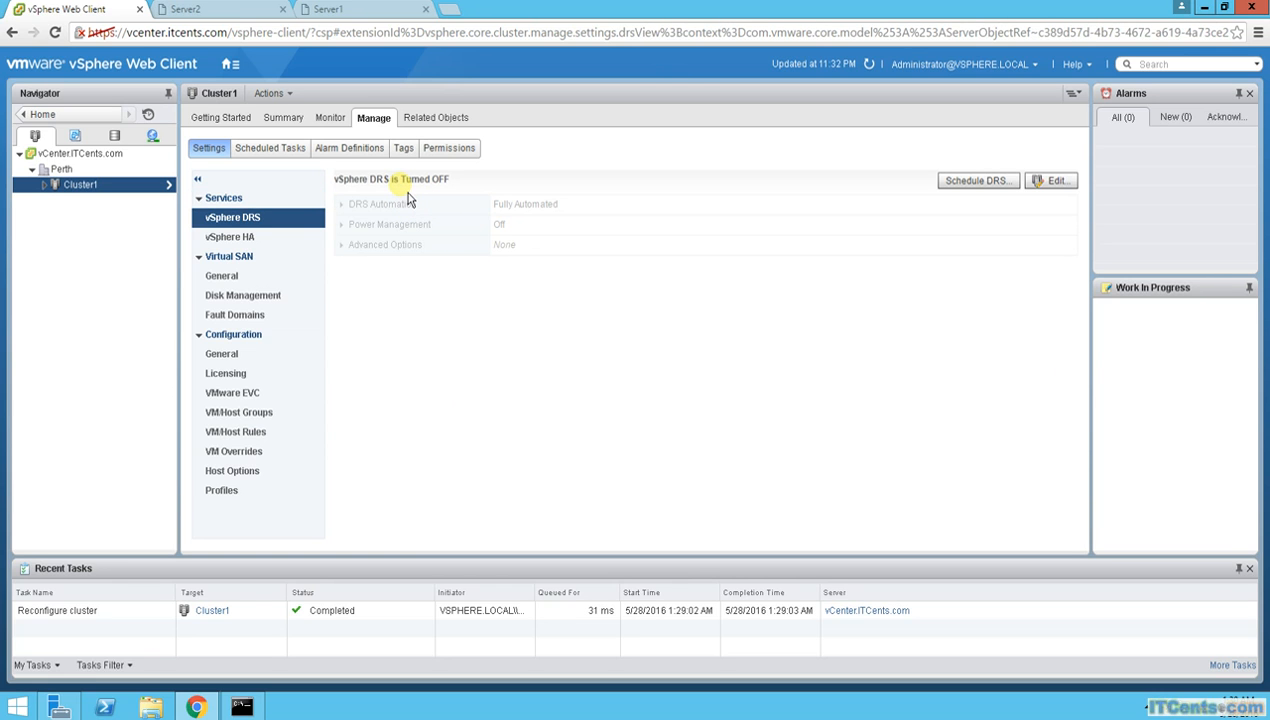
pyautogui.click(870, 66)
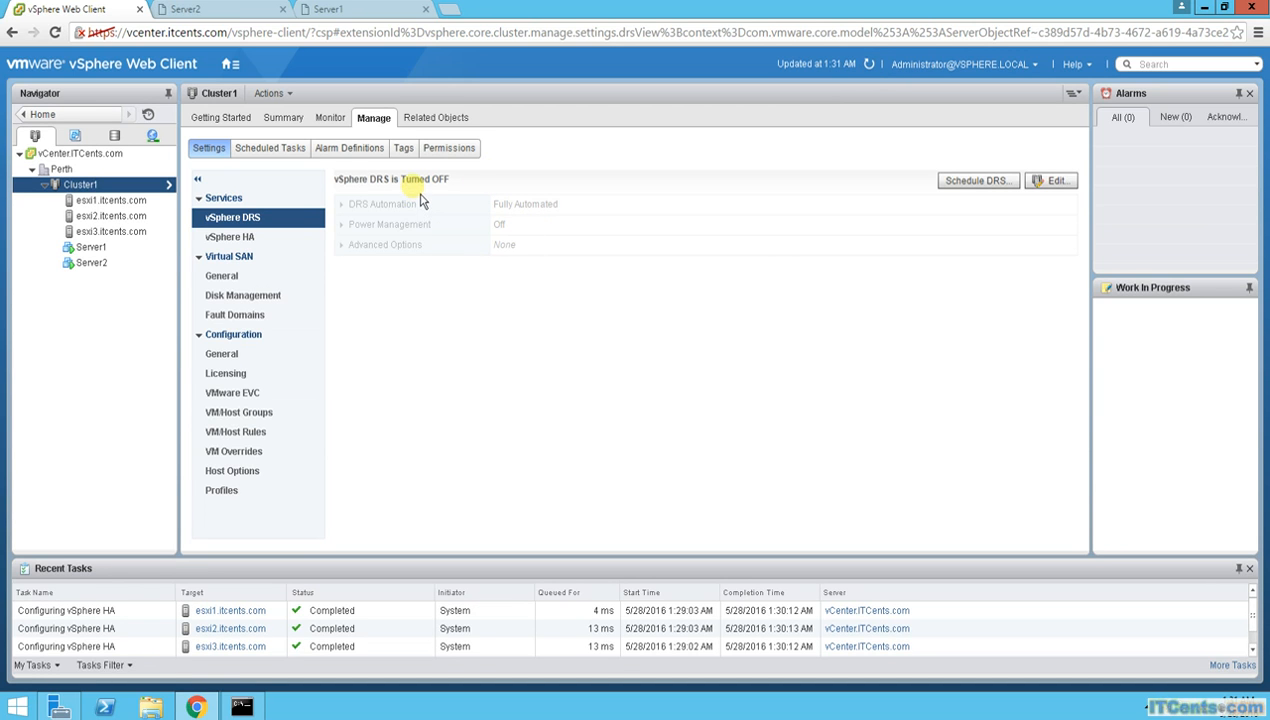
pyautogui.click(274, 238)
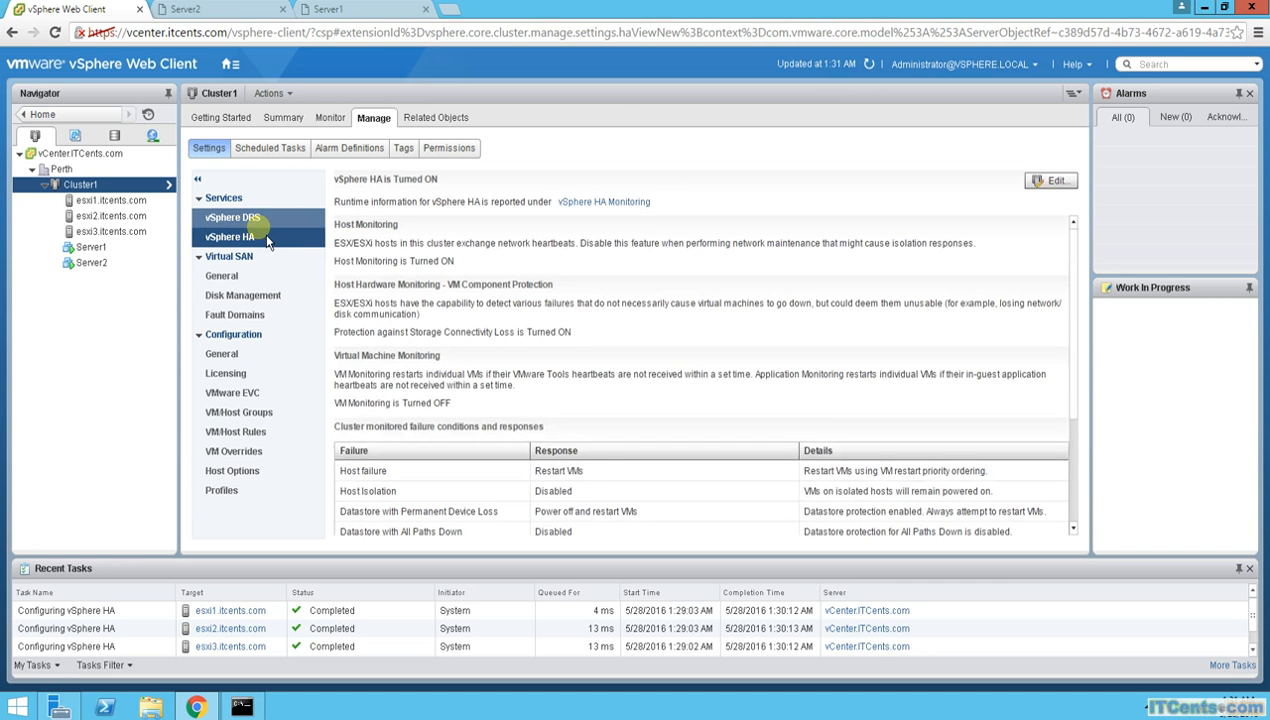
# - Turn on Fully Automated vSphere DRS for Cluster1 with the most aggressive migration threshold, 5, and refresh the client
pyautogui.click(265, 221)
pyautogui.click(1055, 180)
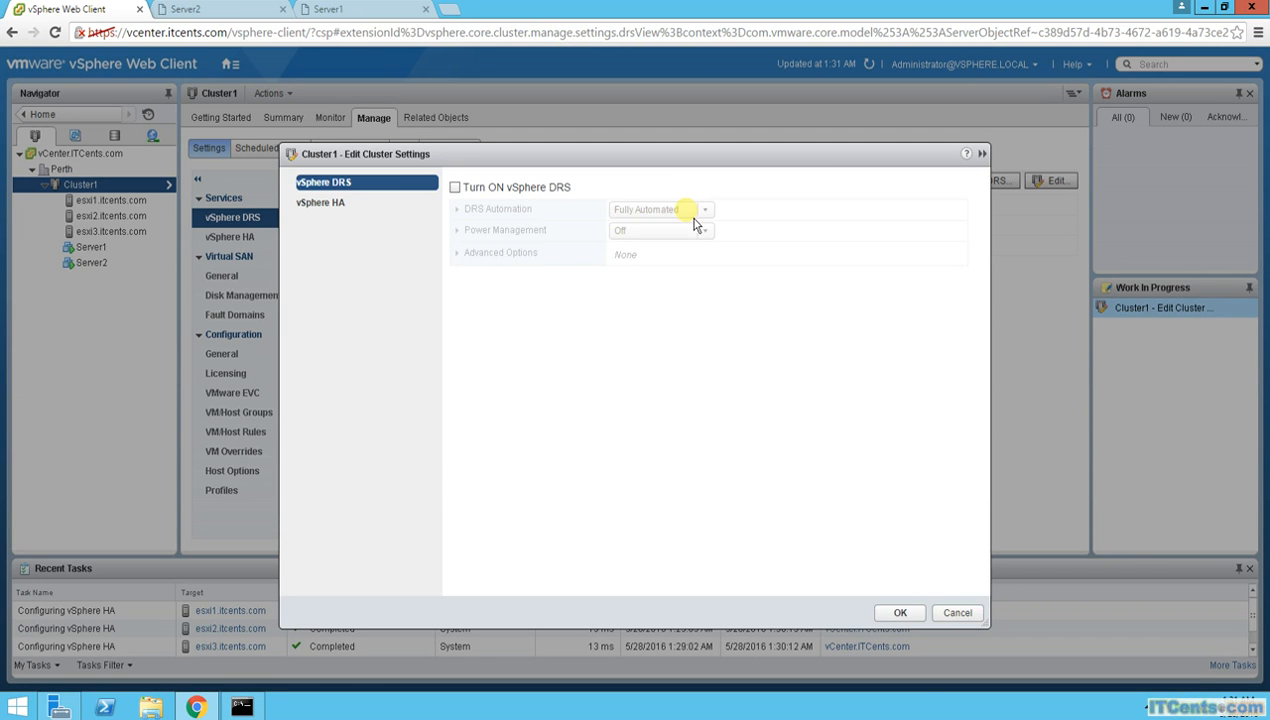
pyautogui.click(455, 187)
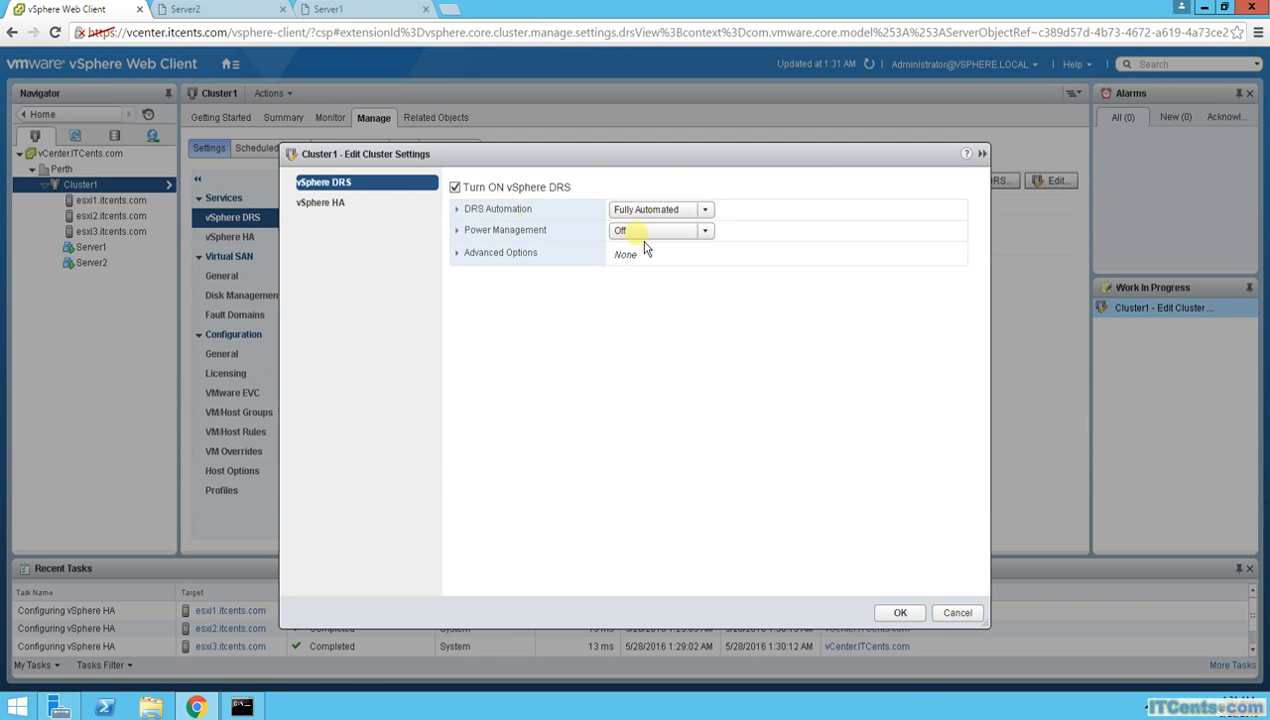
pyautogui.click(457, 209)
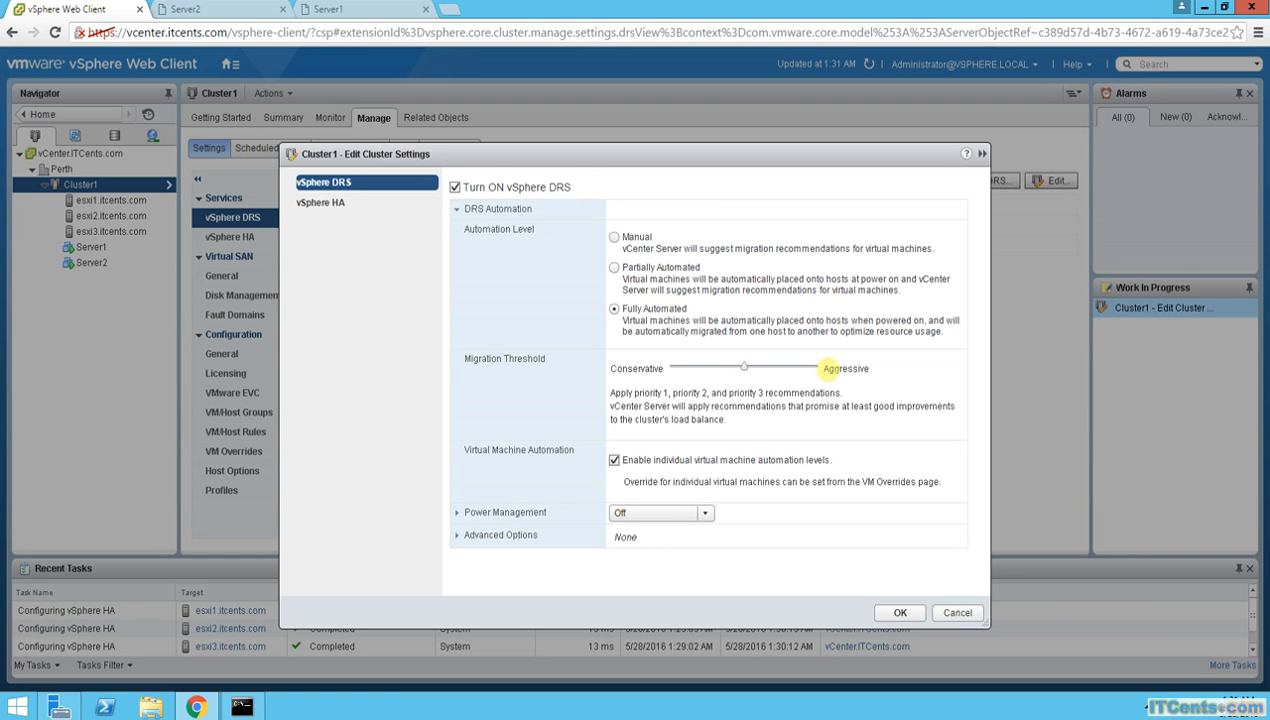
pyautogui.moveTo(746, 366); pyautogui.dragTo(816, 368)
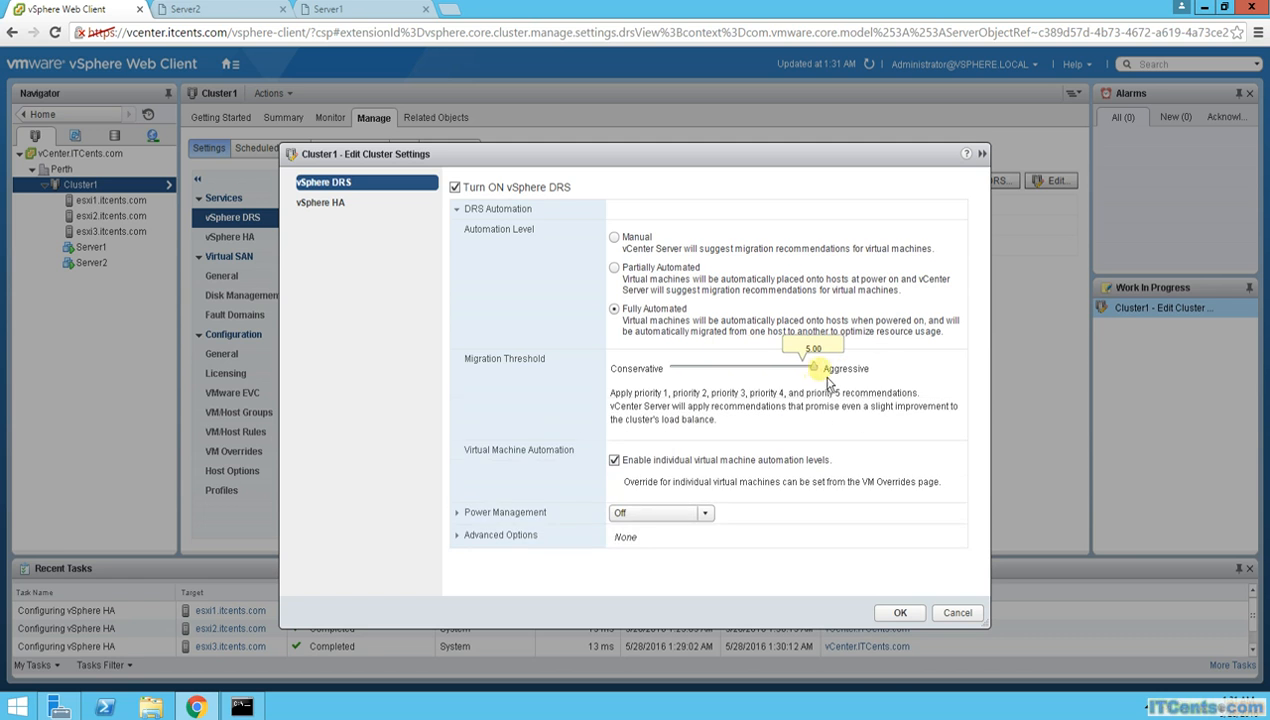
pyautogui.click(901, 614)
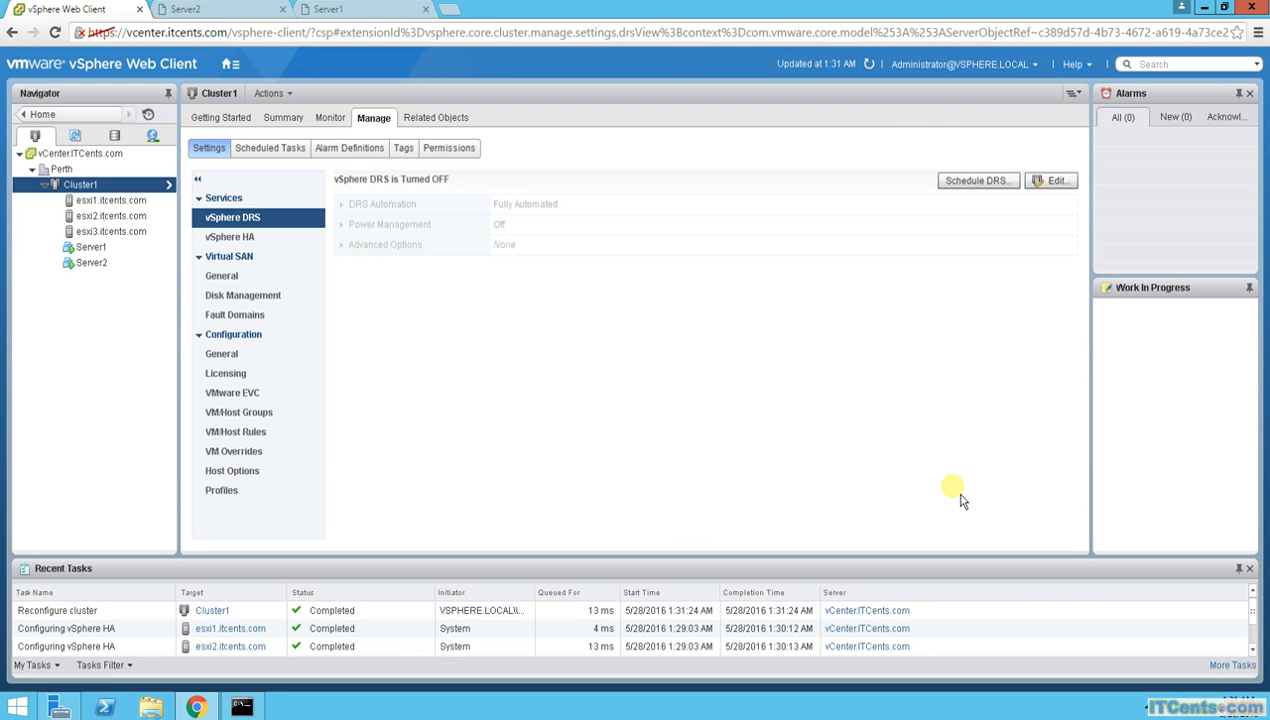
pyautogui.click(870, 68)
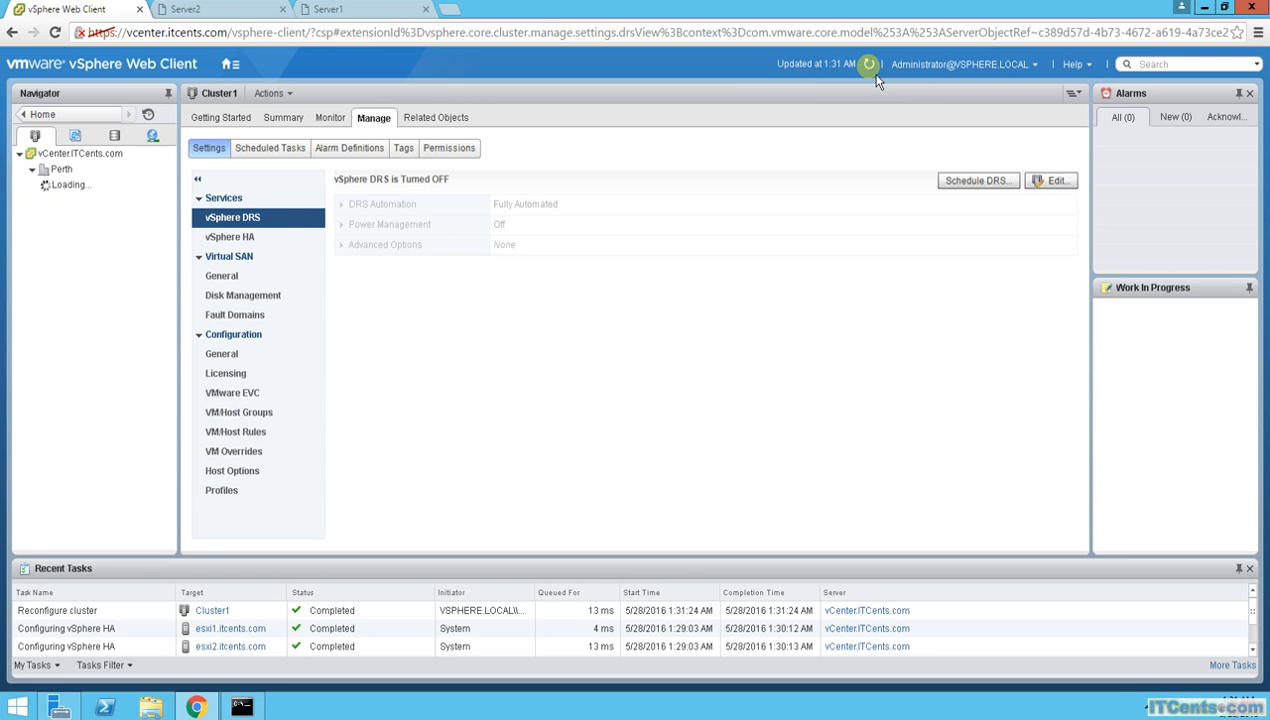
pyautogui.click(240, 236)
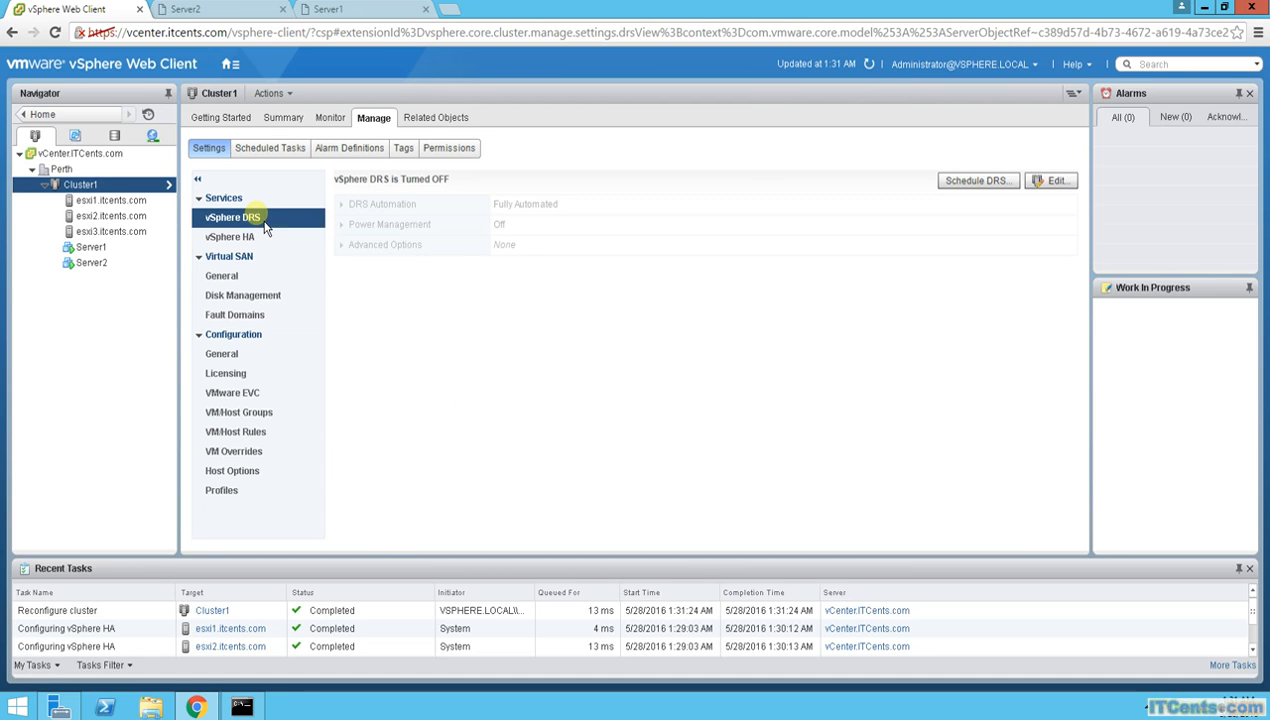
pyautogui.click(1056, 183)
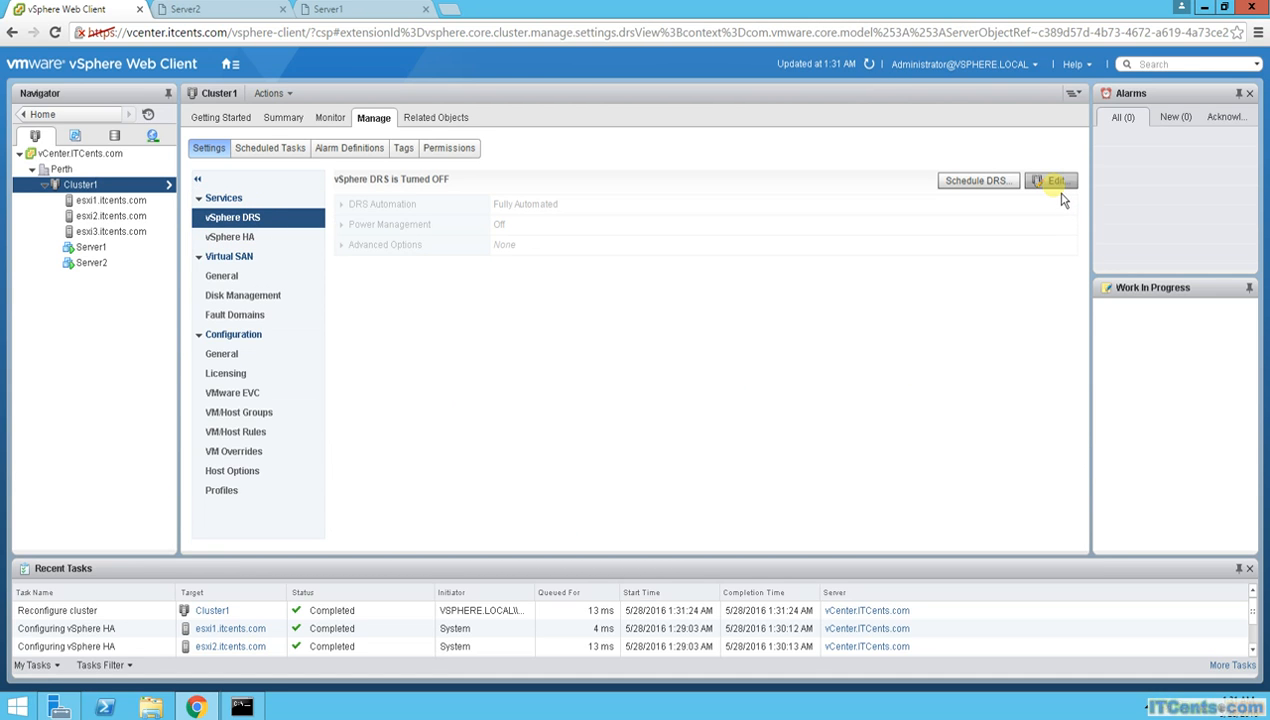
pyautogui.click(982, 184)
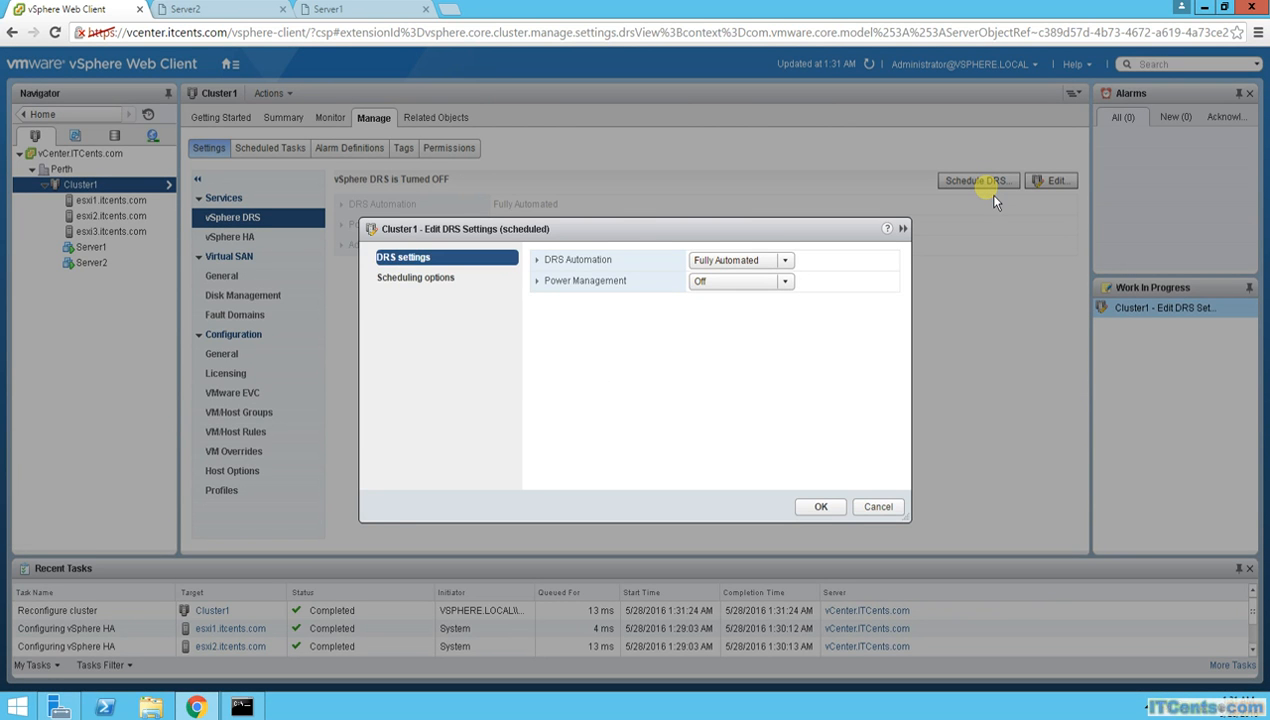
pyautogui.click(548, 262)
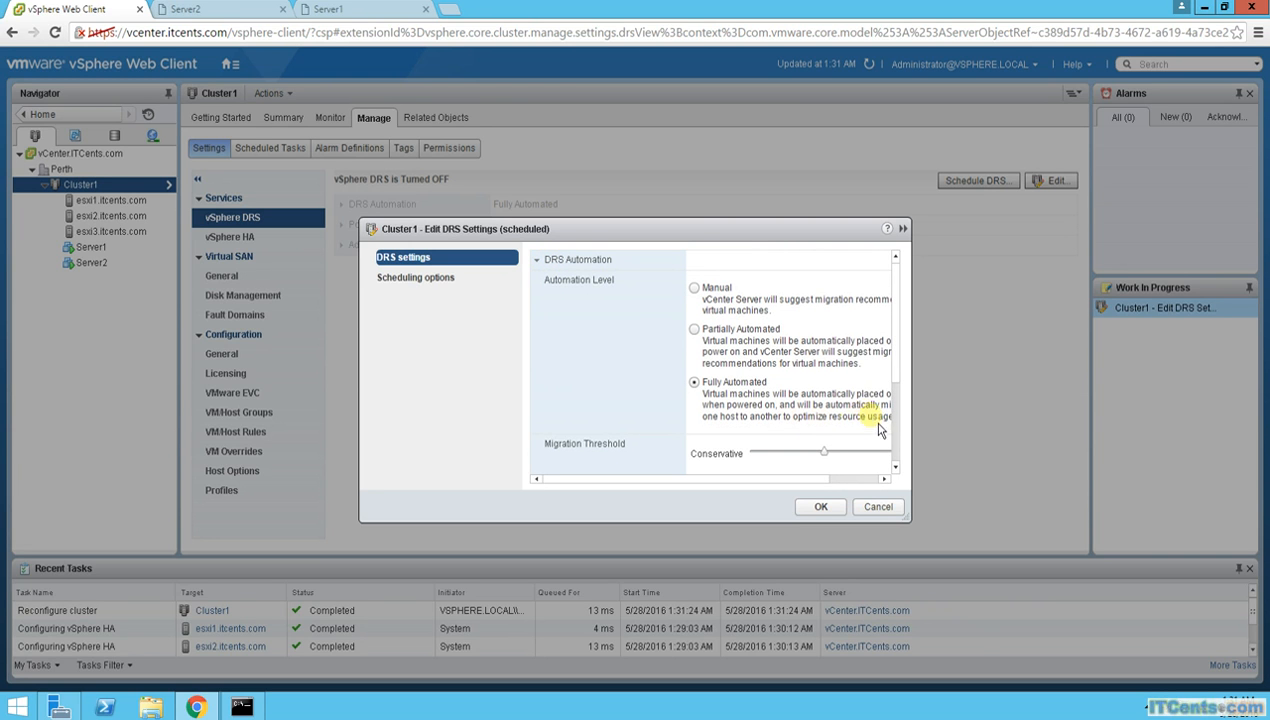
pyautogui.moveTo(832, 465); pyautogui.dragTo(896, 456)
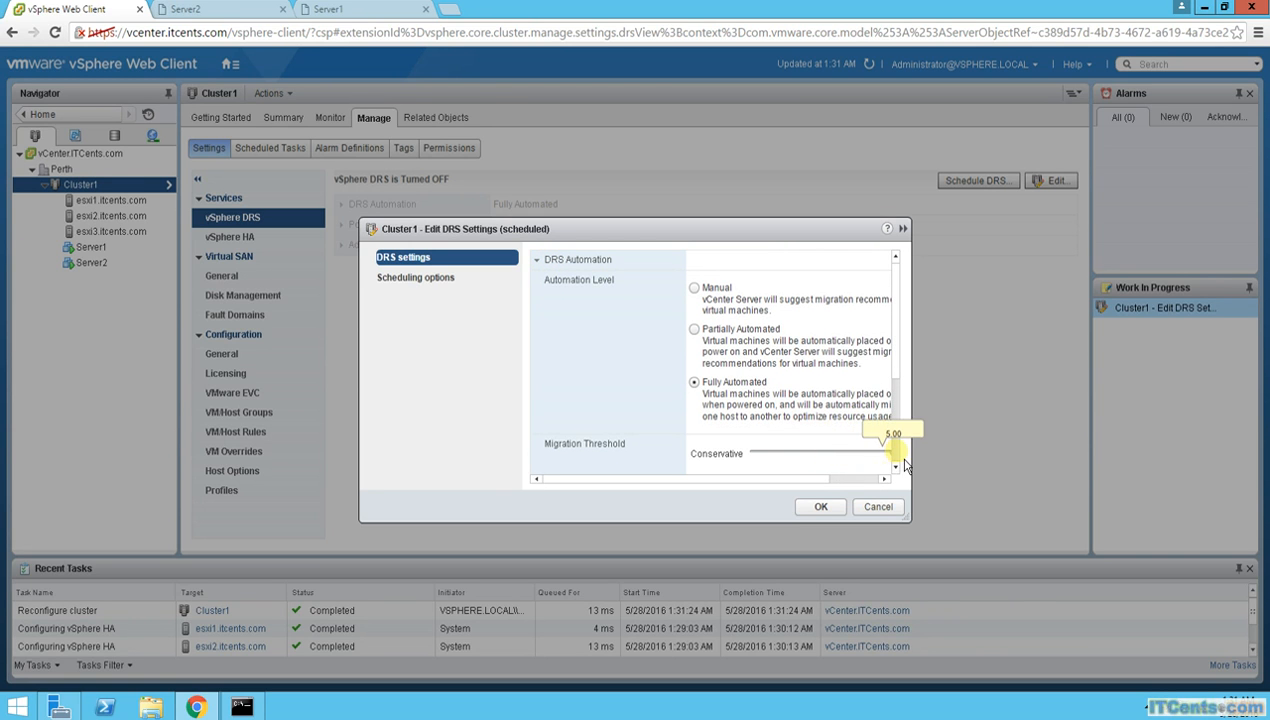
pyautogui.moveTo(898, 322); pyautogui.dragTo(897, 458)
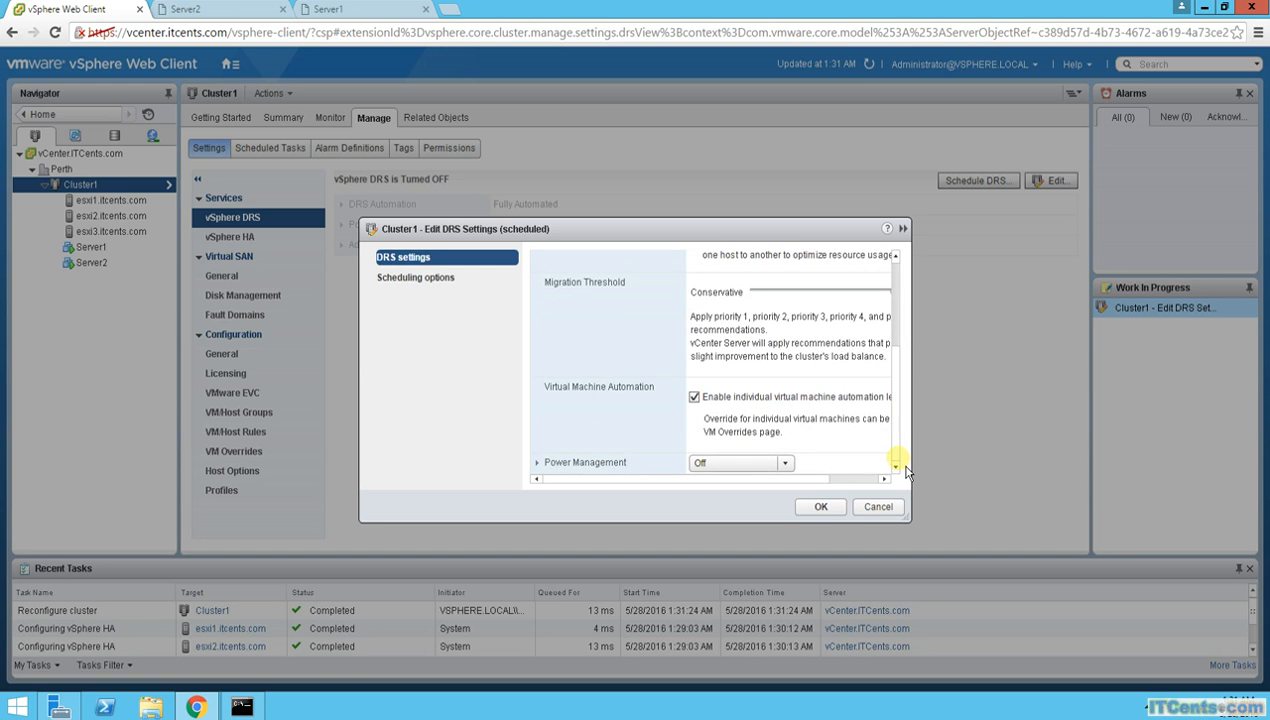
pyautogui.moveTo(775, 228); pyautogui.dragTo(790, 138)
pyautogui.moveTo(797, 391); pyautogui.dragTo(928, 394)
pyautogui.click(442, 194)
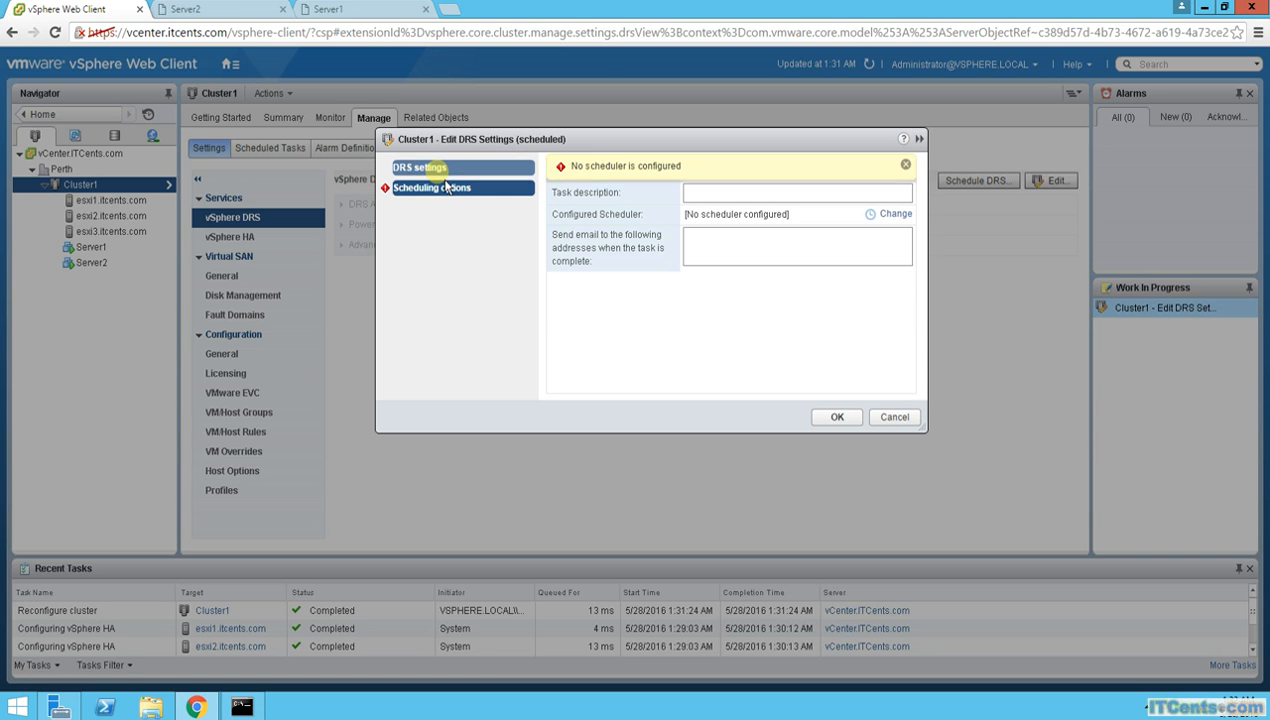
pyautogui.click(905, 171)
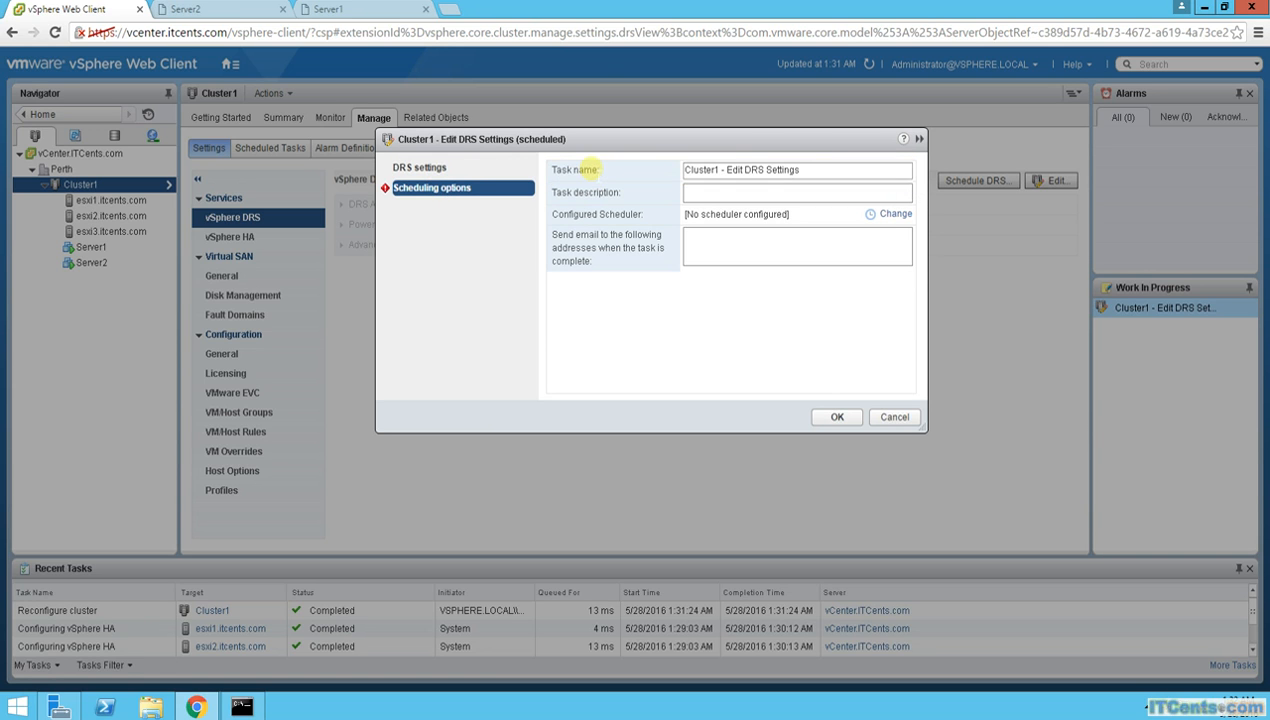
pyautogui.click(405, 167)
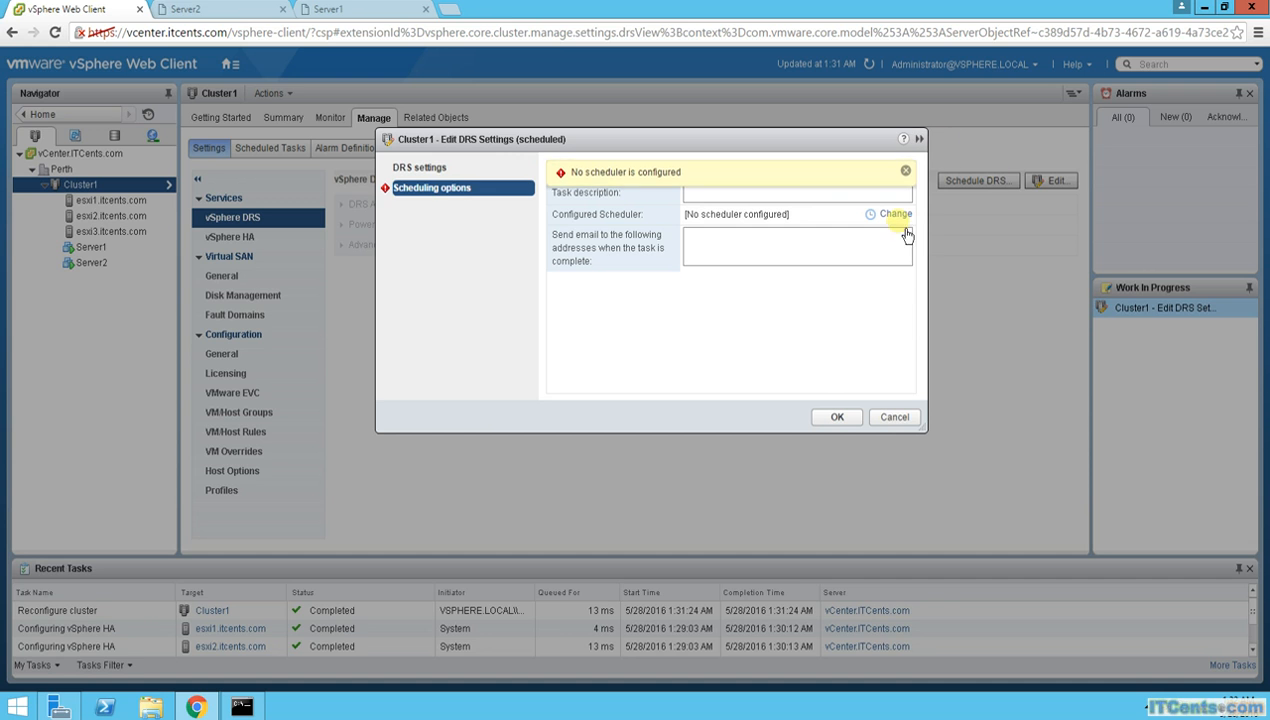
pyautogui.click(893, 417)
# - Edit the Cluster1 settings to turn on Fully Automated vSphere DRS and set the migration threshold to the most aggressive level
pyautogui.click(1055, 180)
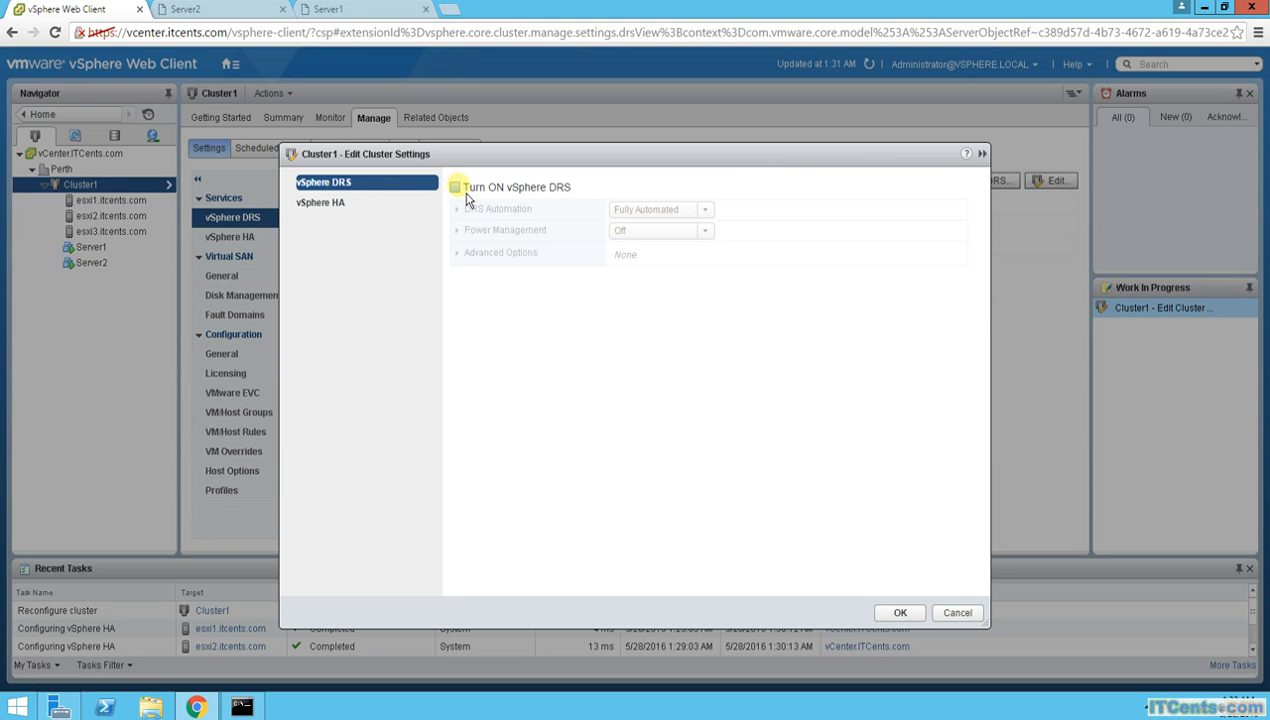
pyautogui.click(456, 188)
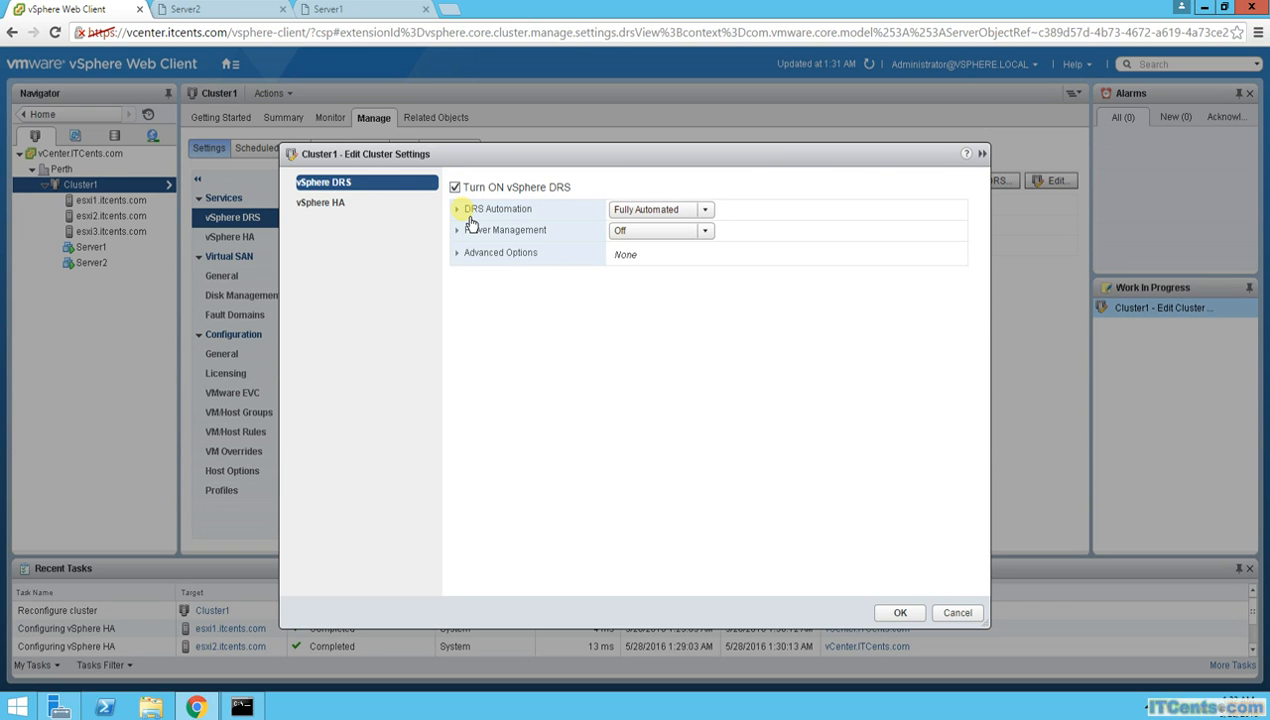
pyautogui.click(469, 218)
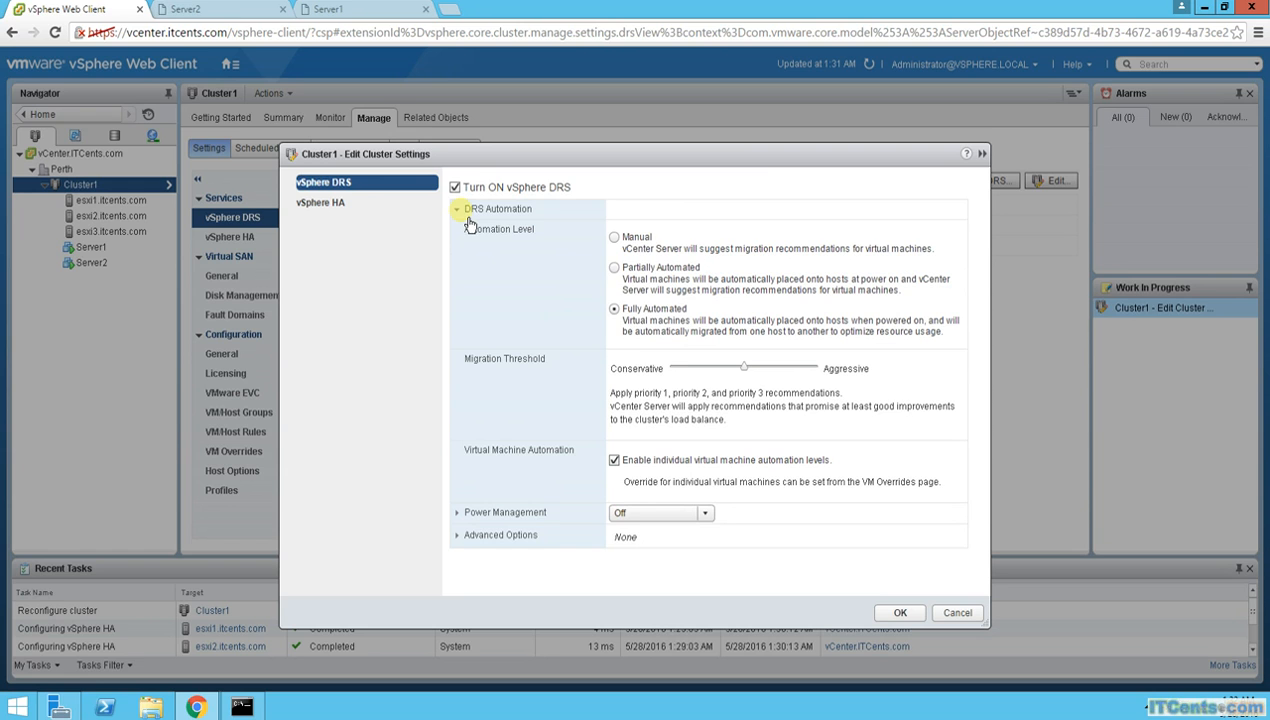
pyautogui.moveTo(745, 368); pyautogui.dragTo(831, 385)
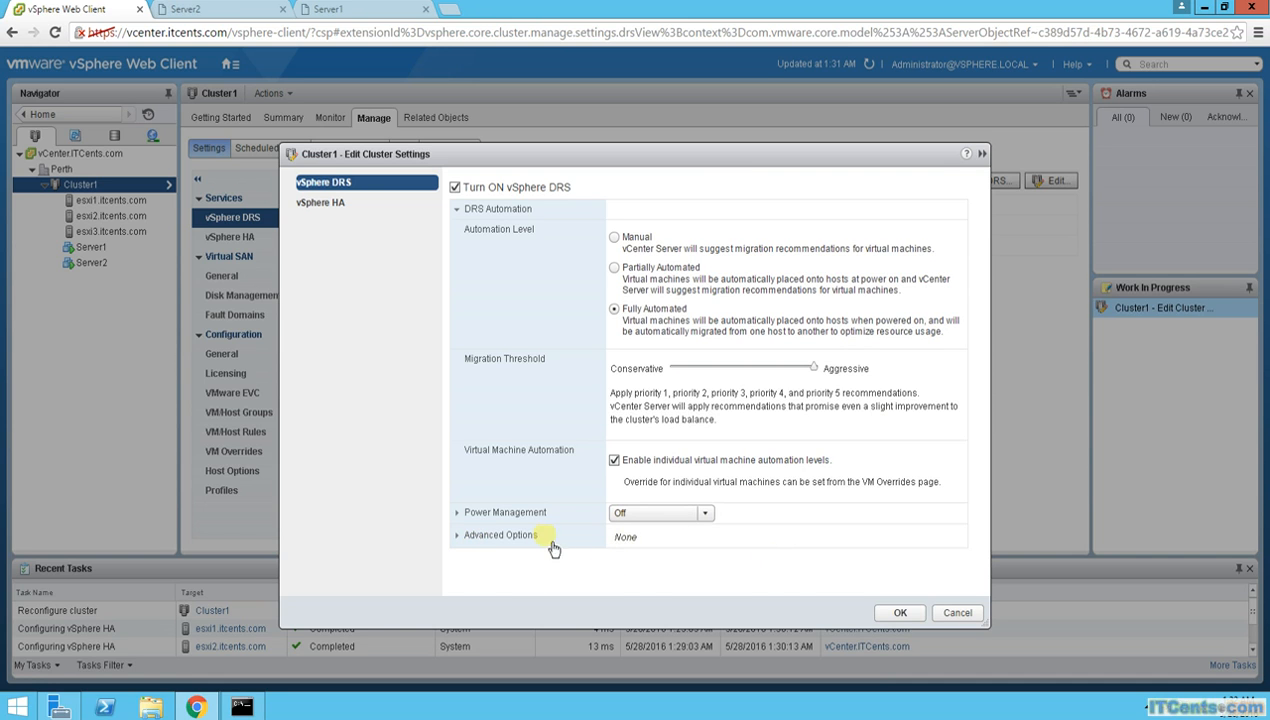
# - Show the advanced DRS configuration parameters, apply the Cluster1 settings and refresh the client
pyautogui.click(464, 536)
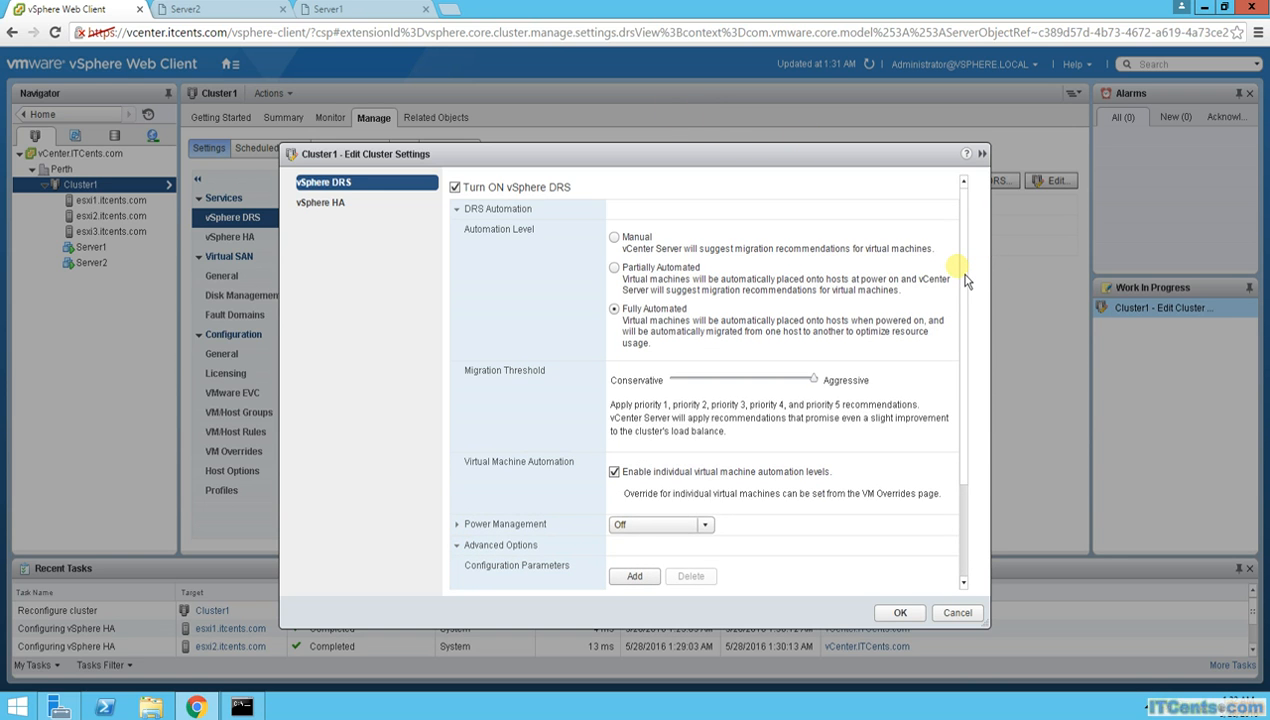
pyautogui.moveTo(964, 275); pyautogui.dragTo(984, 462)
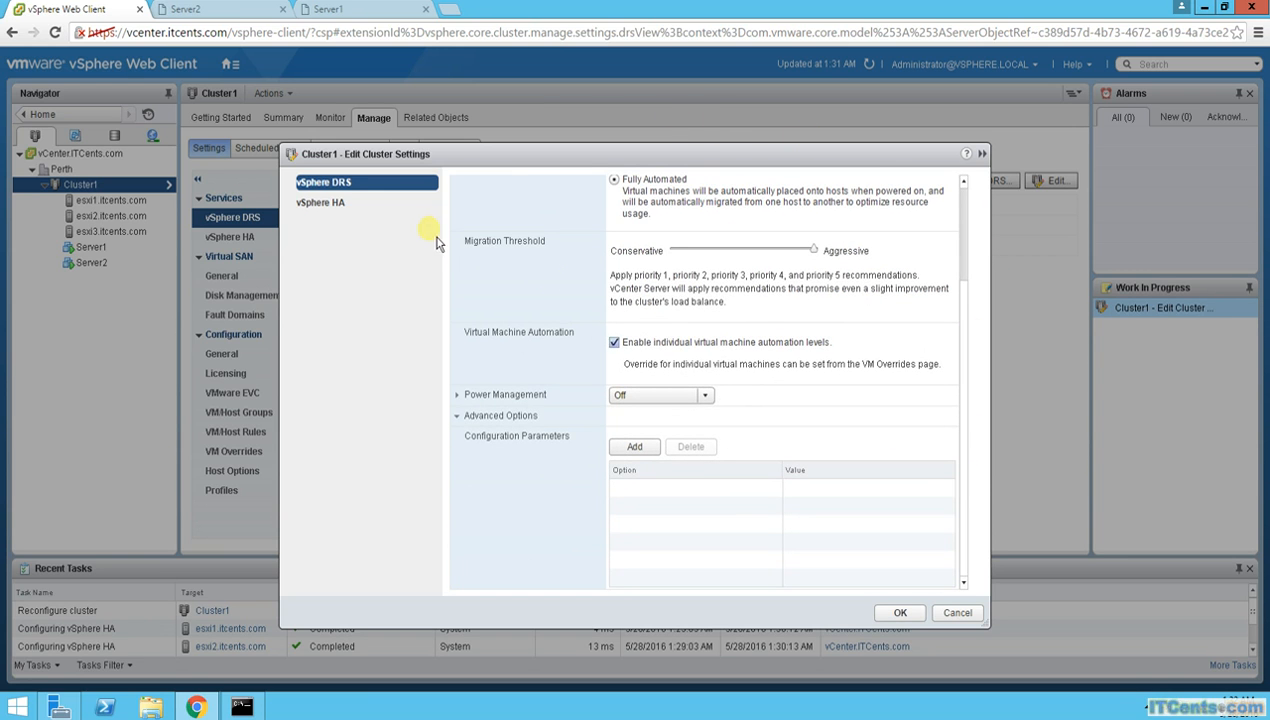
pyautogui.click(901, 615)
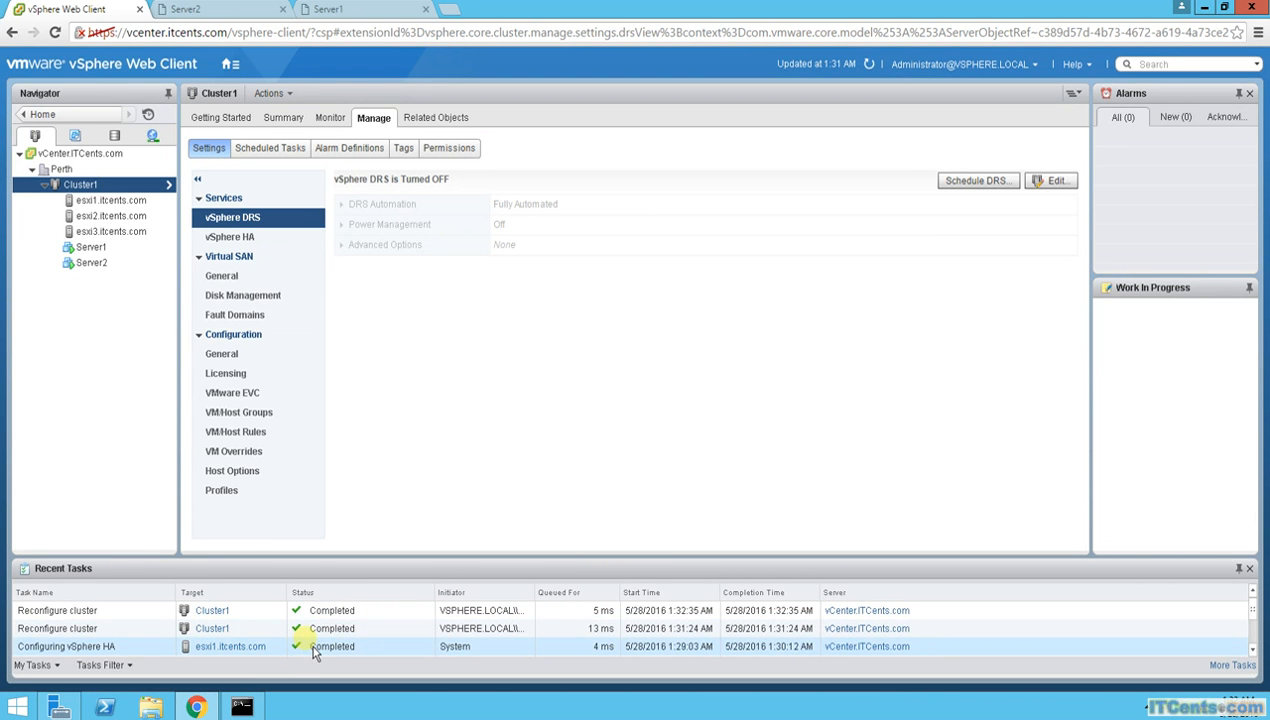
pyautogui.click(870, 65)
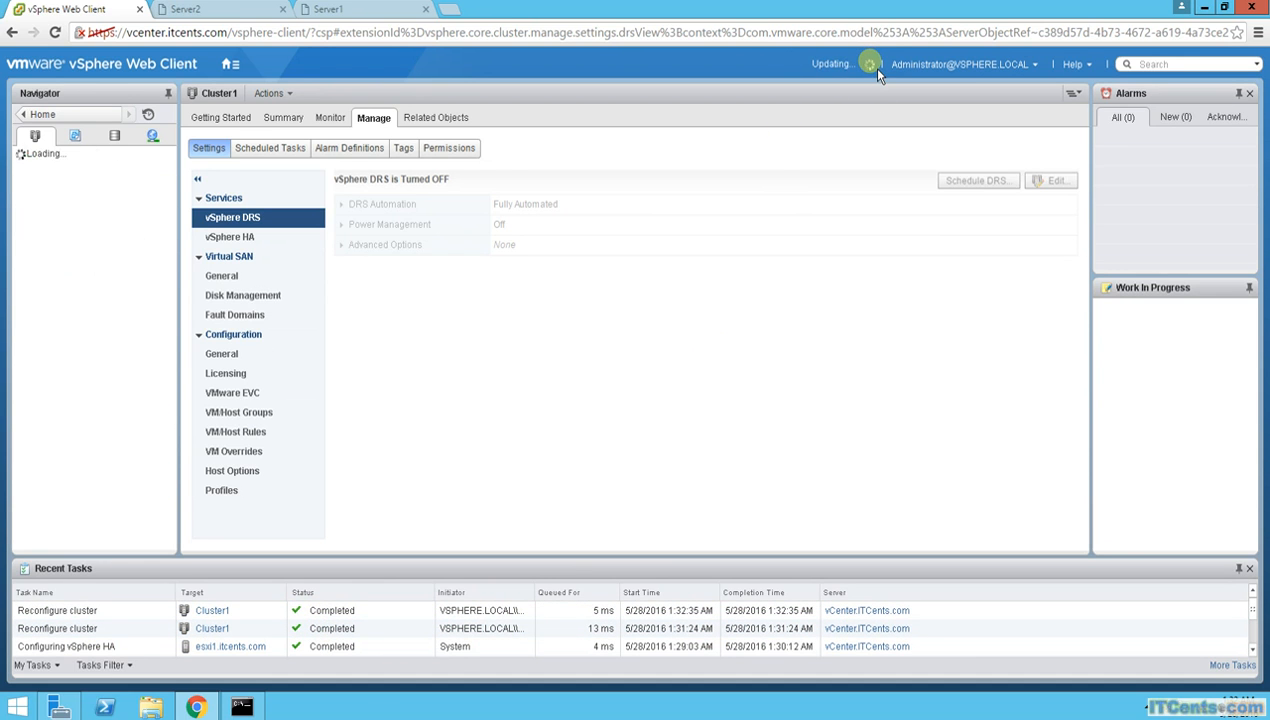
# - Check the Virtual SAN disk management, vSphere DRS and vSphere HA pages of Cluster1
pyautogui.click(243, 295)
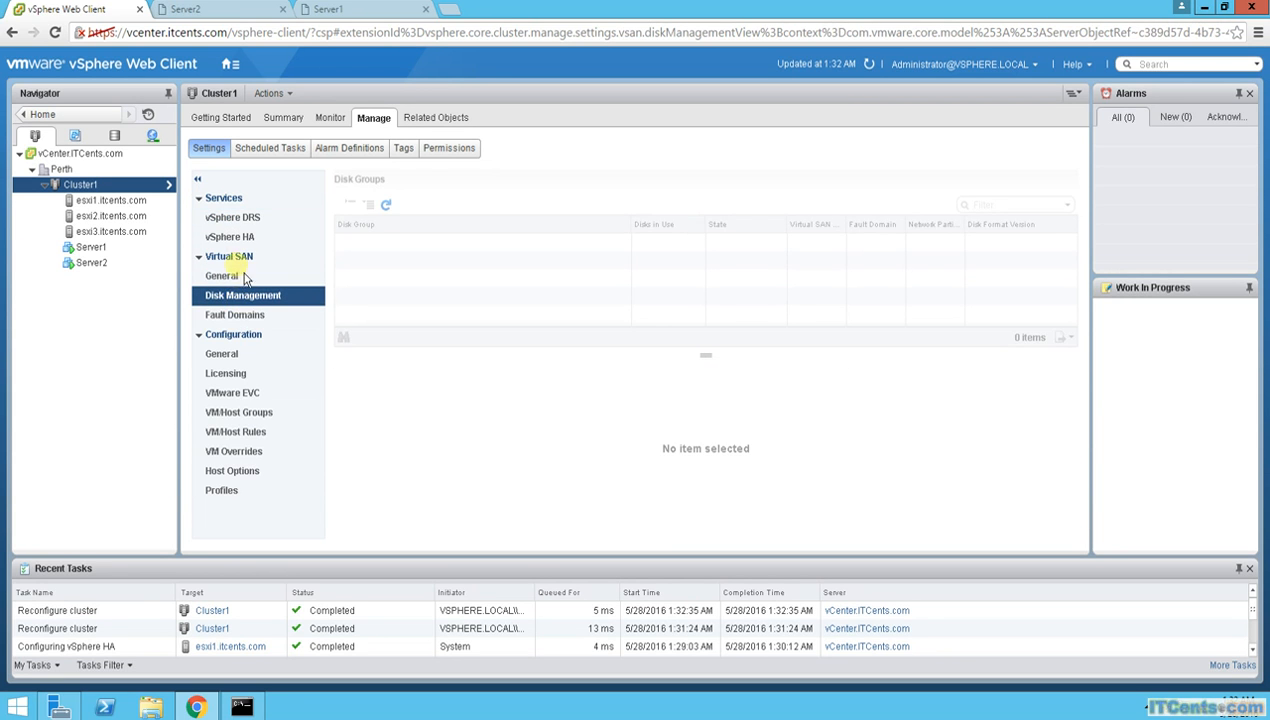
pyautogui.click(242, 230)
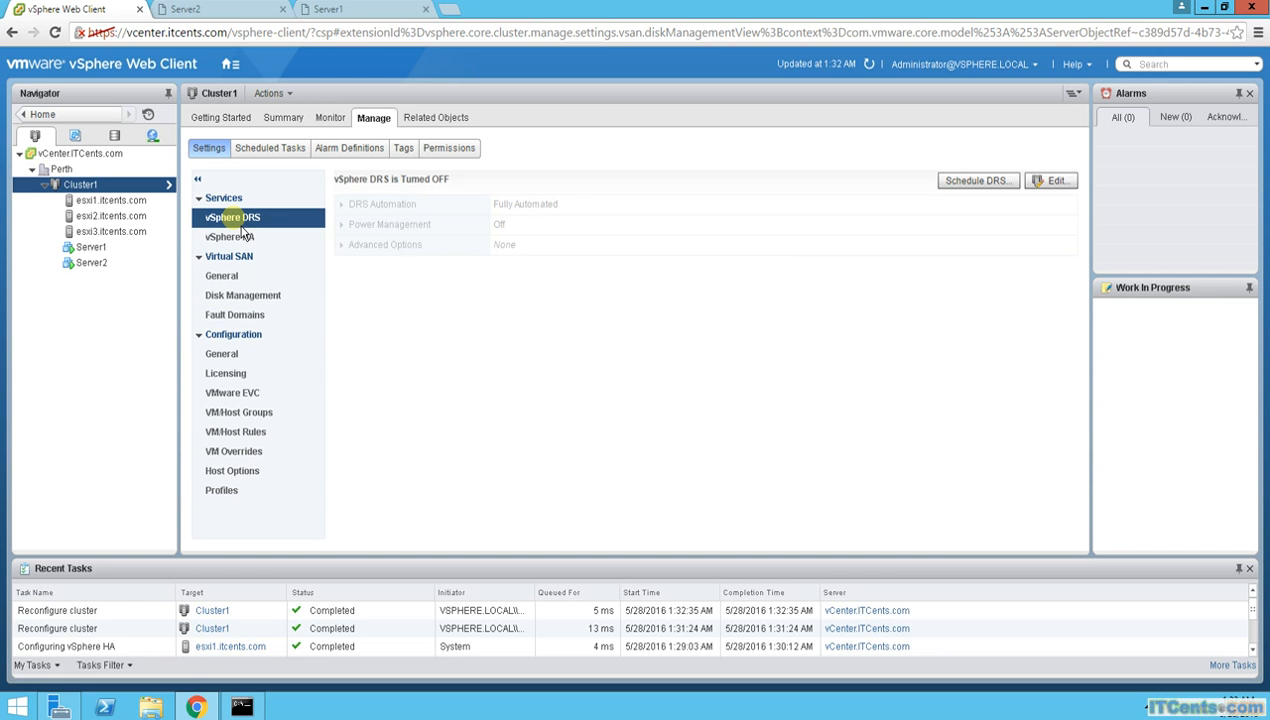
pyautogui.click(238, 239)
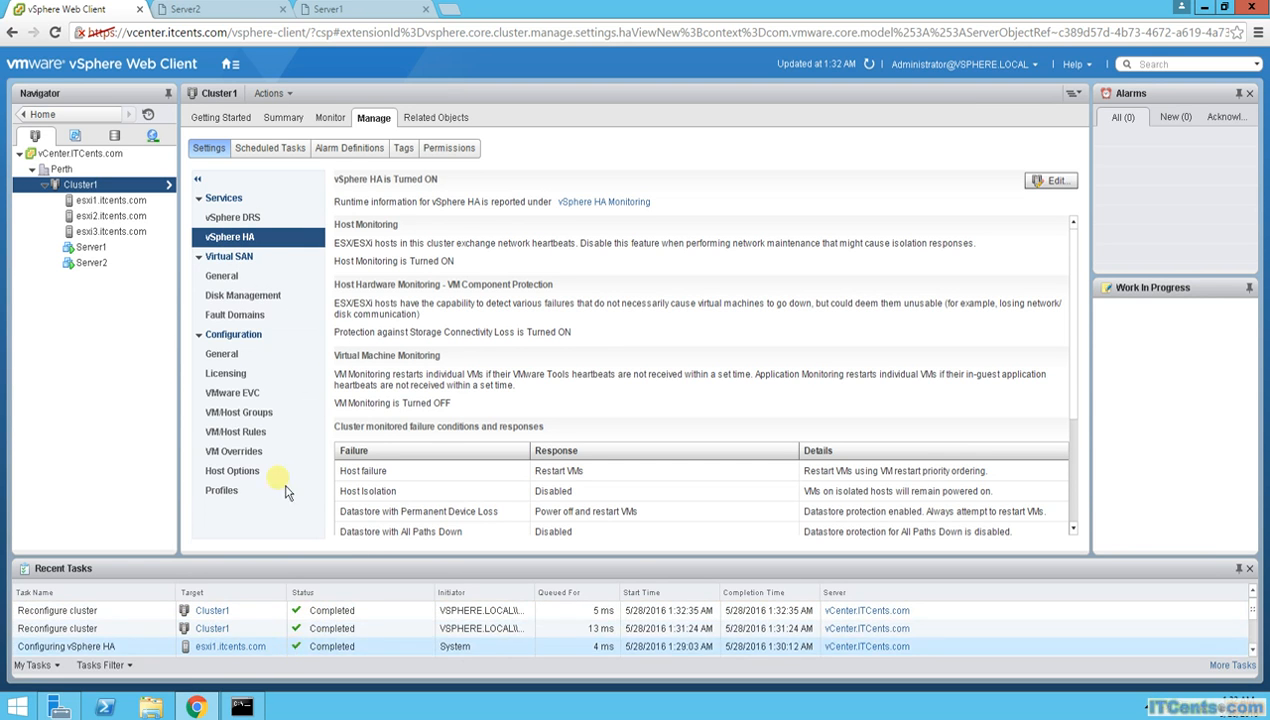
# - Examine the hardware details, VM failure responses and vSphere HA protection in the summaries of Server1 and Server2
pyautogui.click(88, 248)
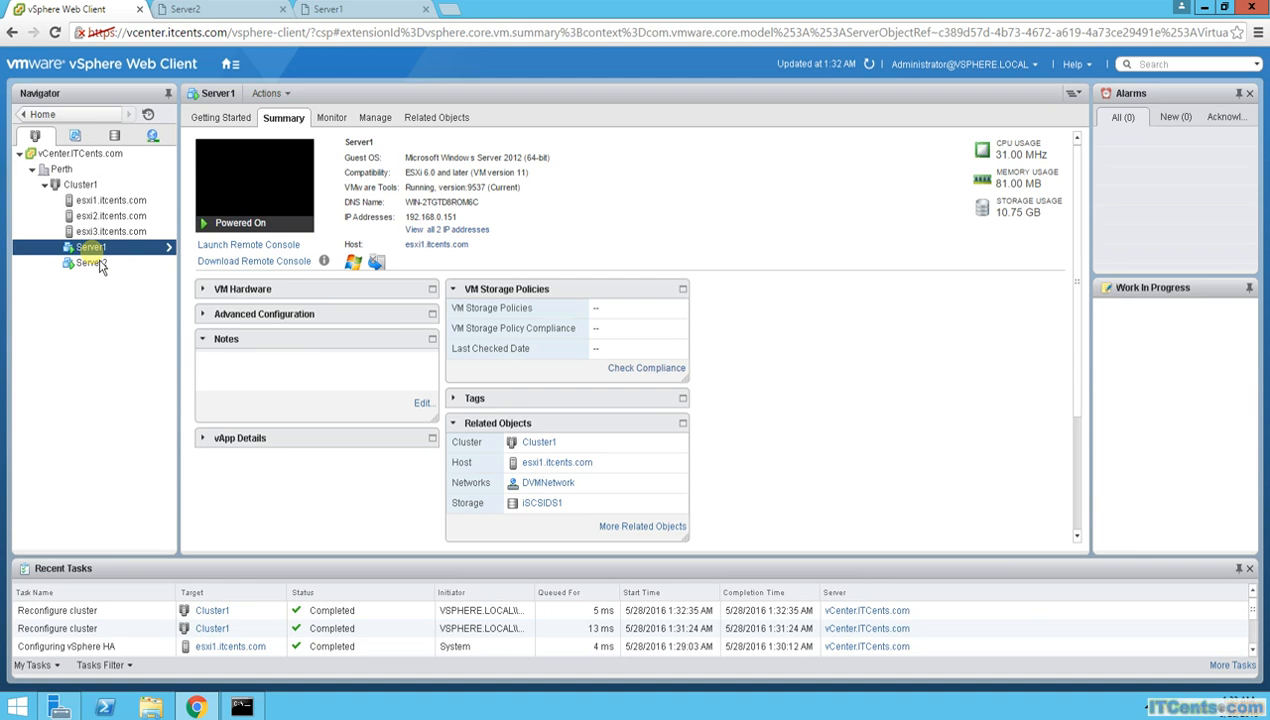
pyautogui.click(214, 327)
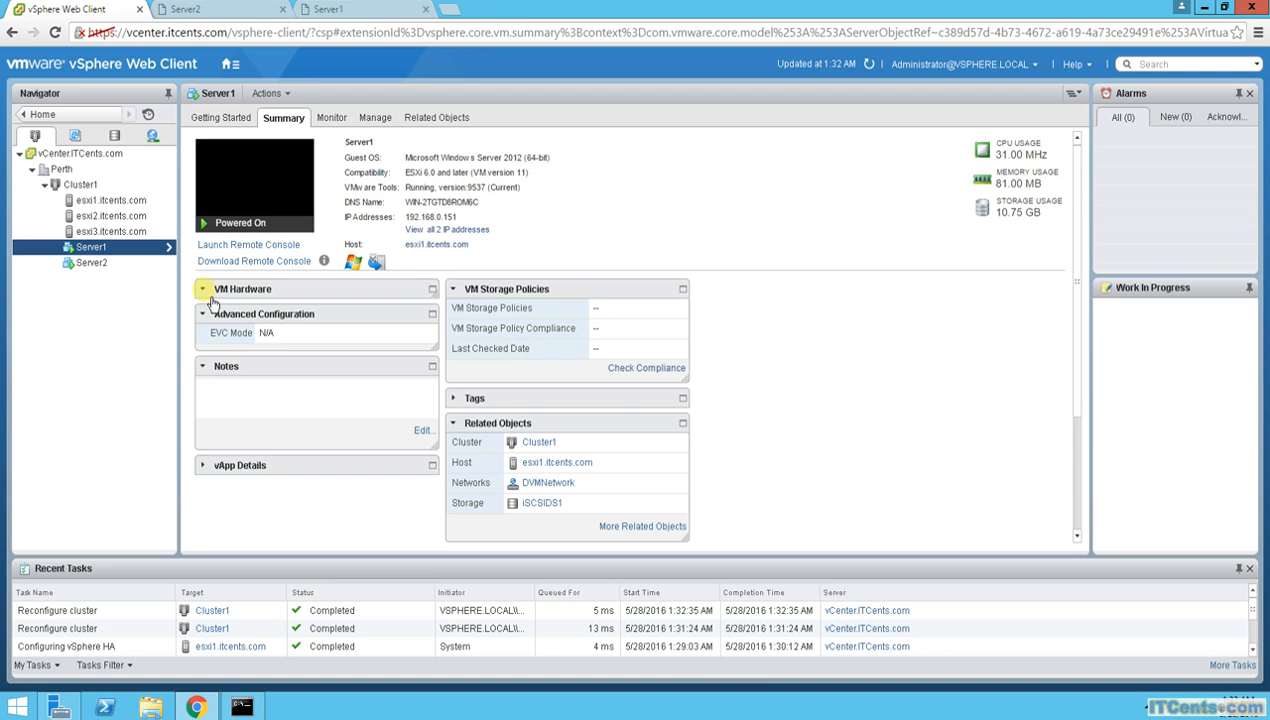
pyautogui.click(211, 297)
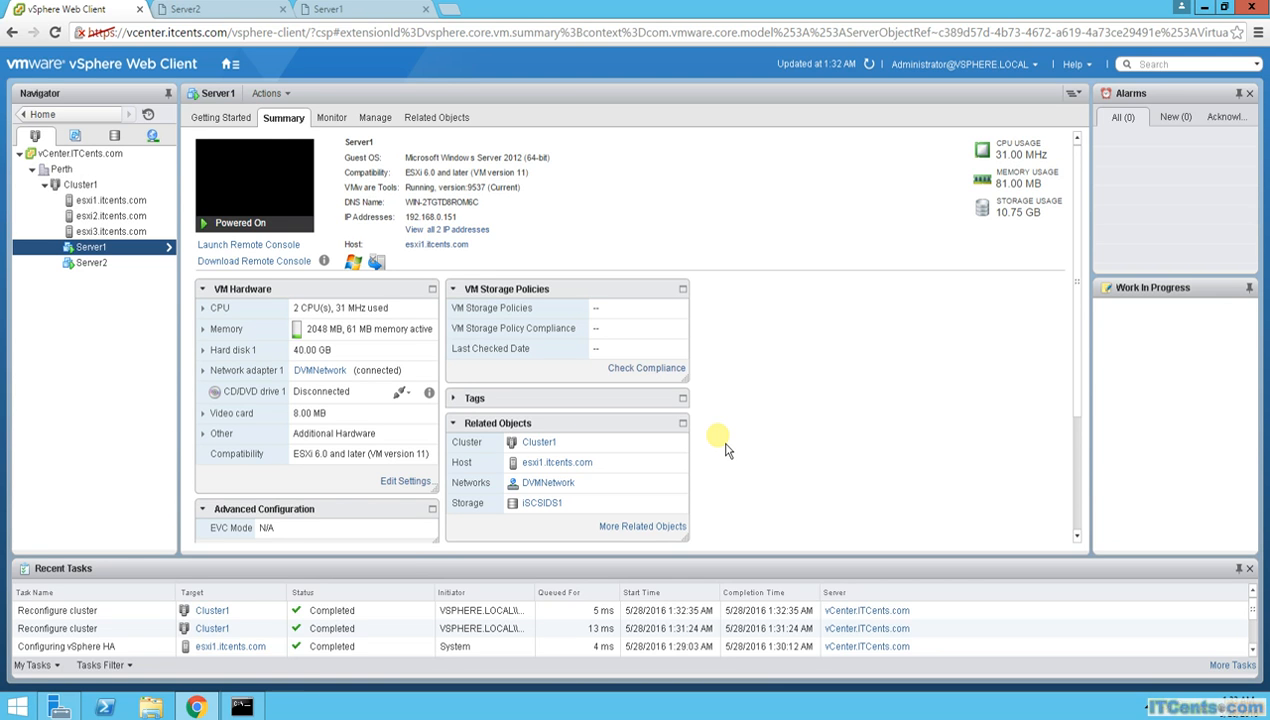
pyautogui.scroll(-1, 1085, 443)
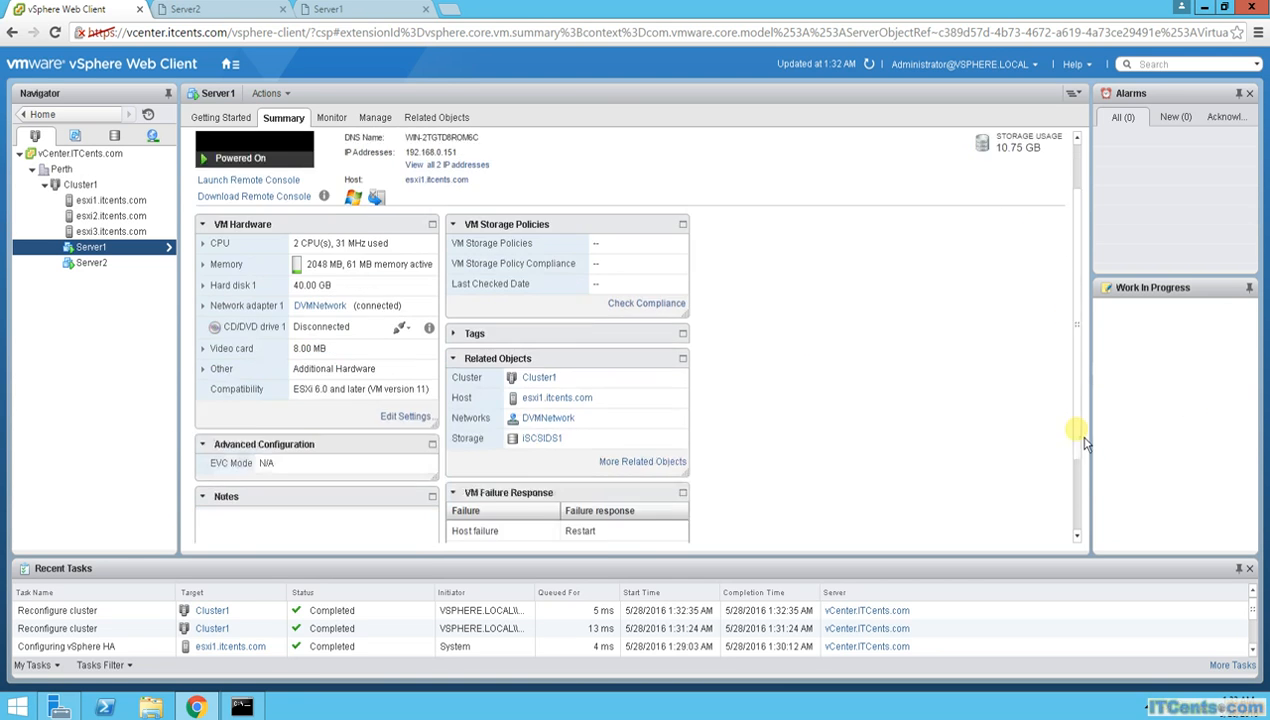
pyautogui.scroll(-2, 1085, 443)
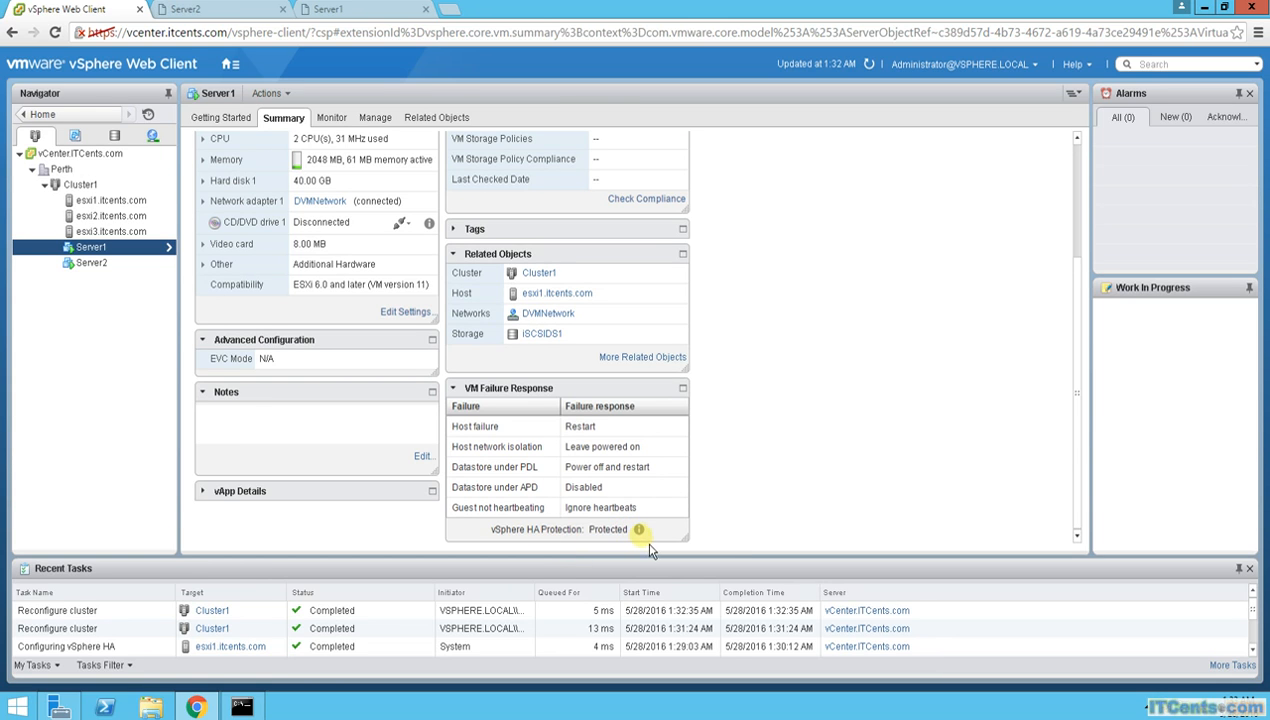
pyautogui.moveTo(648, 542)
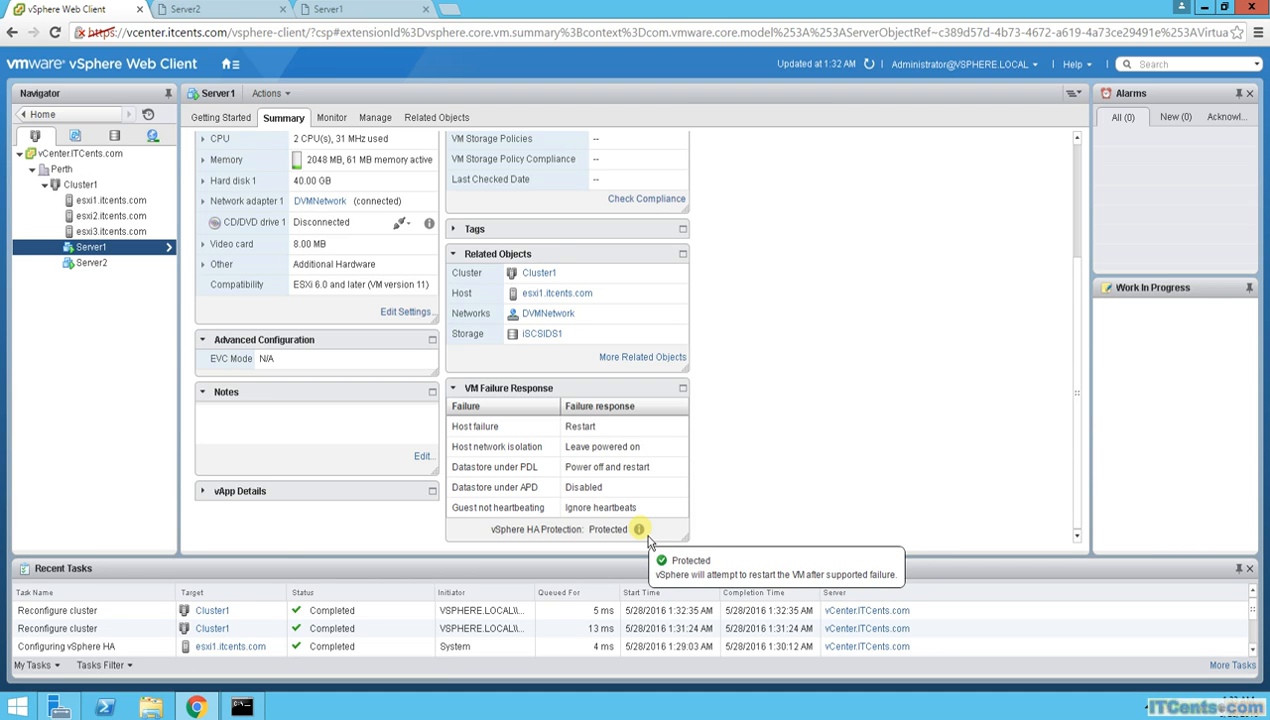
pyautogui.click(98, 264)
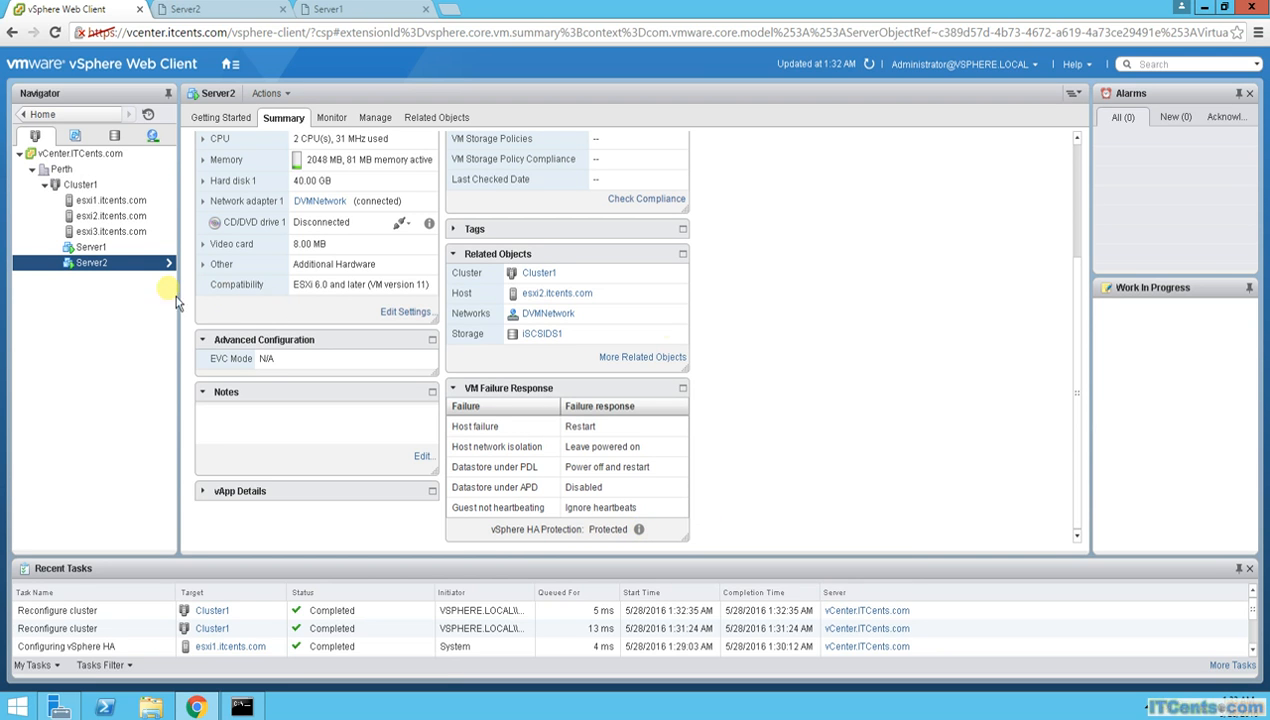
# - Review the vSphere DRS status of Cluster1 and its vSphere HA failure conditions and responses
pyautogui.click(82, 184)
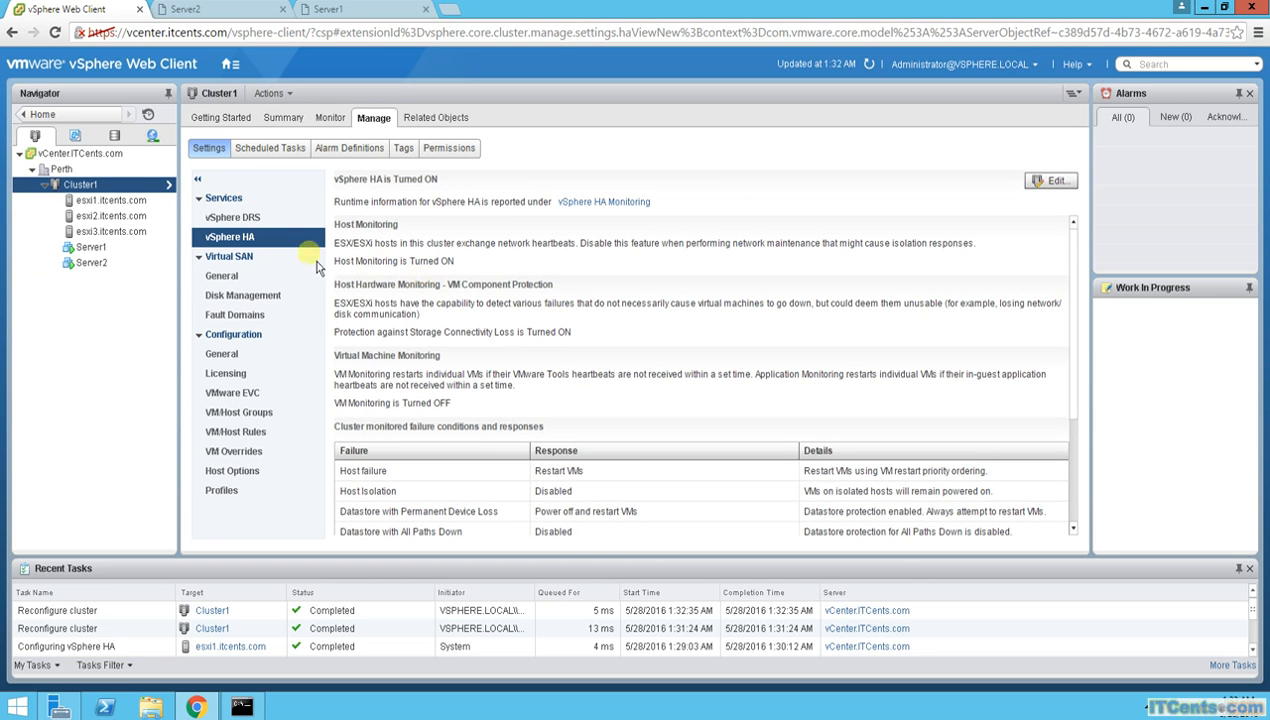
pyautogui.click(240, 217)
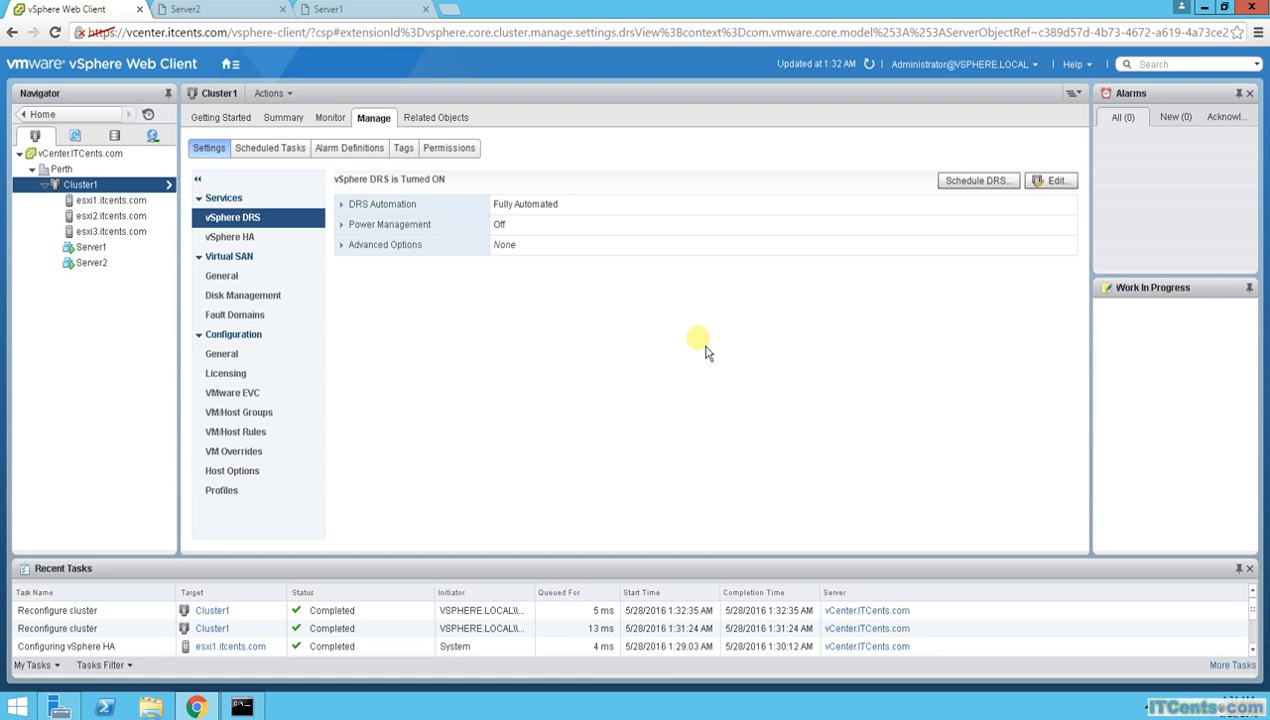
pyautogui.click(248, 237)
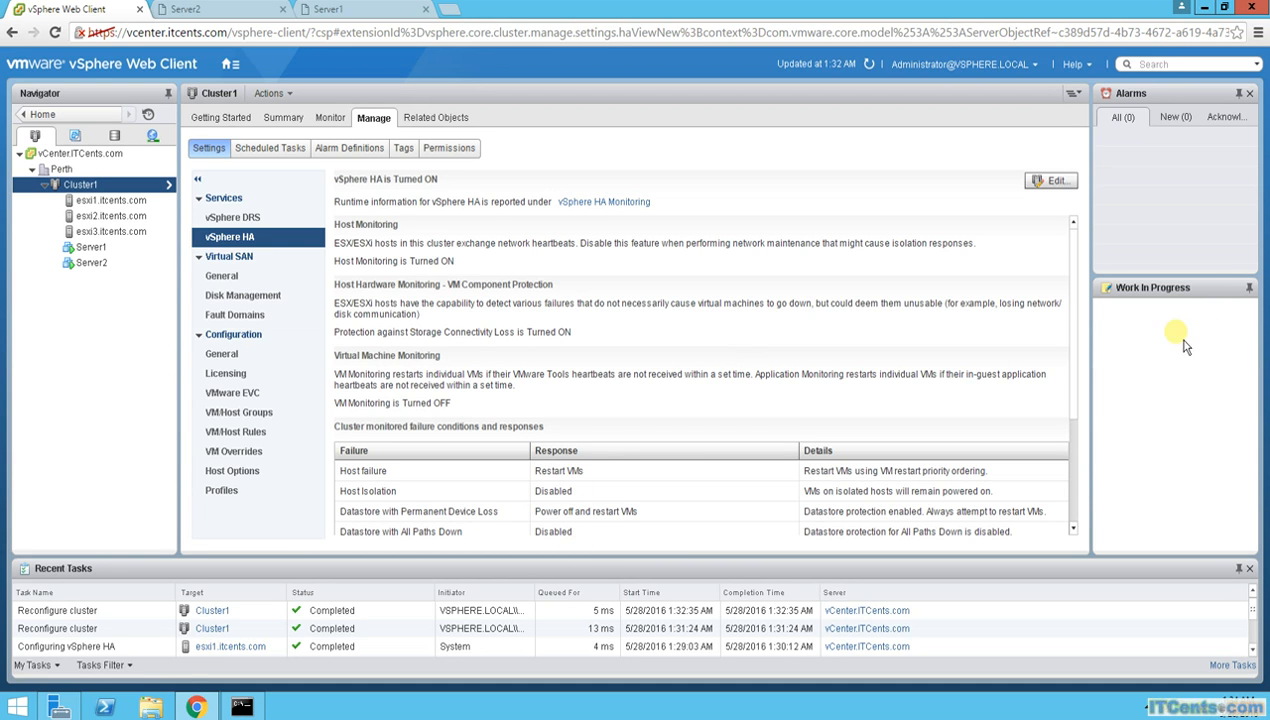
pyautogui.moveTo(1084, 268)
pyautogui.mouseDown()
pyautogui.moveTo(1090, 396)
pyautogui.moveTo(1085, 292)
pyautogui.mouseUp()
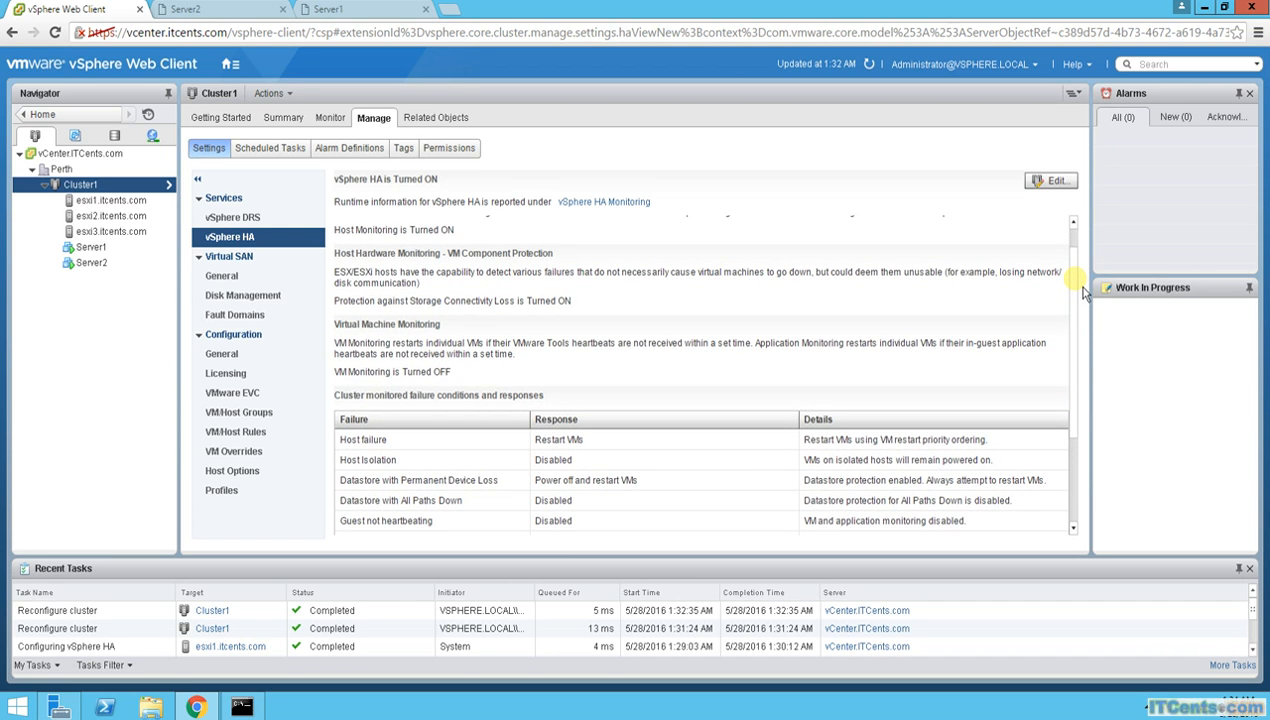
pyautogui.moveTo(1085, 290); pyautogui.dragTo(1085, 290)
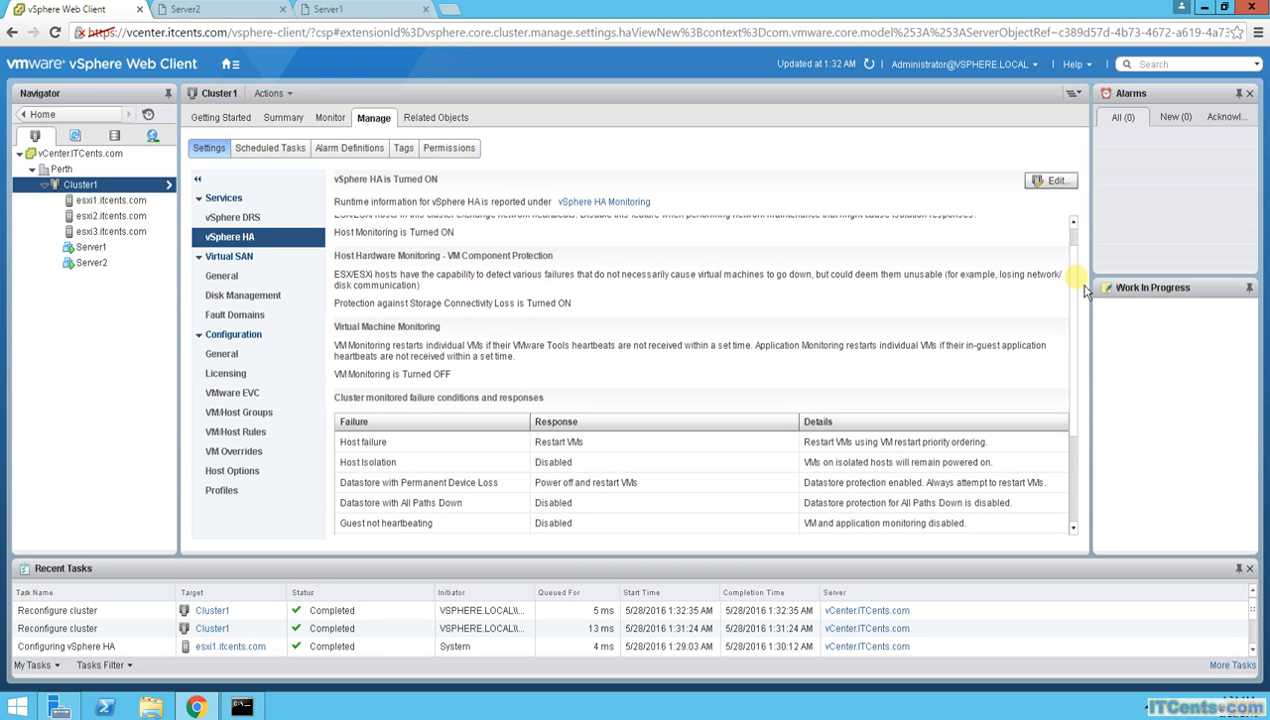
pyautogui.moveTo(1085, 287); pyautogui.dragTo(1096, 372)
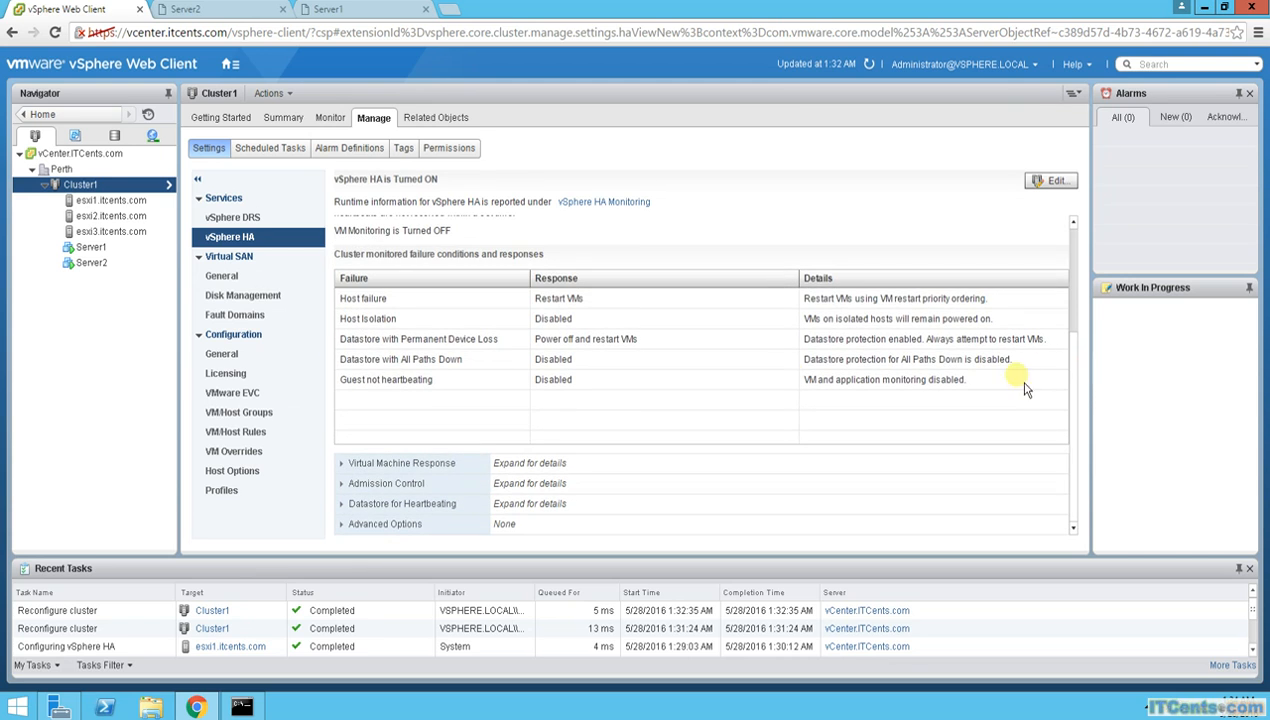
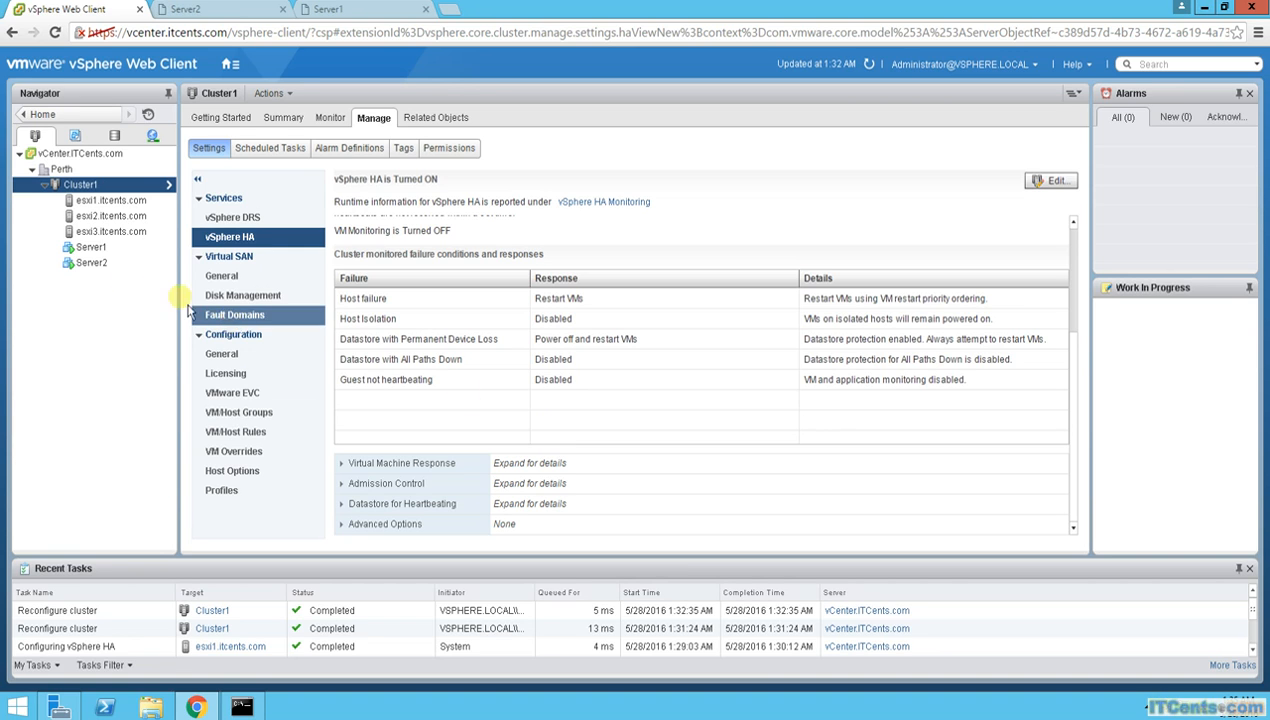
# - Review Server1's summary, VM options with advanced settings, VM SDRS rules, related objects and monitored issues
pyautogui.click(100, 250)
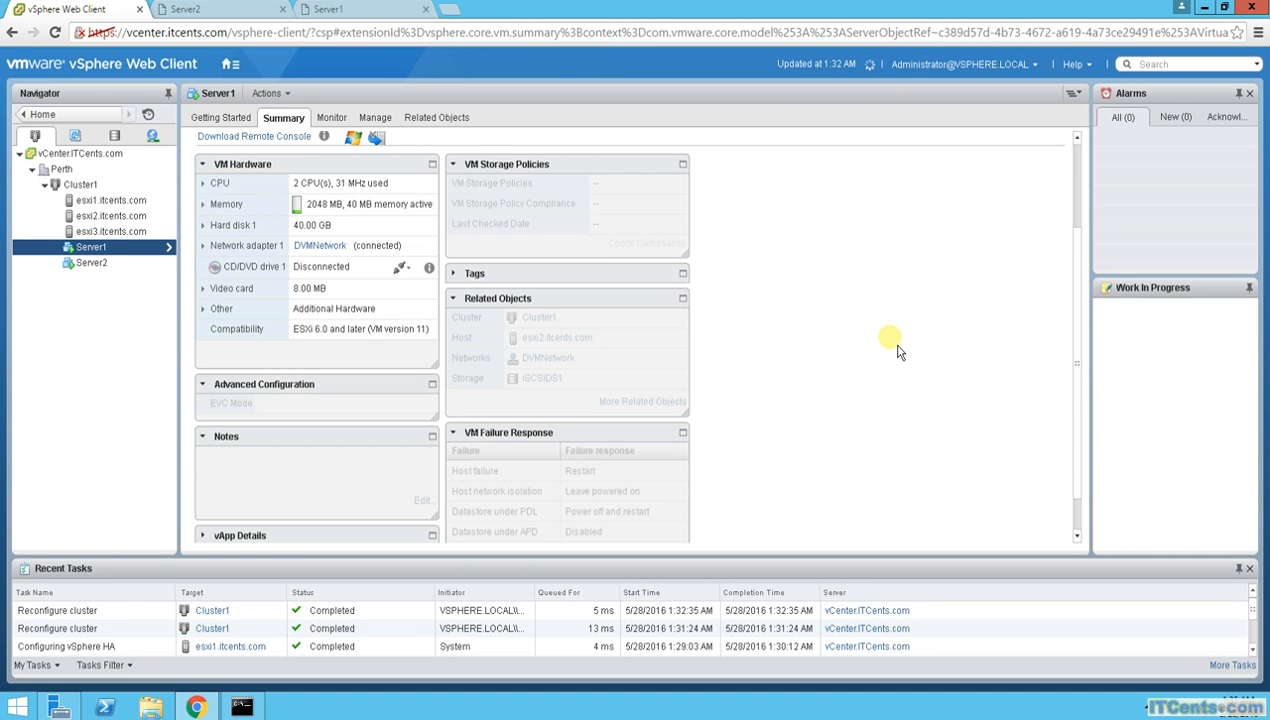
pyautogui.scroll(3, 897, 352)
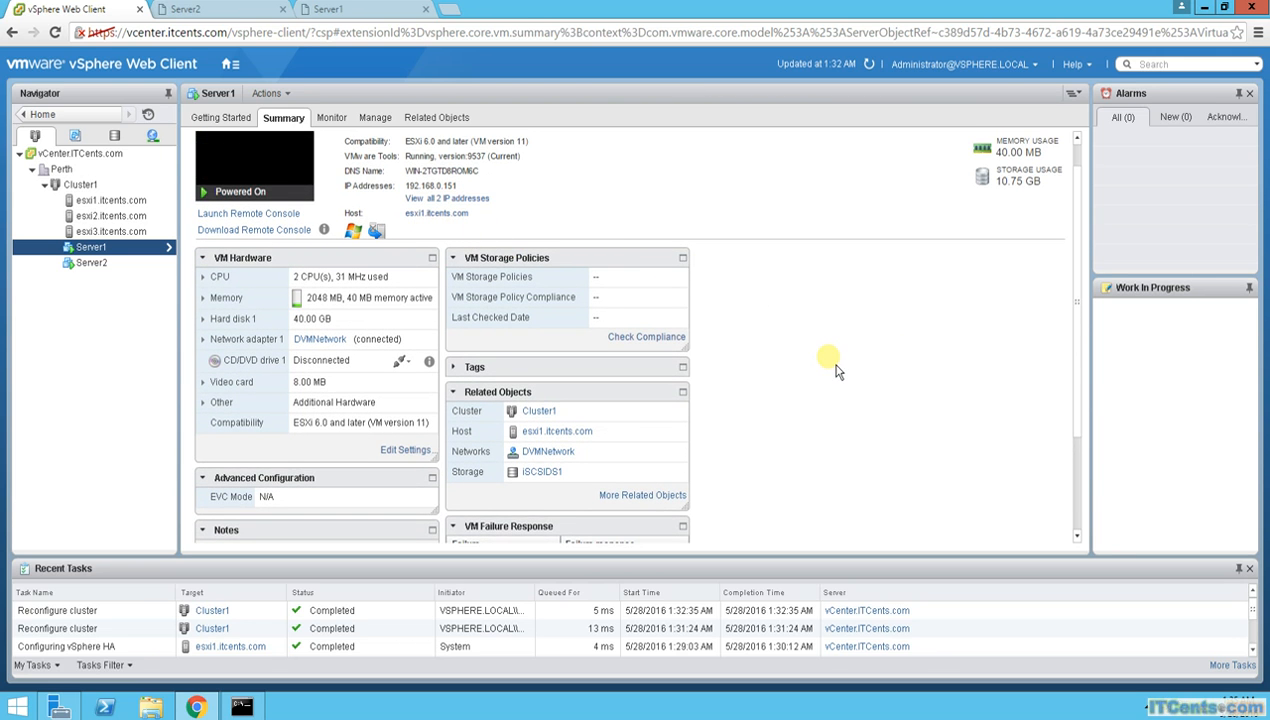
pyautogui.click(380, 124)
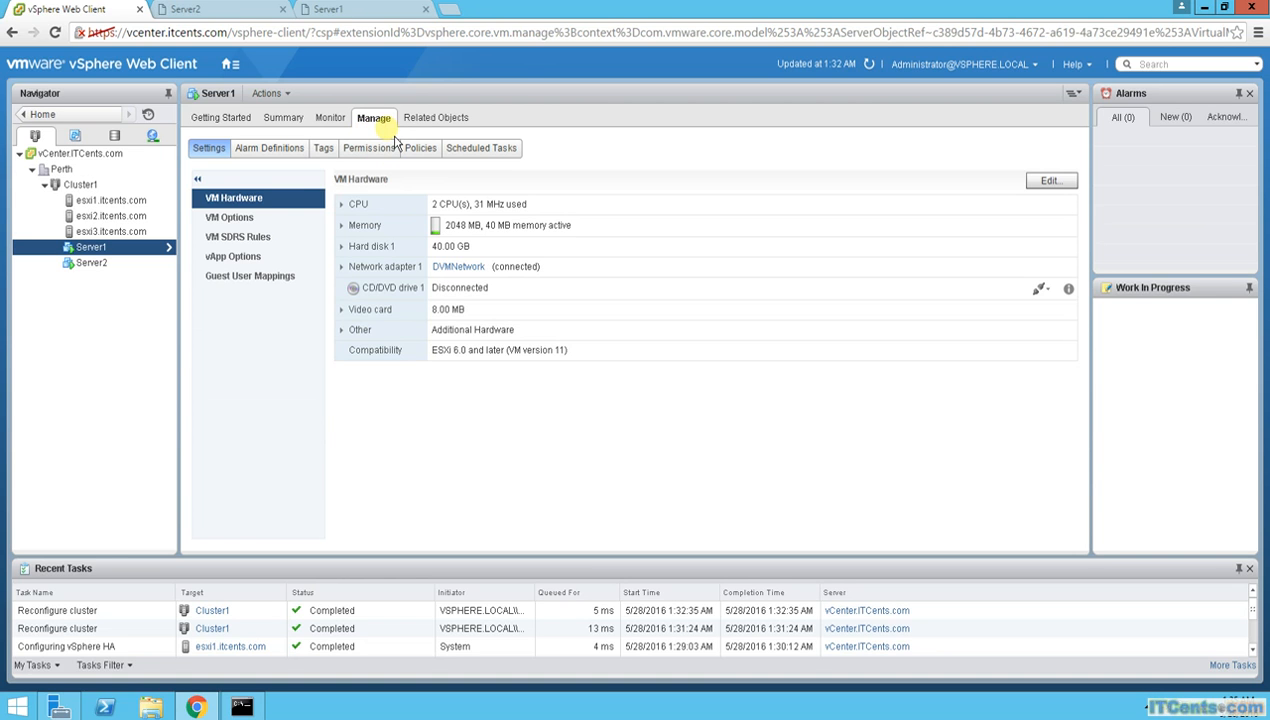
pyautogui.click(245, 217)
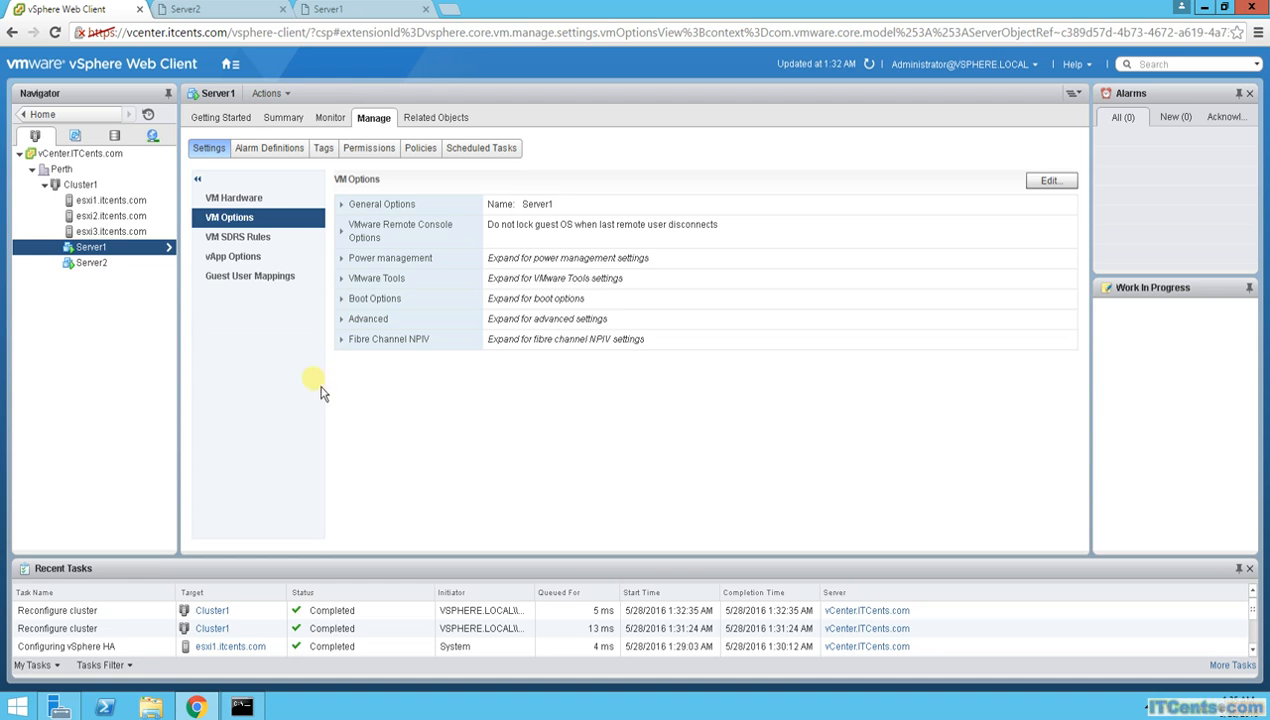
pyautogui.click(241, 239)
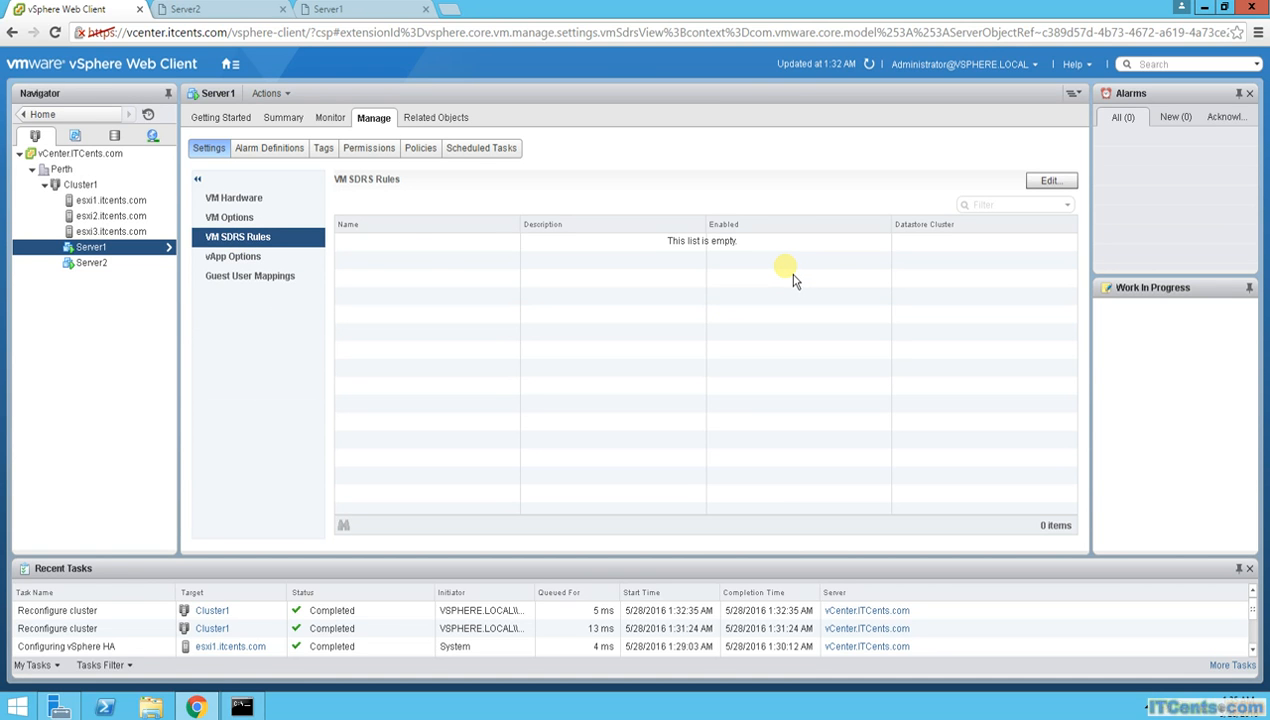
pyautogui.click(232, 218)
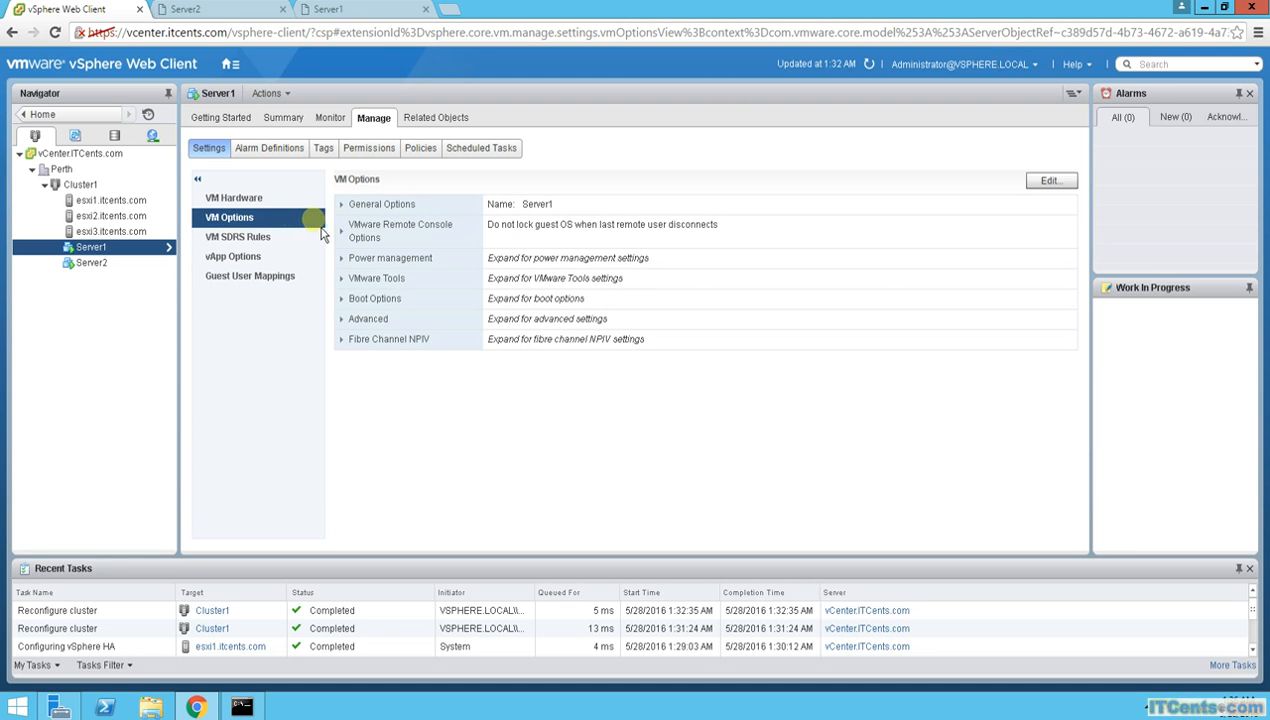
pyautogui.click(342, 320)
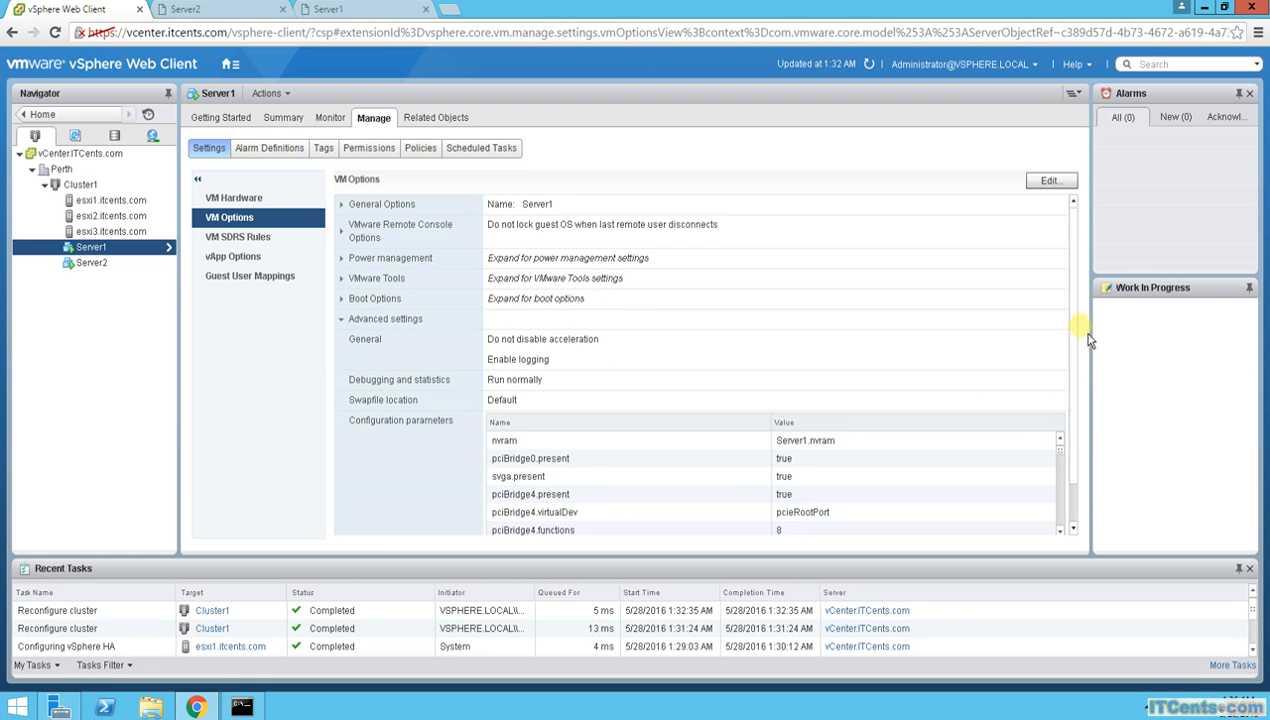
pyautogui.scroll(-1, 1082, 385)
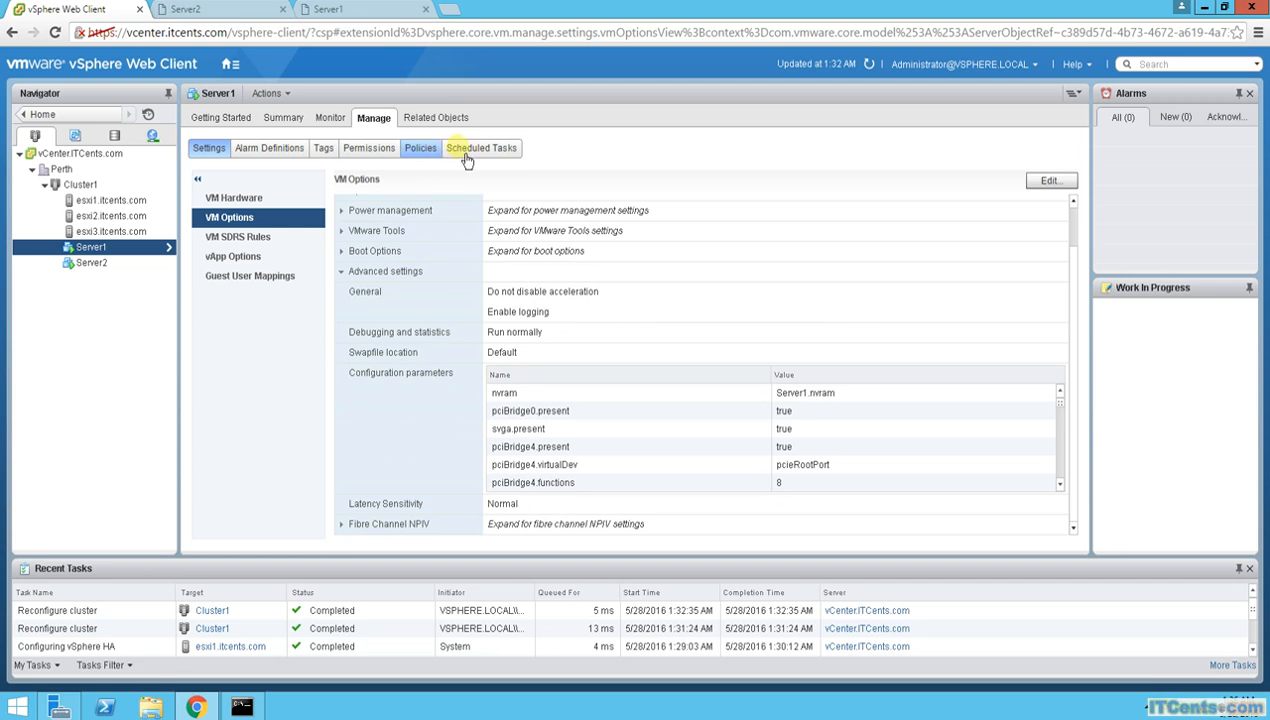
pyautogui.click(446, 121)
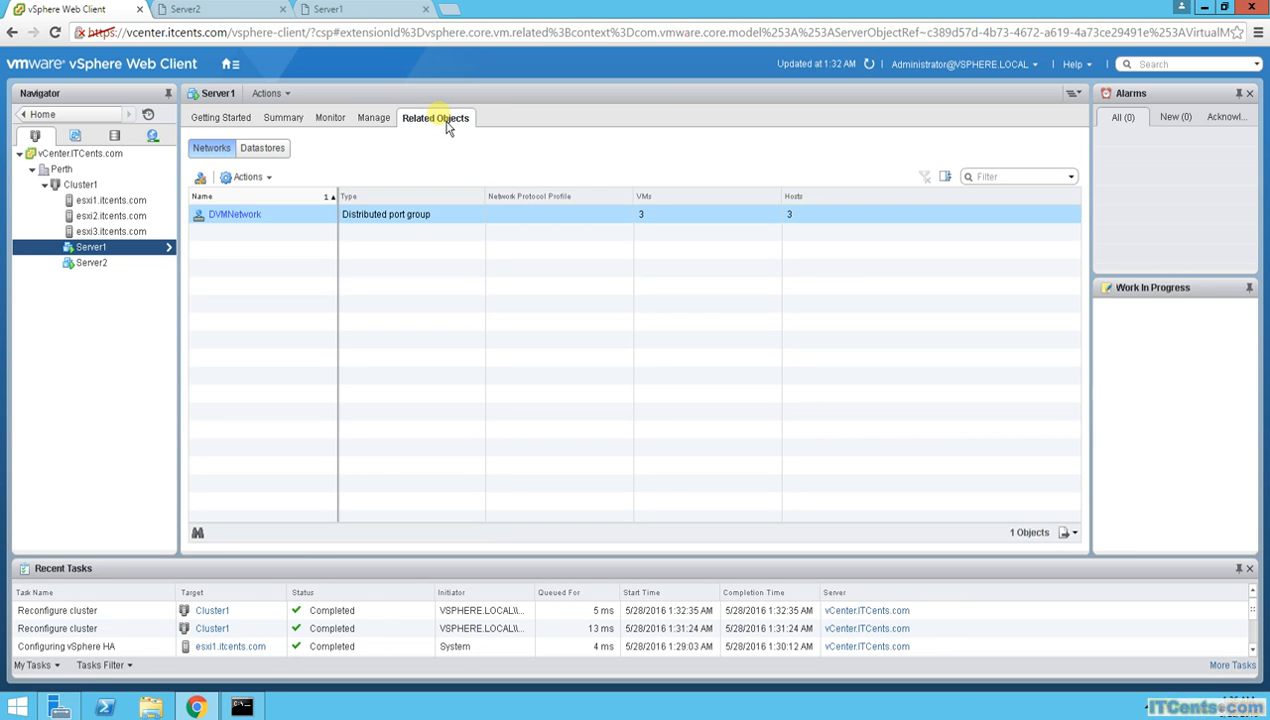
pyautogui.click(331, 129)
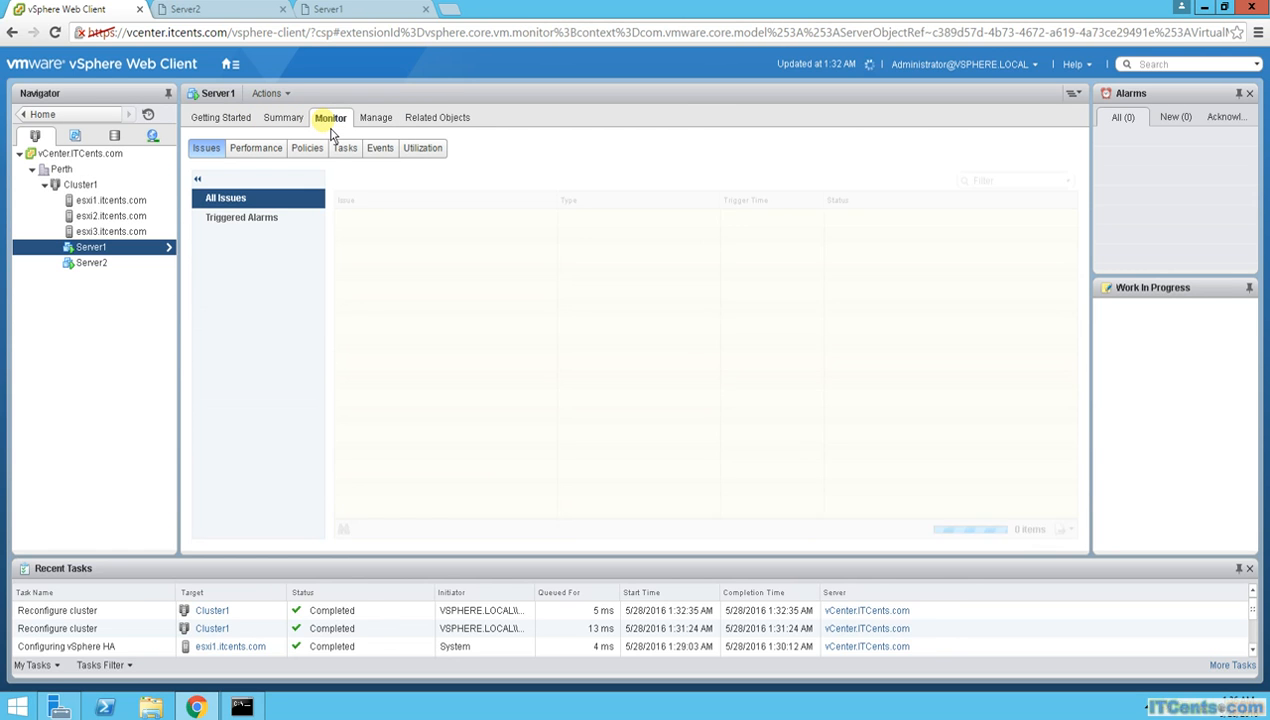
# - Check Server2's monitored issues, VM options and summary for its IP address and host
pyautogui.click(100, 272)
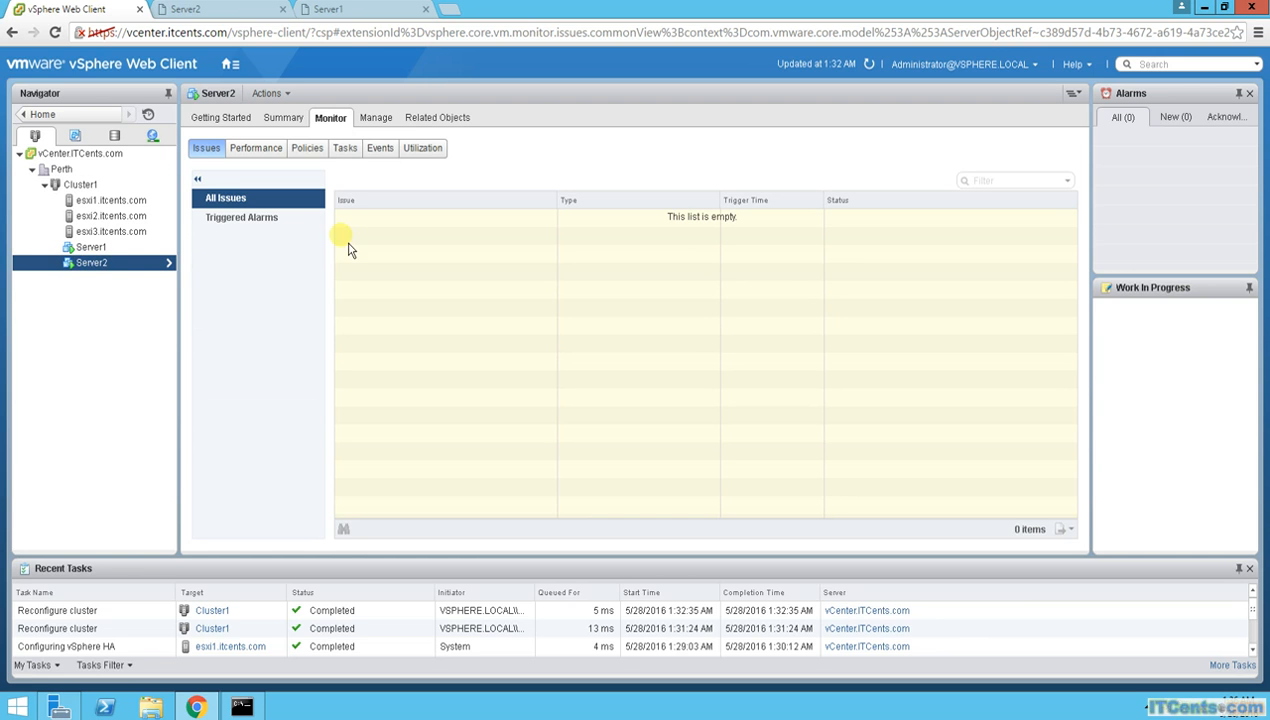
pyautogui.click(386, 128)
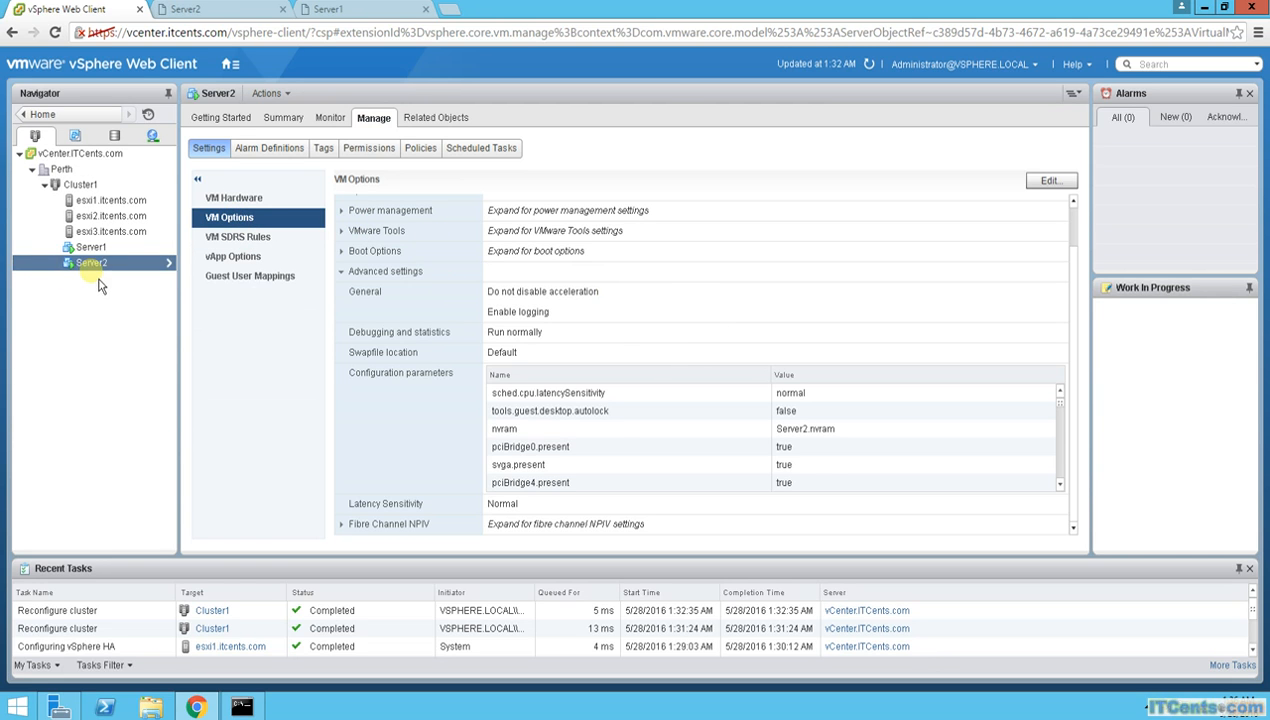
pyautogui.click(284, 122)
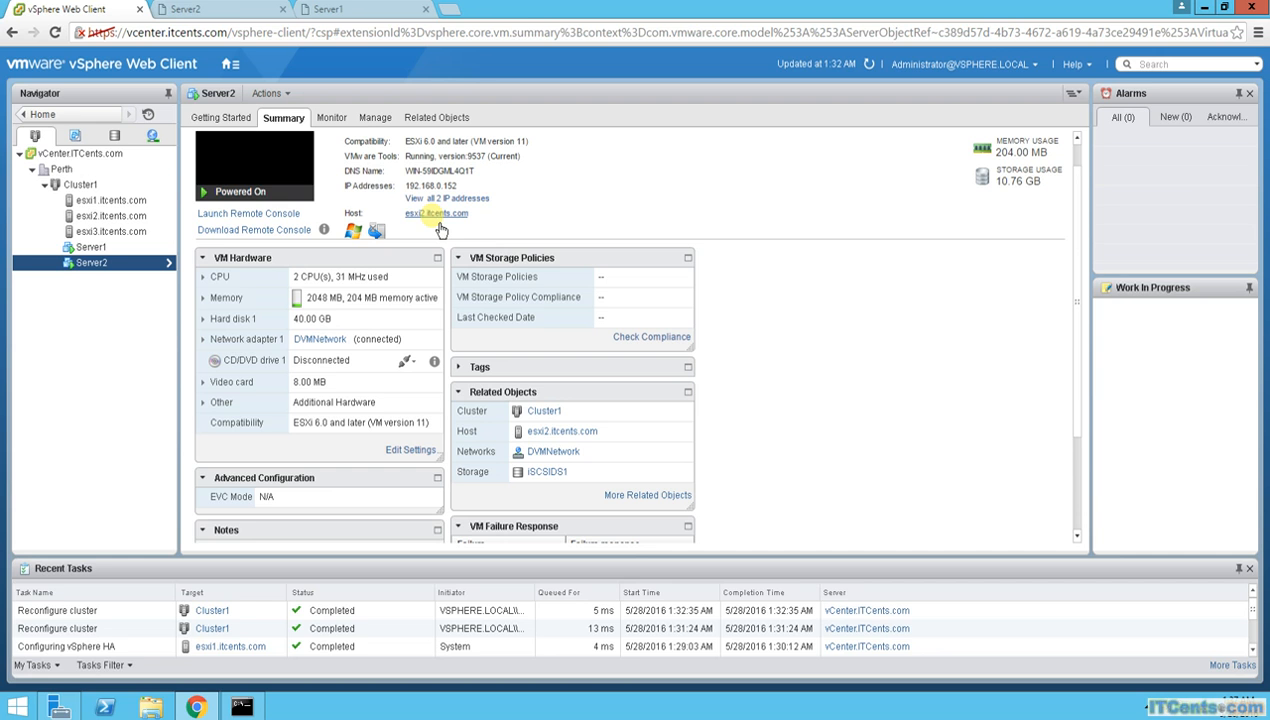
# - In the Server2 console, open the IPv4 properties of Ethernet0 and choose to use a manually specified IP address
pyautogui.click(222, 10)
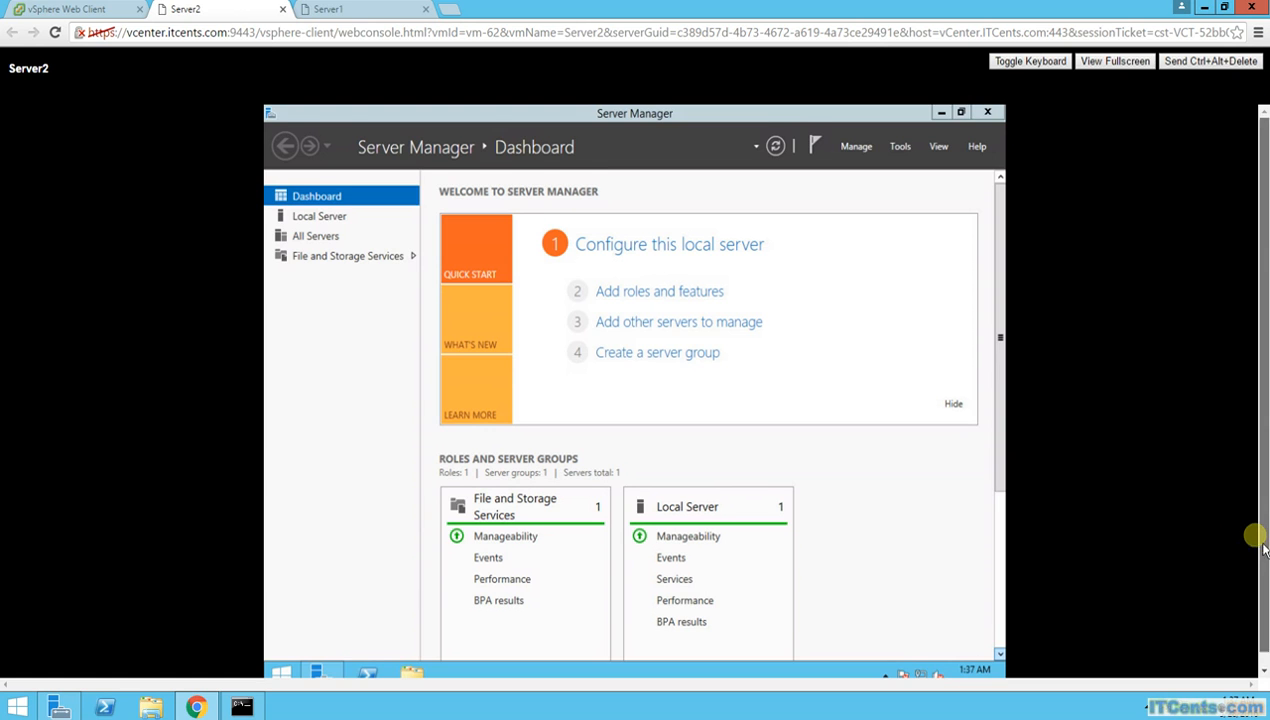
pyautogui.scroll(-1, 1261, 533)
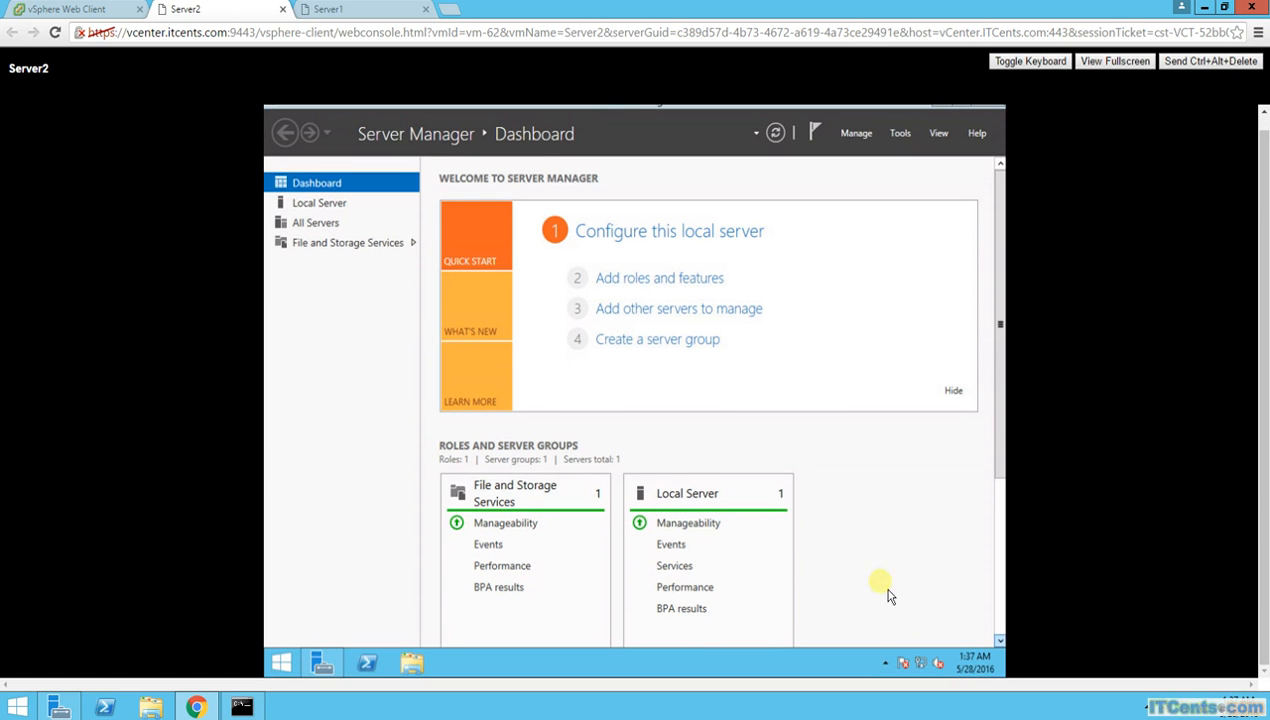
pyautogui.rightClick(925, 668)
pyautogui.click(890, 655)
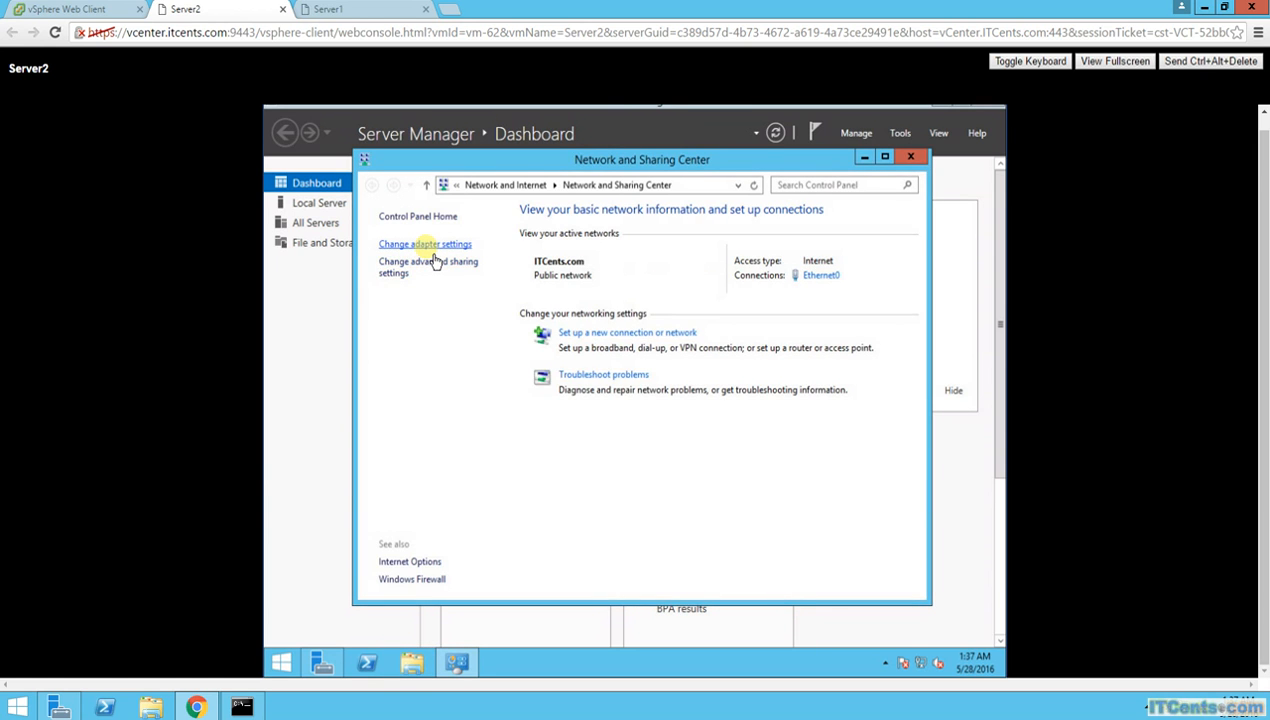
pyautogui.click(433, 252)
pyautogui.rightClick(452, 278)
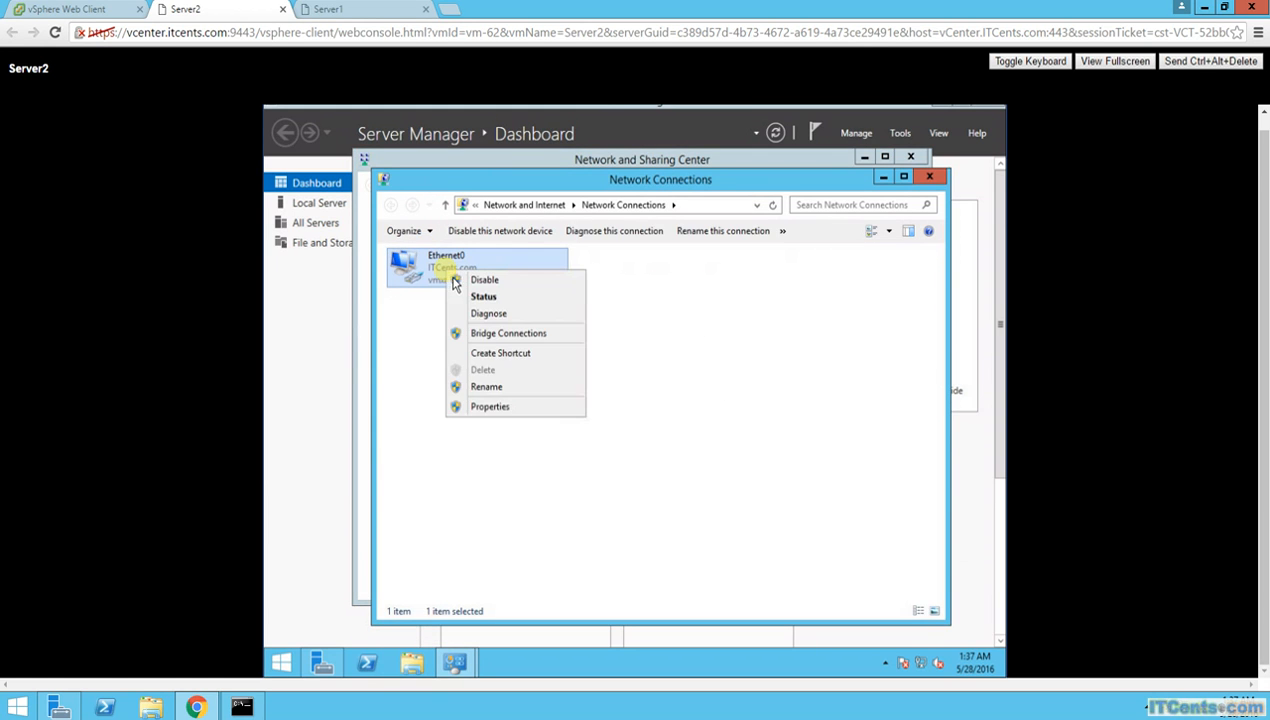
pyautogui.click(505, 408)
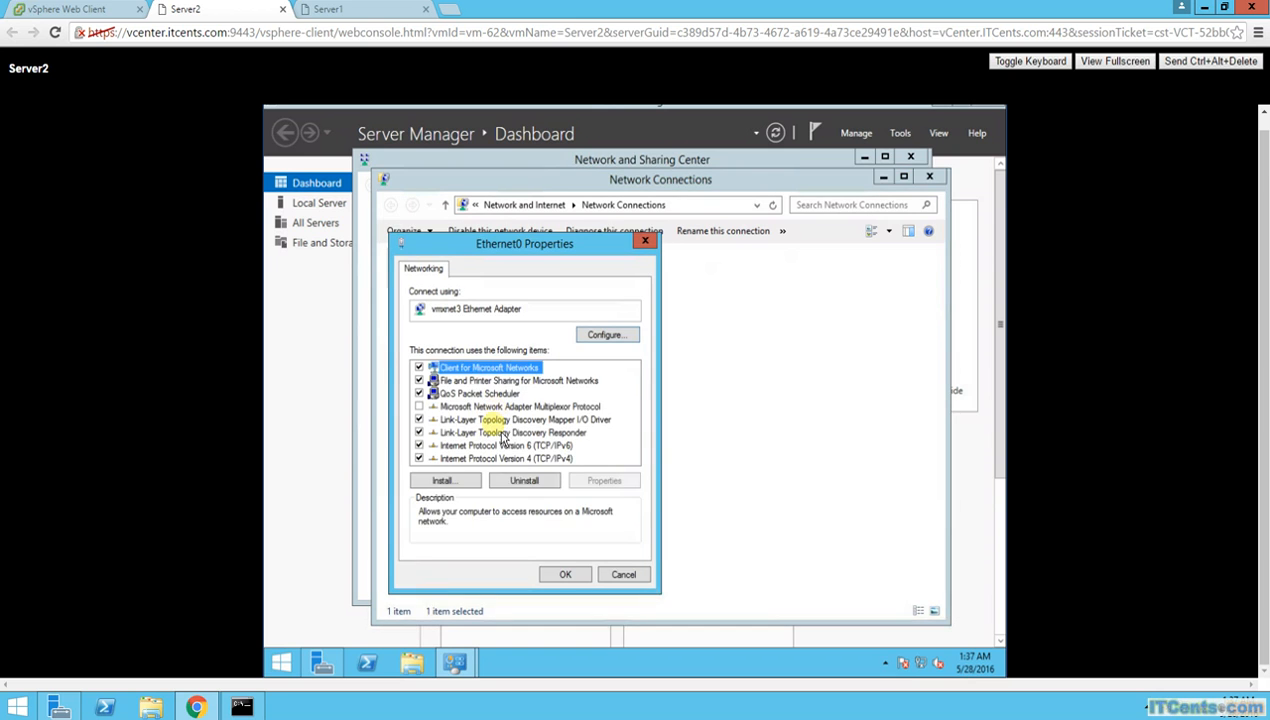
pyautogui.click(556, 459)
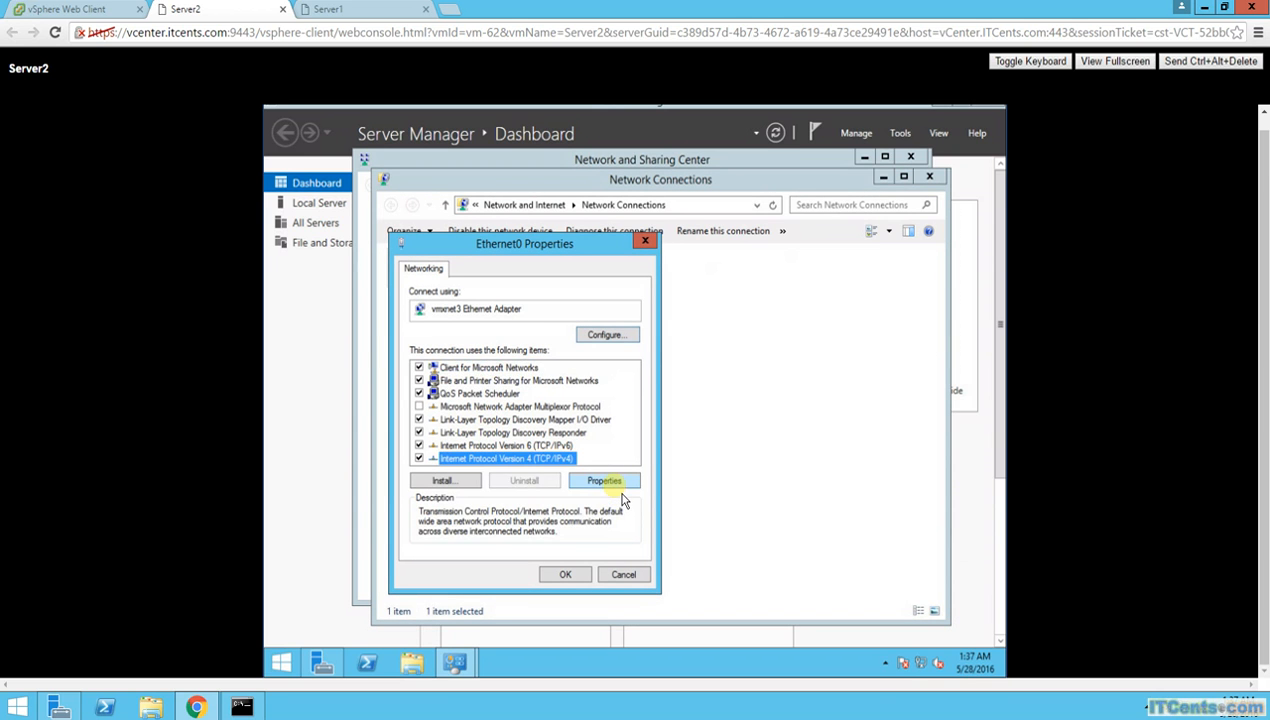
pyautogui.click(608, 482)
pyautogui.click(505, 413)
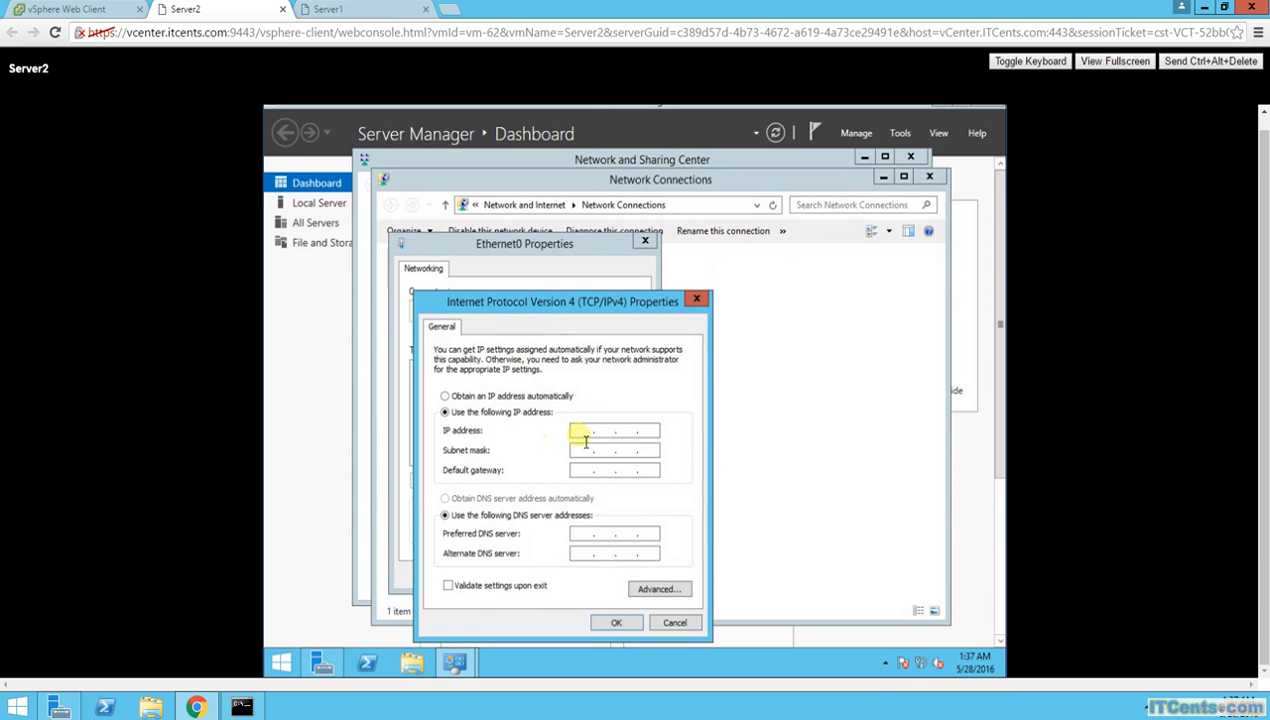
# - Set Server2's IP address to 192.168.0.152, checking it against the address in its vSphere summary
pyautogui.click(586, 429)
pyautogui.write('192 . 168 . 0 . 162')
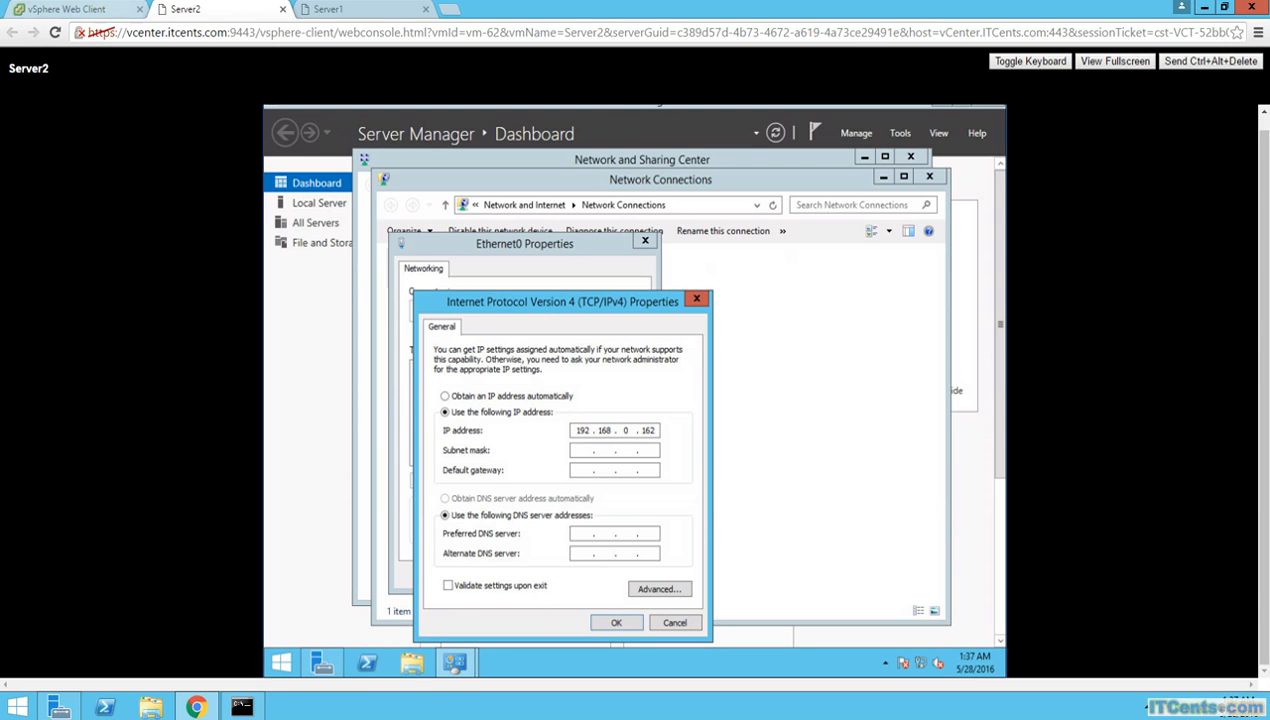
pyautogui.click(74, 12)
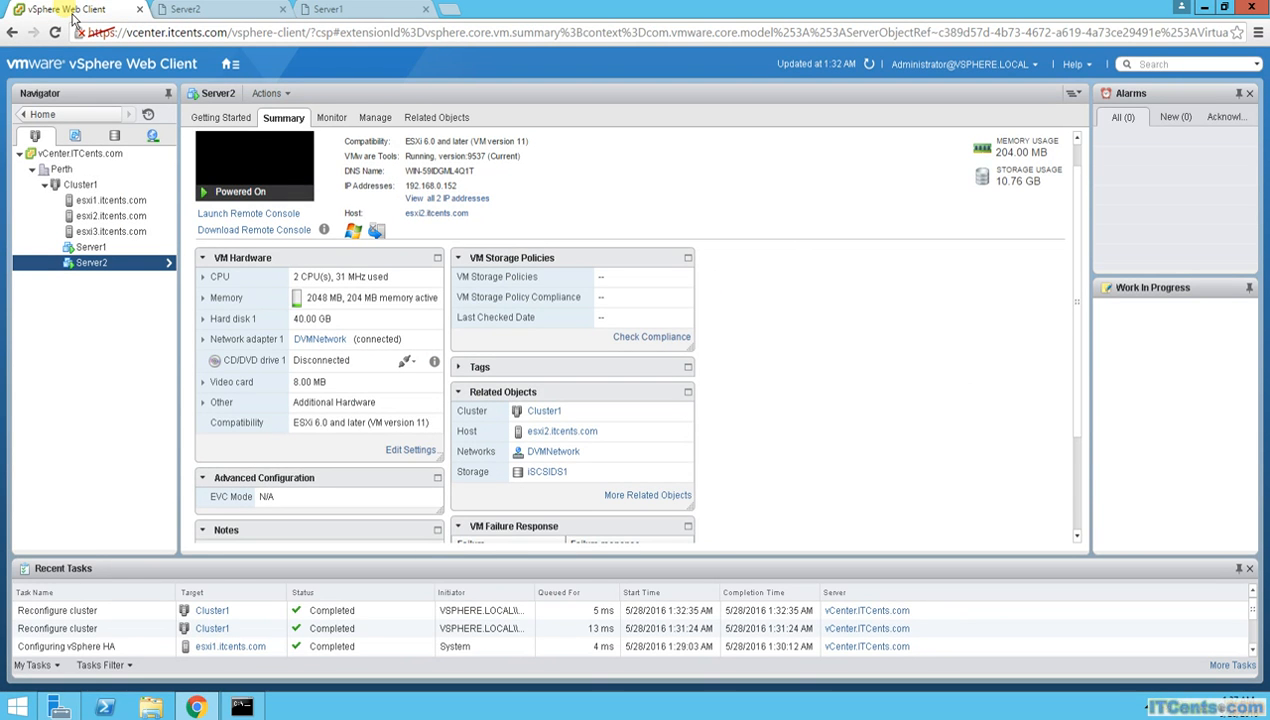
pyautogui.click(228, 12)
pyautogui.write('1')
pyautogui.write('52')
pyautogui.press('BackSpace')
pyautogui.press('BackSpace')
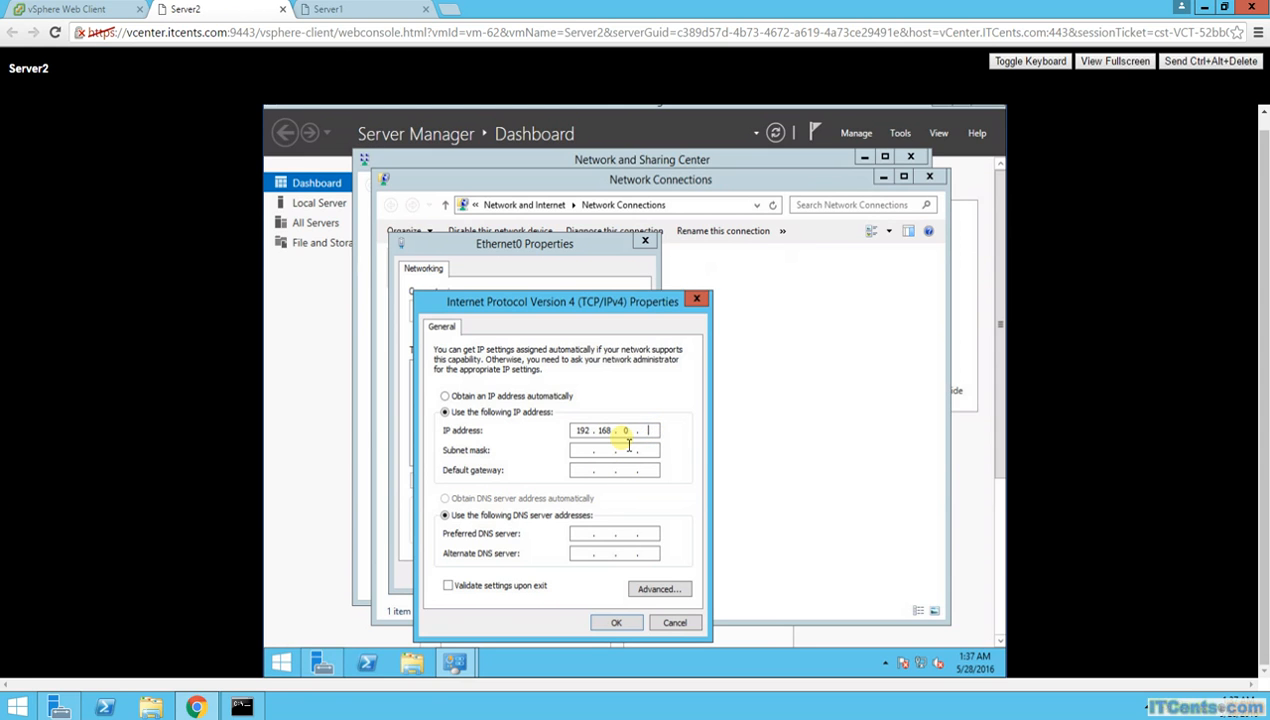
pyautogui.write('152')
# - Set subnet mask 255.255.255.0, default gateway 192.168.0.1 and preferred DNS server 192.168.0.200, and apply the Ethernet0 settings
pyautogui.click(589, 456)
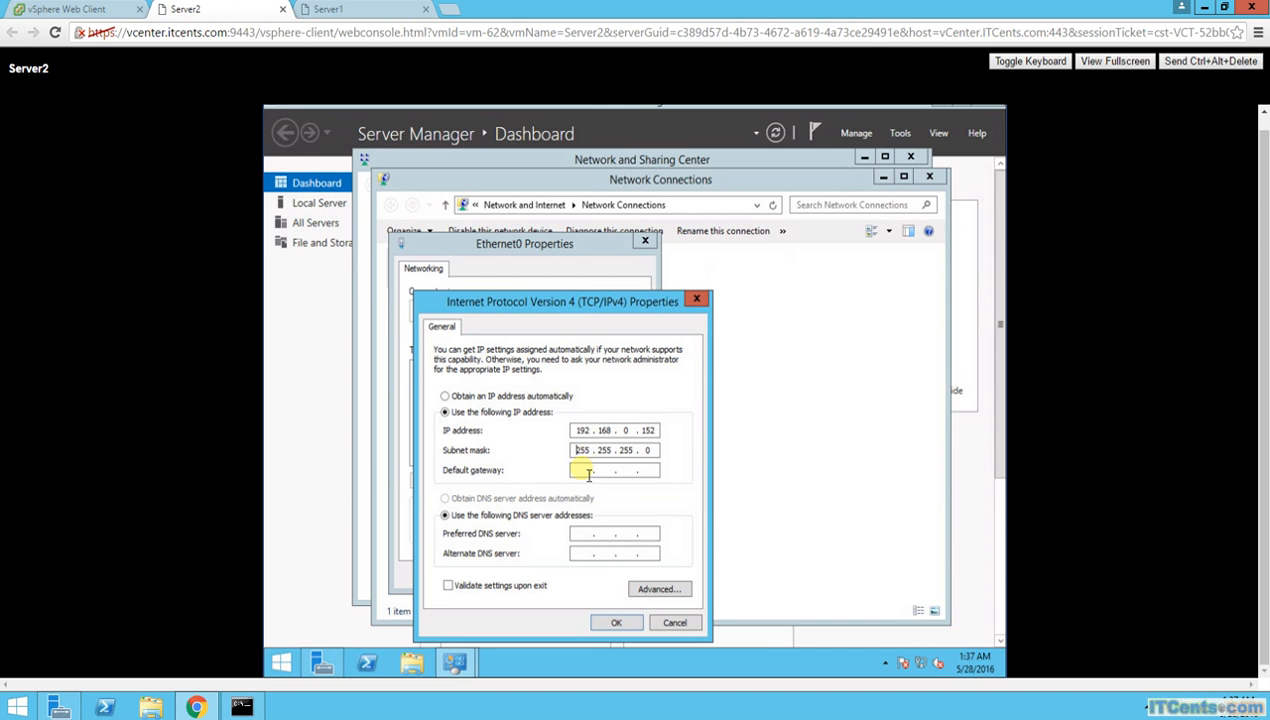
pyautogui.press('Tab')
pyautogui.write('192 . 168 . 0 . 1')
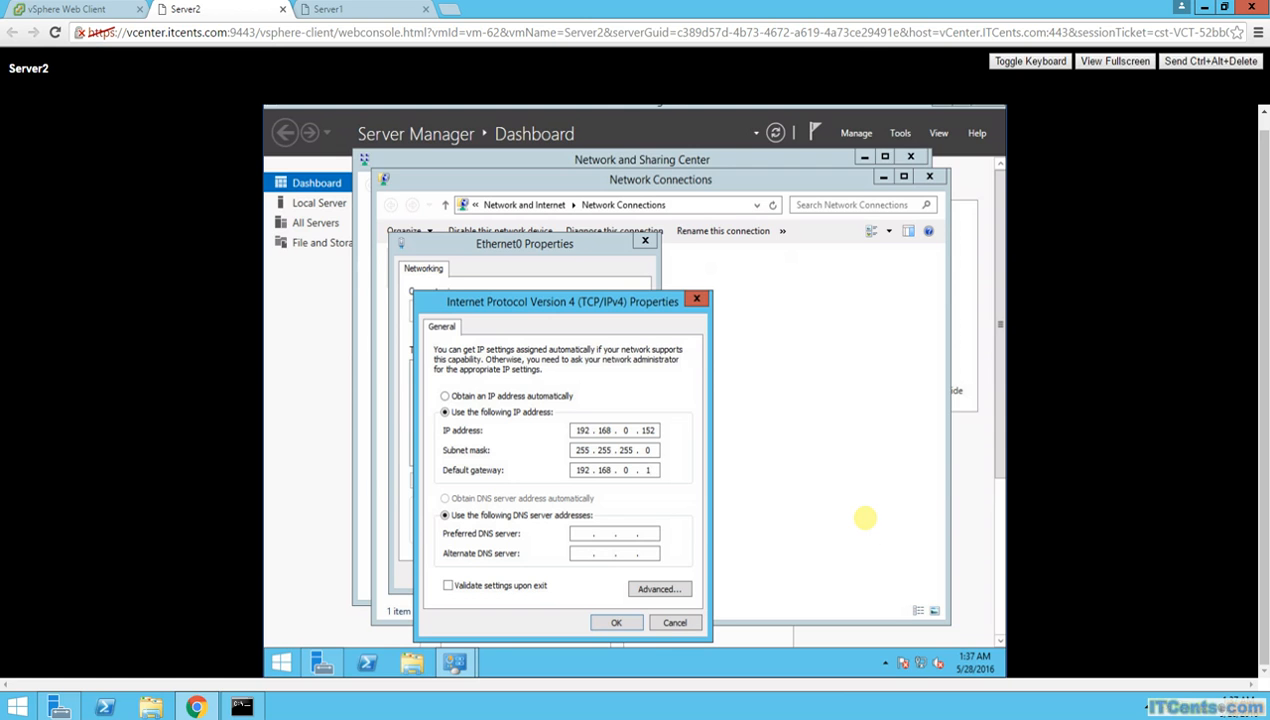
pyautogui.press('Tab')
pyautogui.press('Tab')
pyautogui.write('192.168.0.200')
pyautogui.click(626, 623)
pyautogui.click(565, 576)
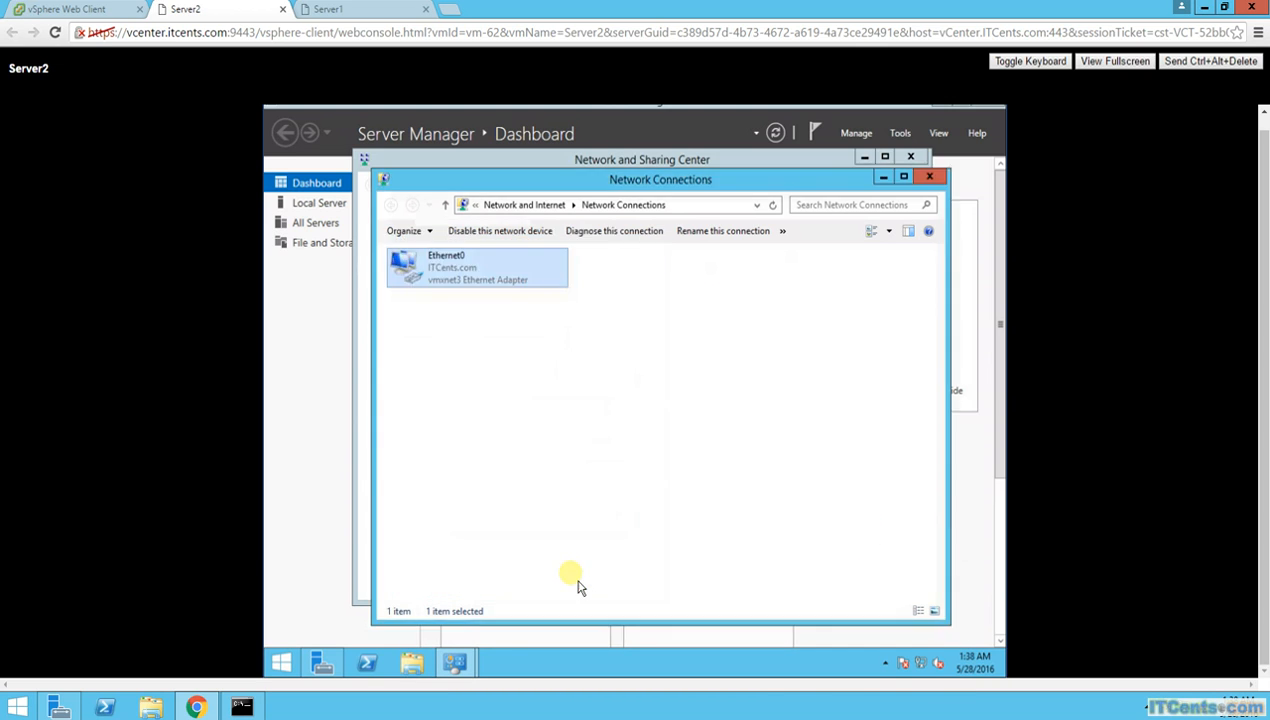
# - Check the continuous ping to 192.168.0.152 and close Server2's network configuration windows
pyautogui.click(944, 376)
pyautogui.click(241, 707)
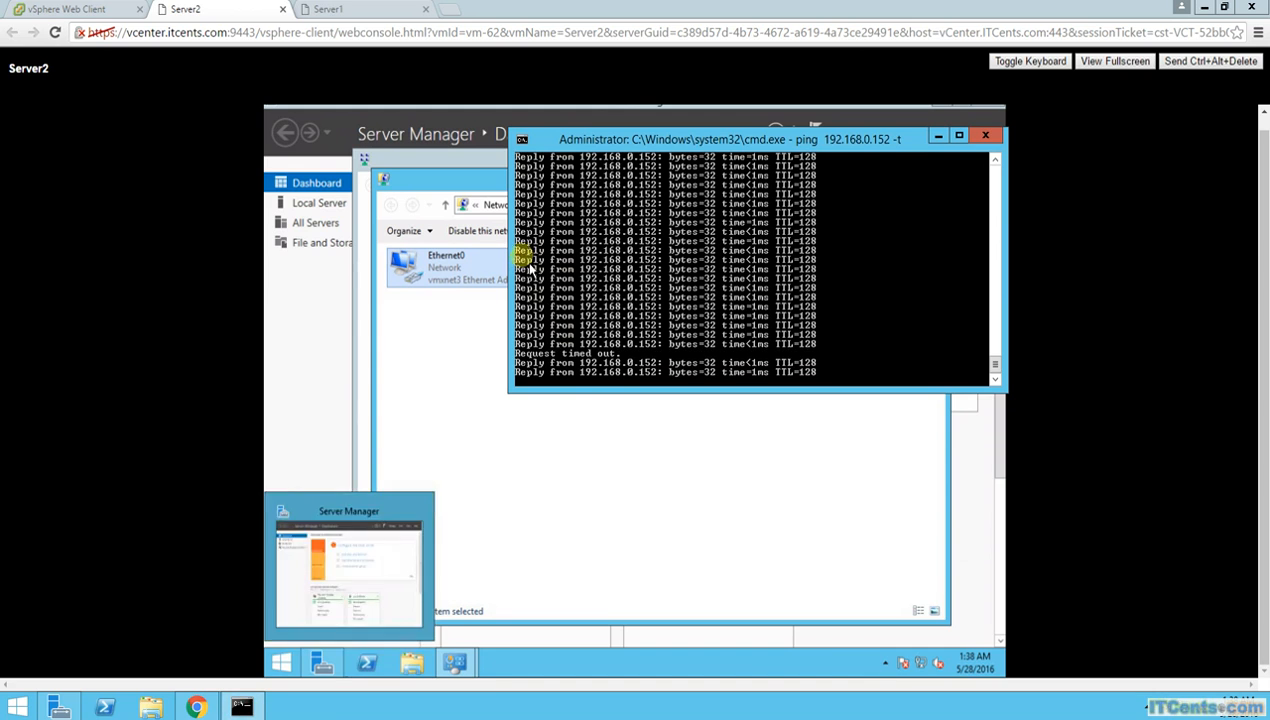
pyautogui.click(487, 510)
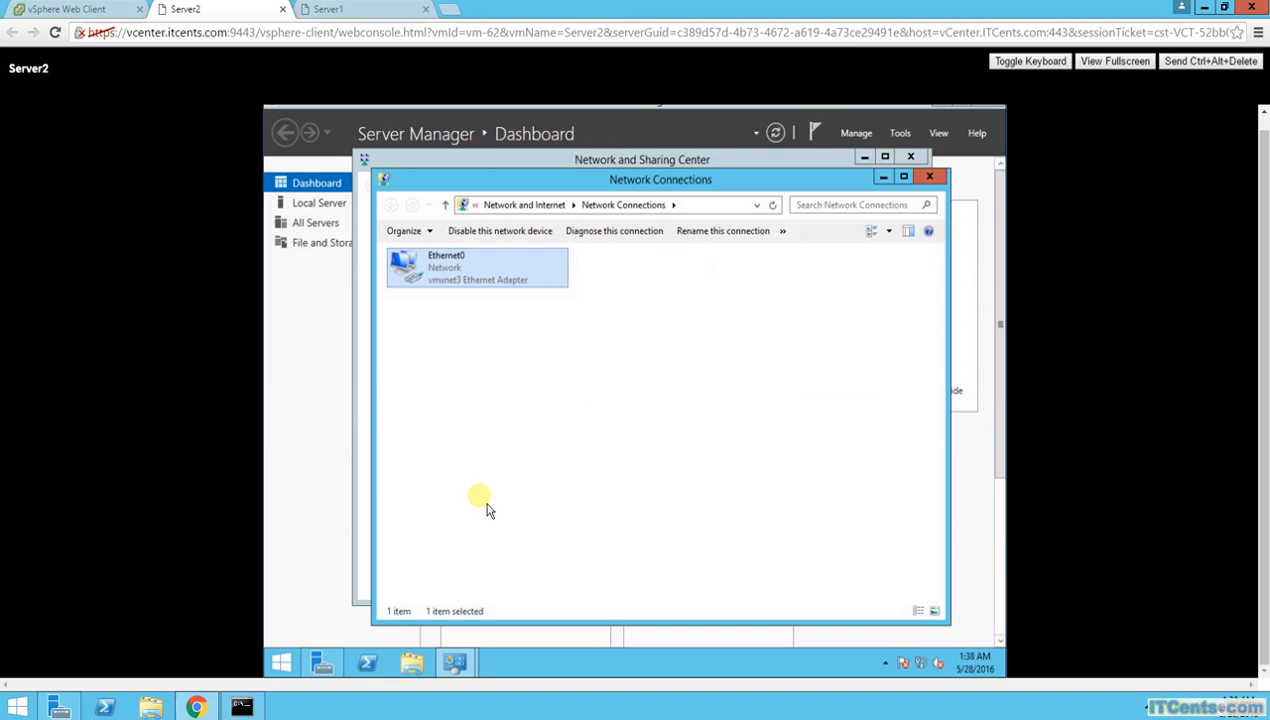
pyautogui.click(929, 178)
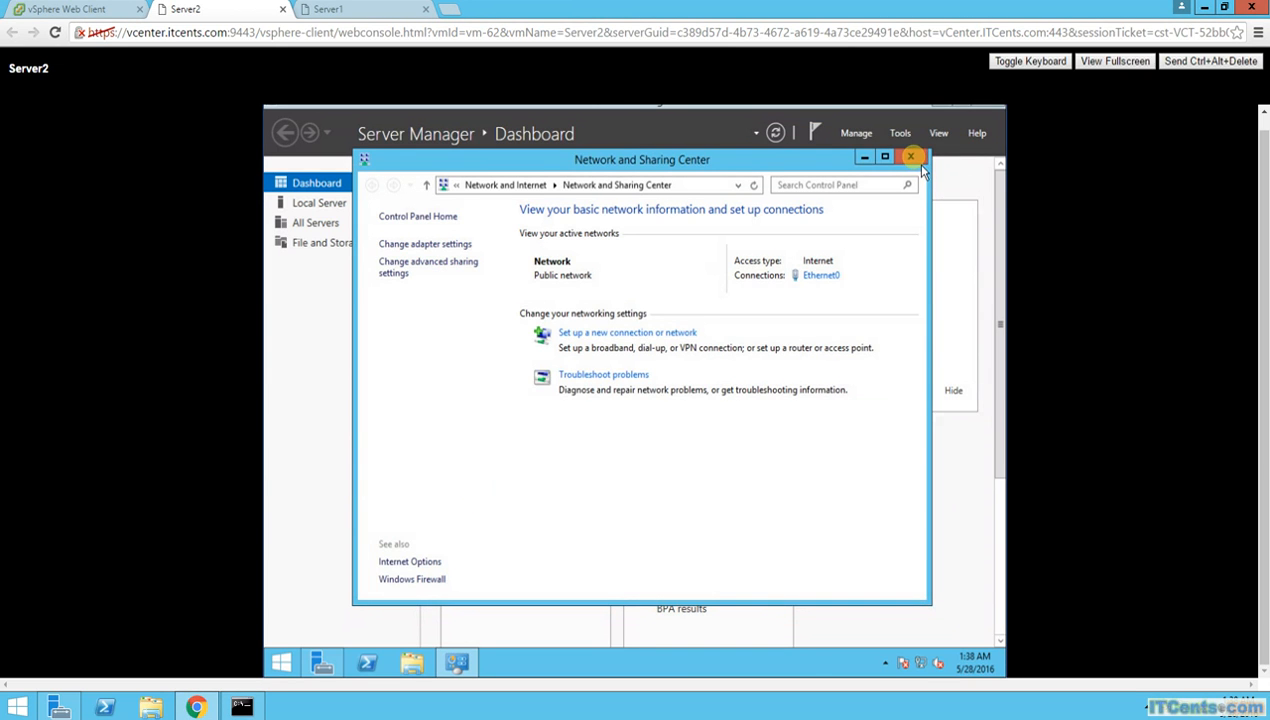
pyautogui.click(910, 157)
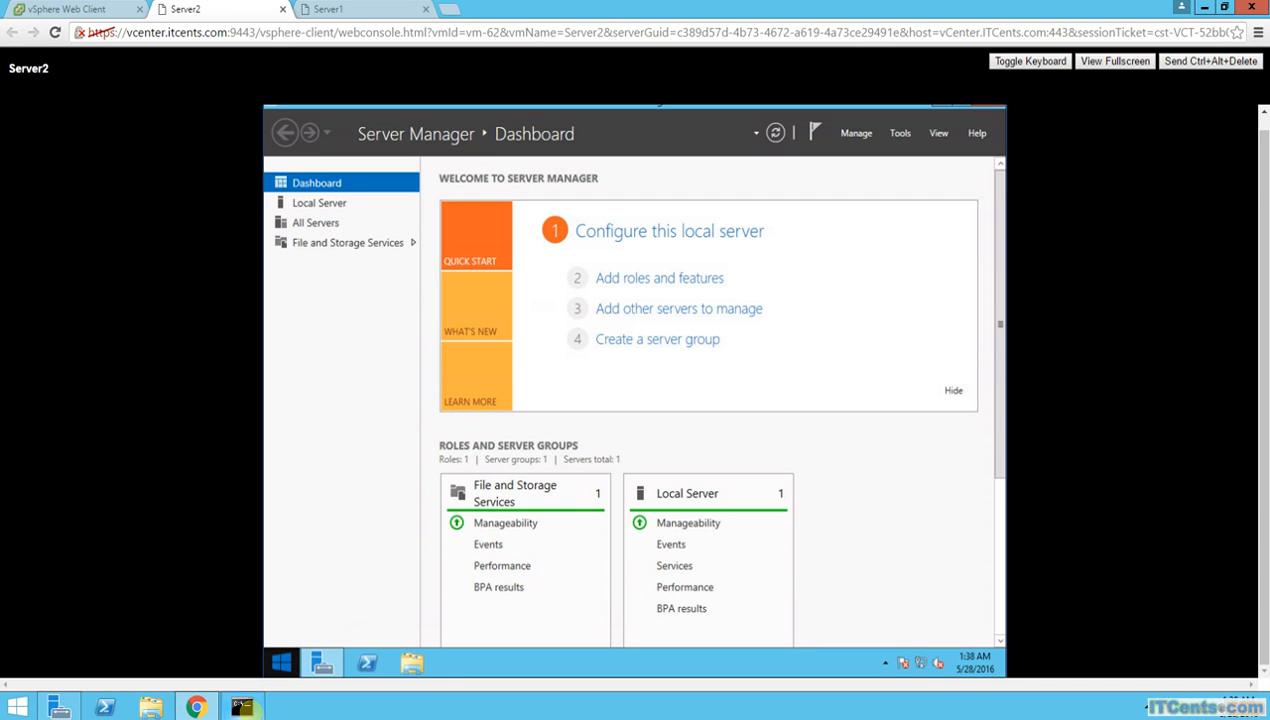
pyautogui.click(250, 708)
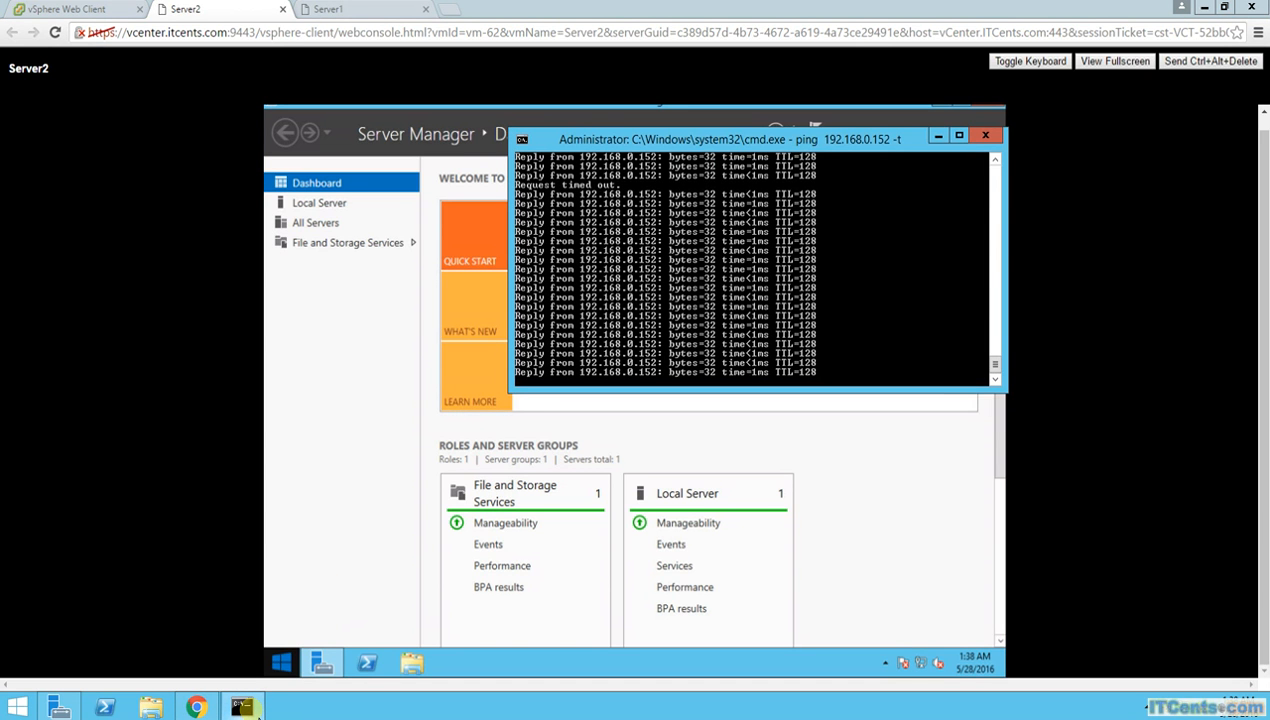
# - Check Server2's current host in its vSphere summary and look at the running ping window
pyautogui.click(100, 9)
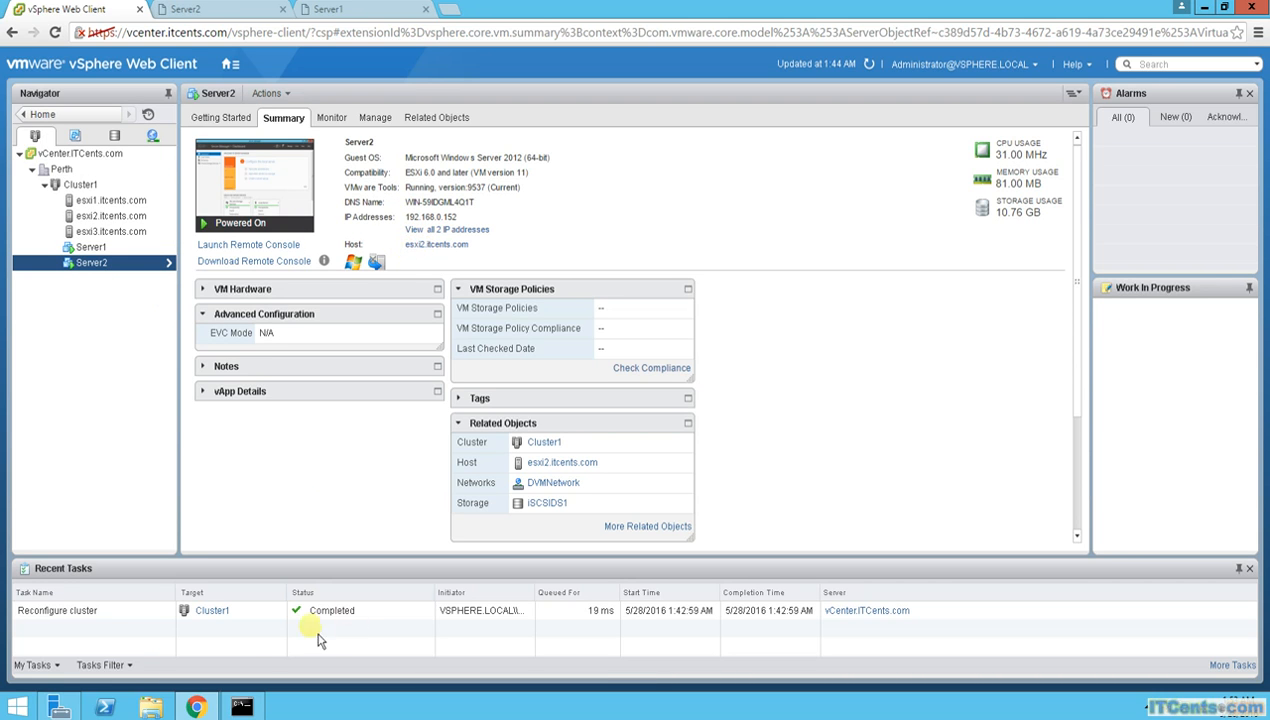
pyautogui.click(262, 710)
pyautogui.click(258, 710)
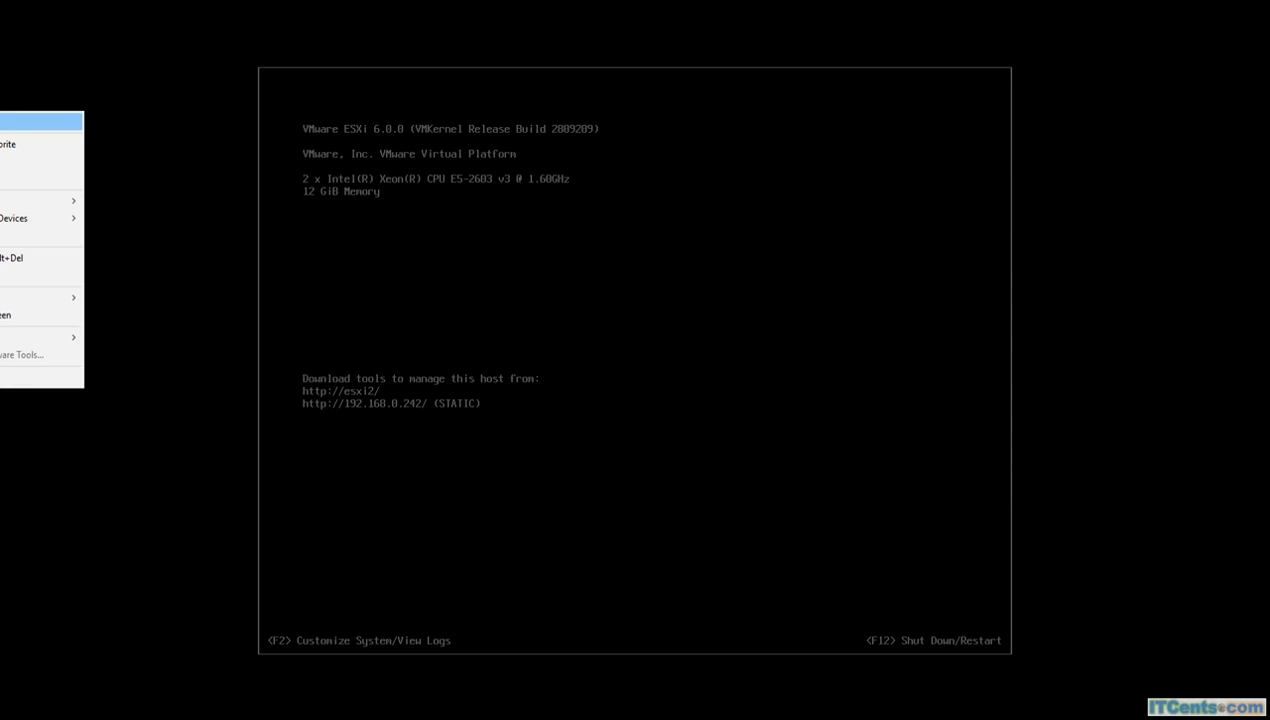
# - Switch to the ESXi2 virtual machine in VMware Workstation and power it off to simulate a host failure
pyautogui.moveTo(8, 222)
pyautogui.moveTo(25, 201)
pyautogui.click(136, 291)
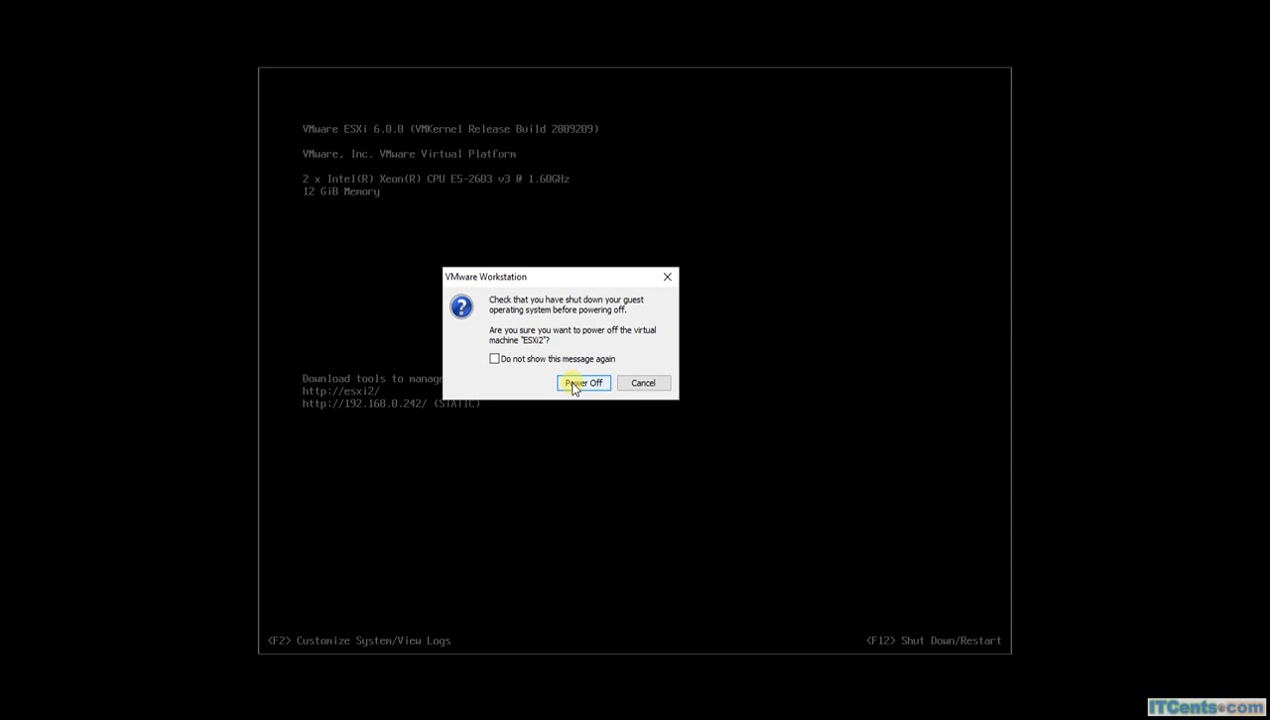
pyautogui.click(574, 387)
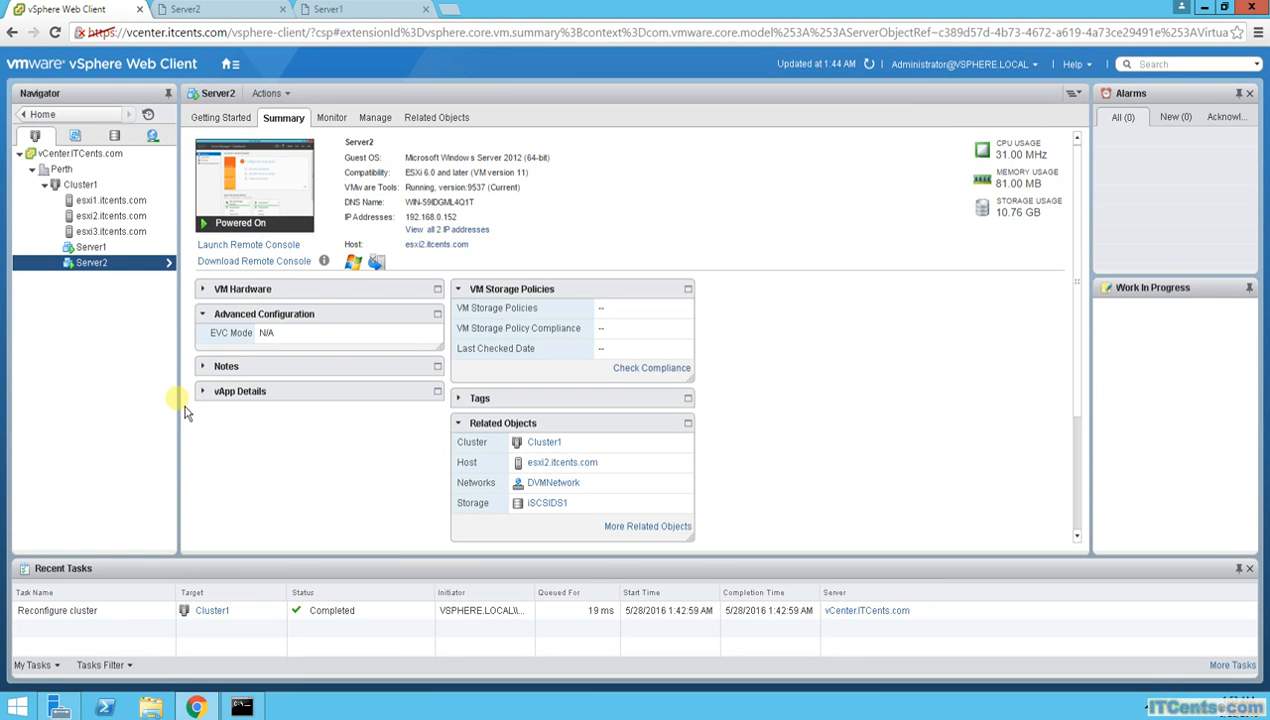
# - Refresh Server2's vSphere summary, check the ping to 192.168.0.152, and close Server2's old web console tab
pyautogui.click(871, 68)
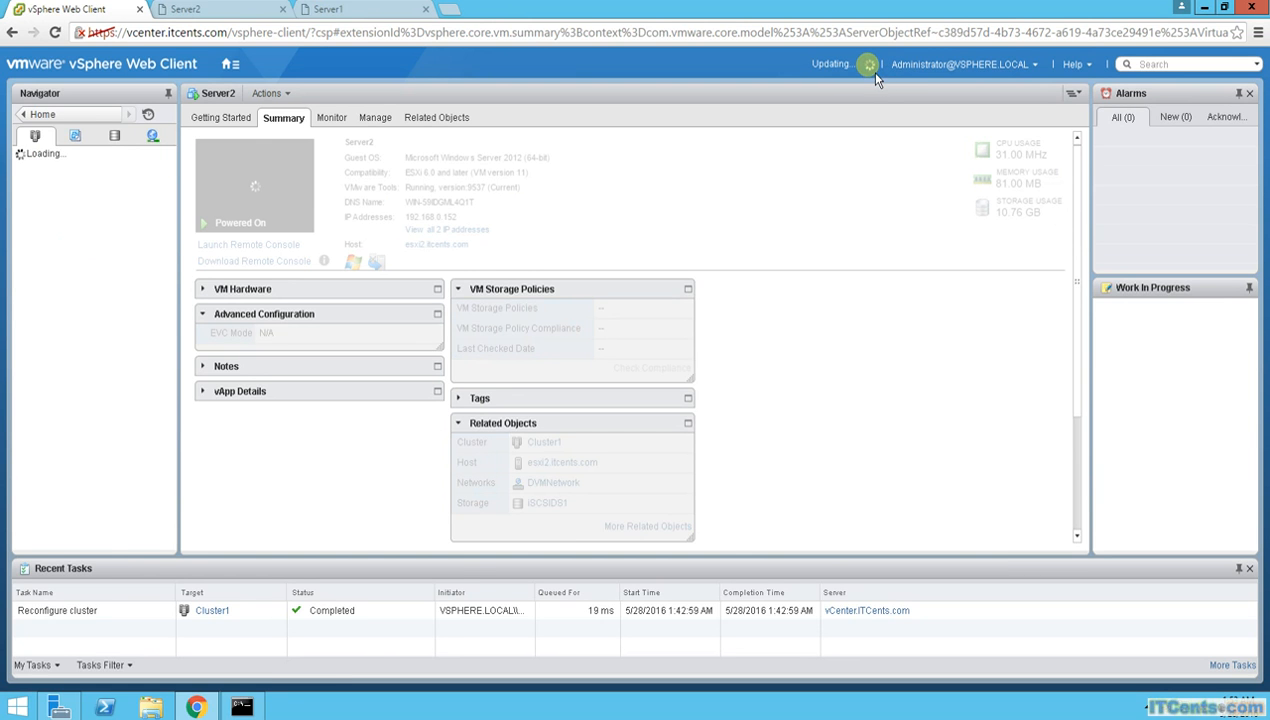
pyautogui.click(243, 707)
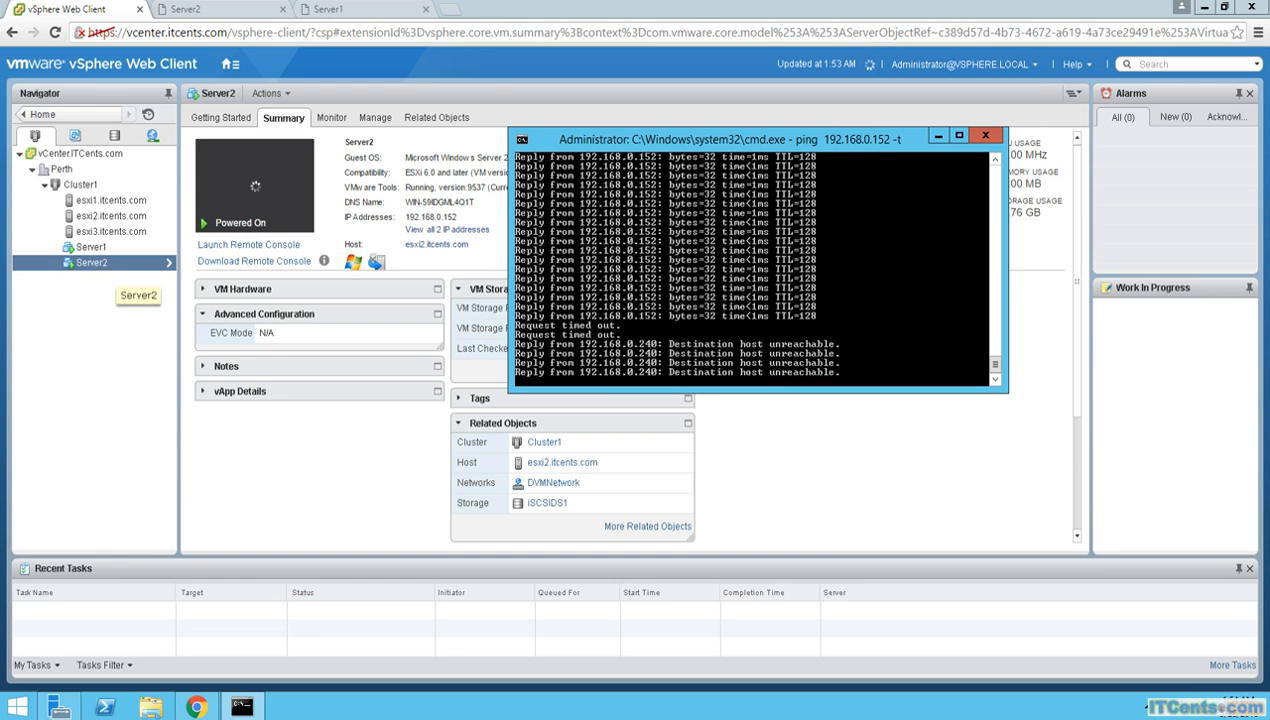
pyautogui.click(220, 12)
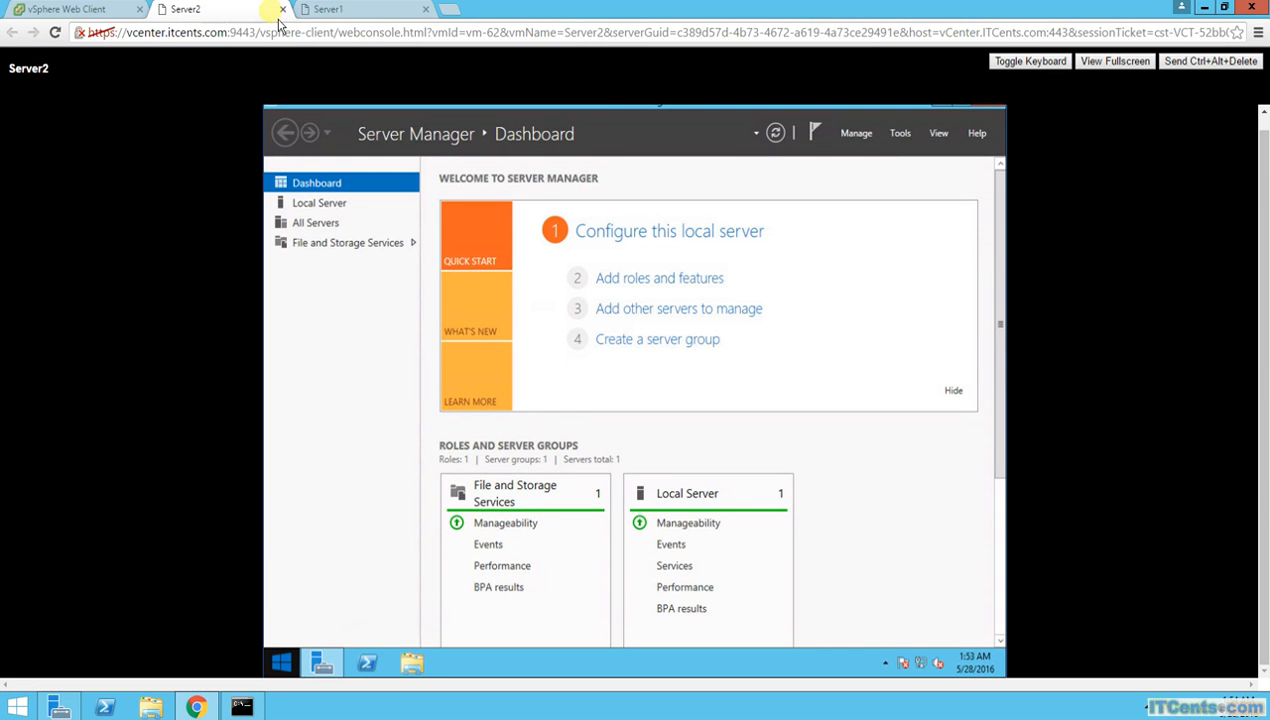
pyautogui.click(115, 12)
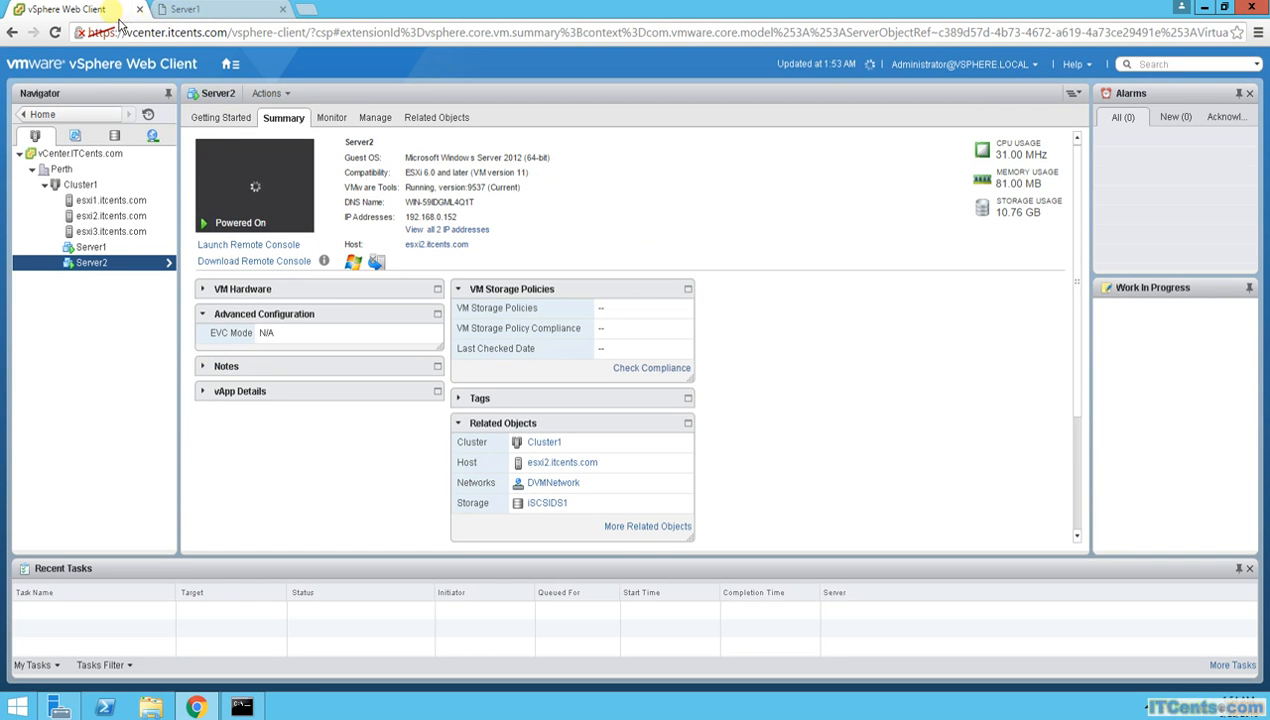
# - Monitor the continuous ping to 192.168.0.152 and refresh the vSphere view to check Server2's host during the HA failover
pyautogui.click(262, 709)
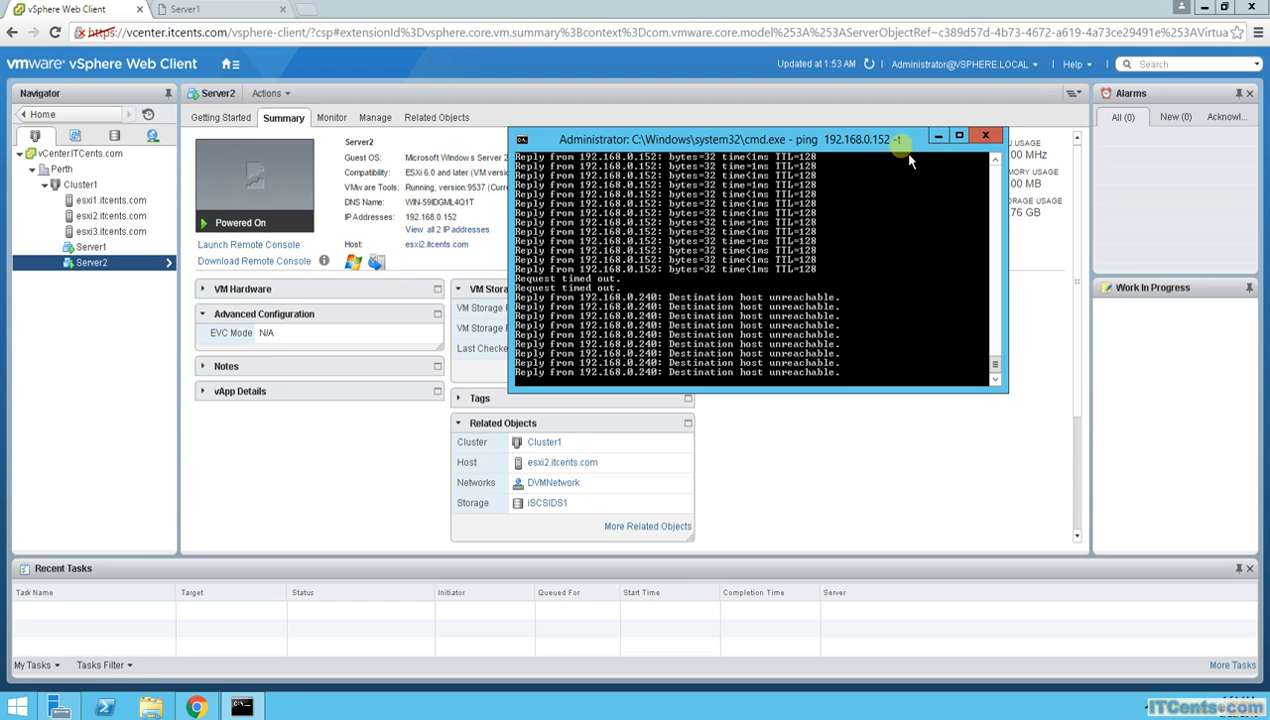
pyautogui.moveTo(747, 145); pyautogui.dragTo(831, 156)
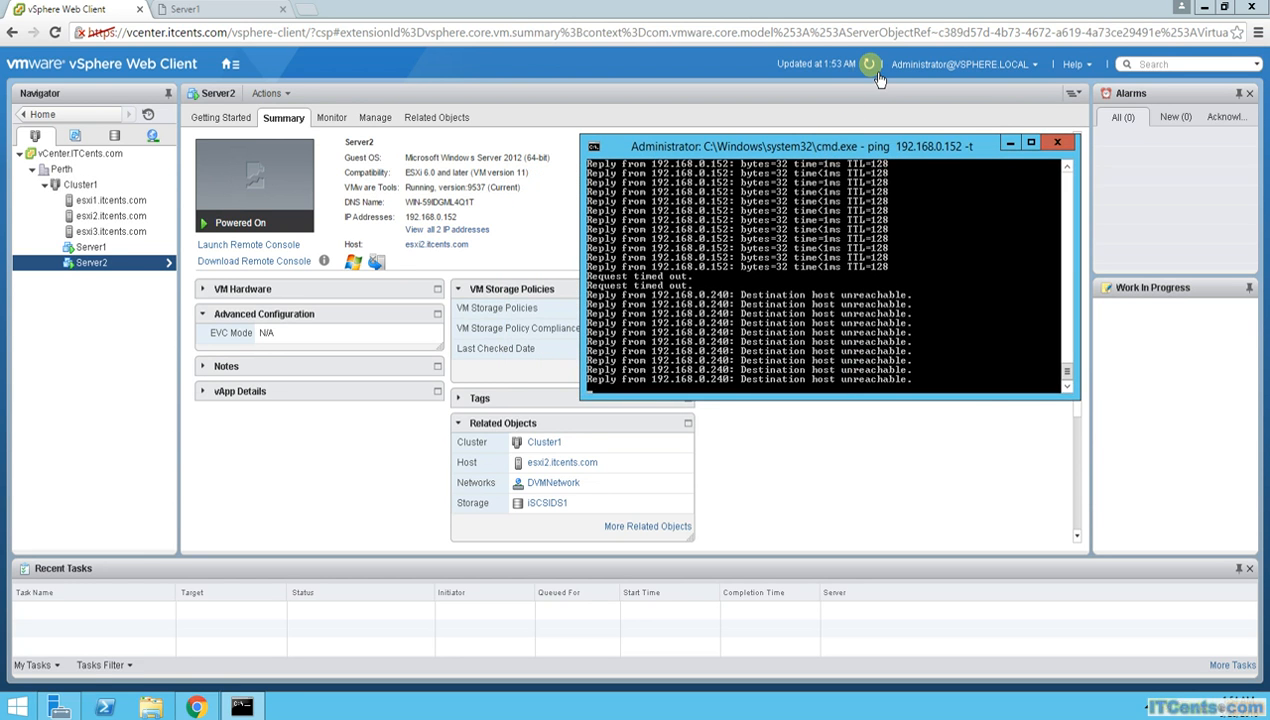
pyautogui.click(870, 65)
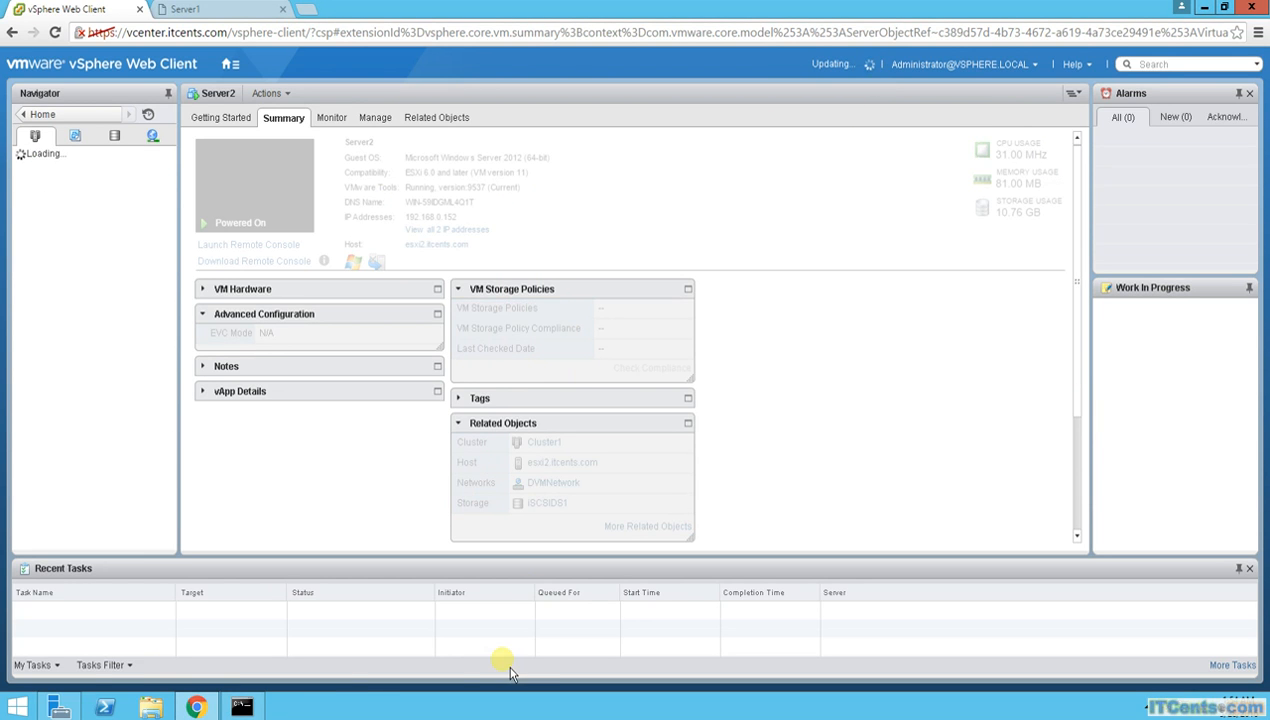
pyautogui.moveTo(247, 714)
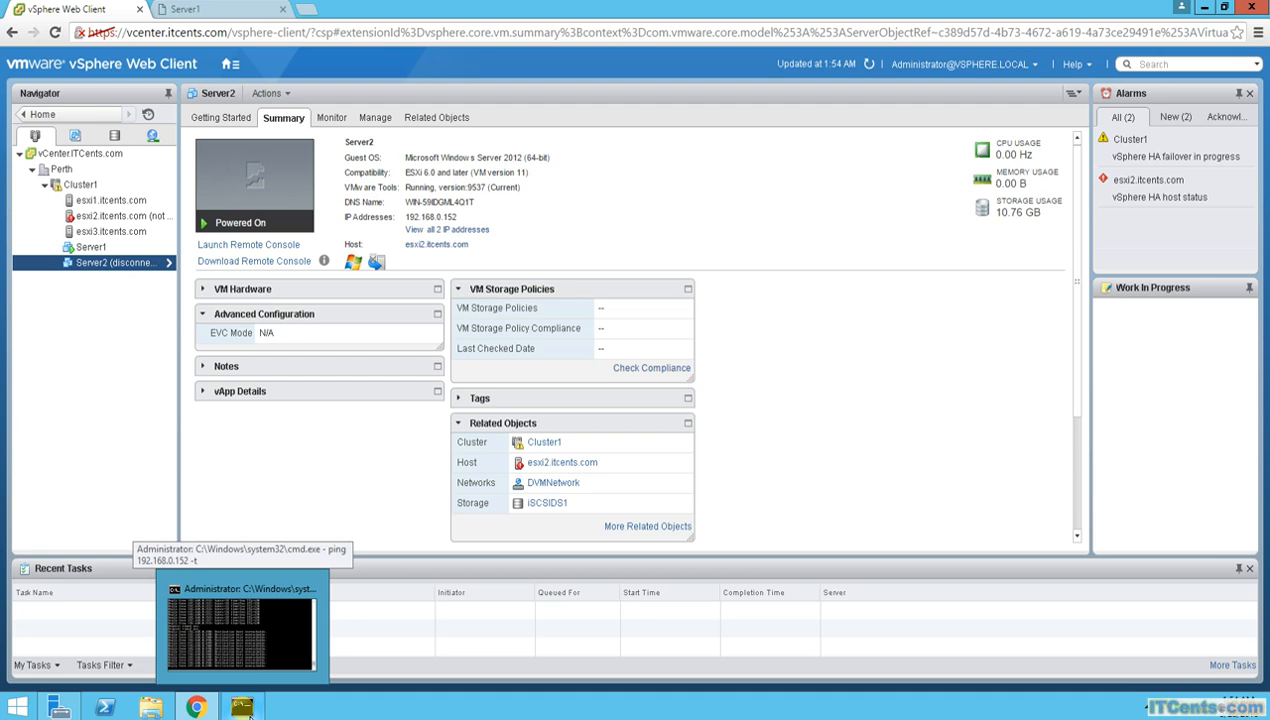
pyautogui.click(249, 635)
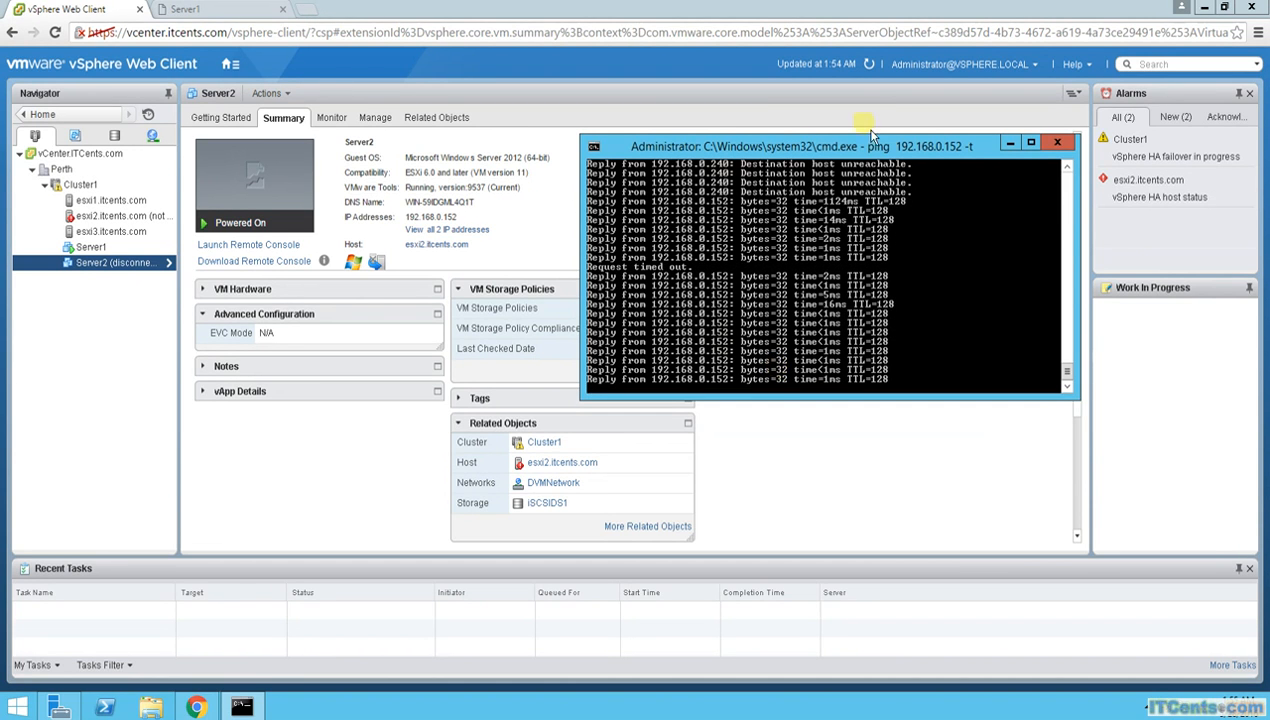
pyautogui.click(869, 64)
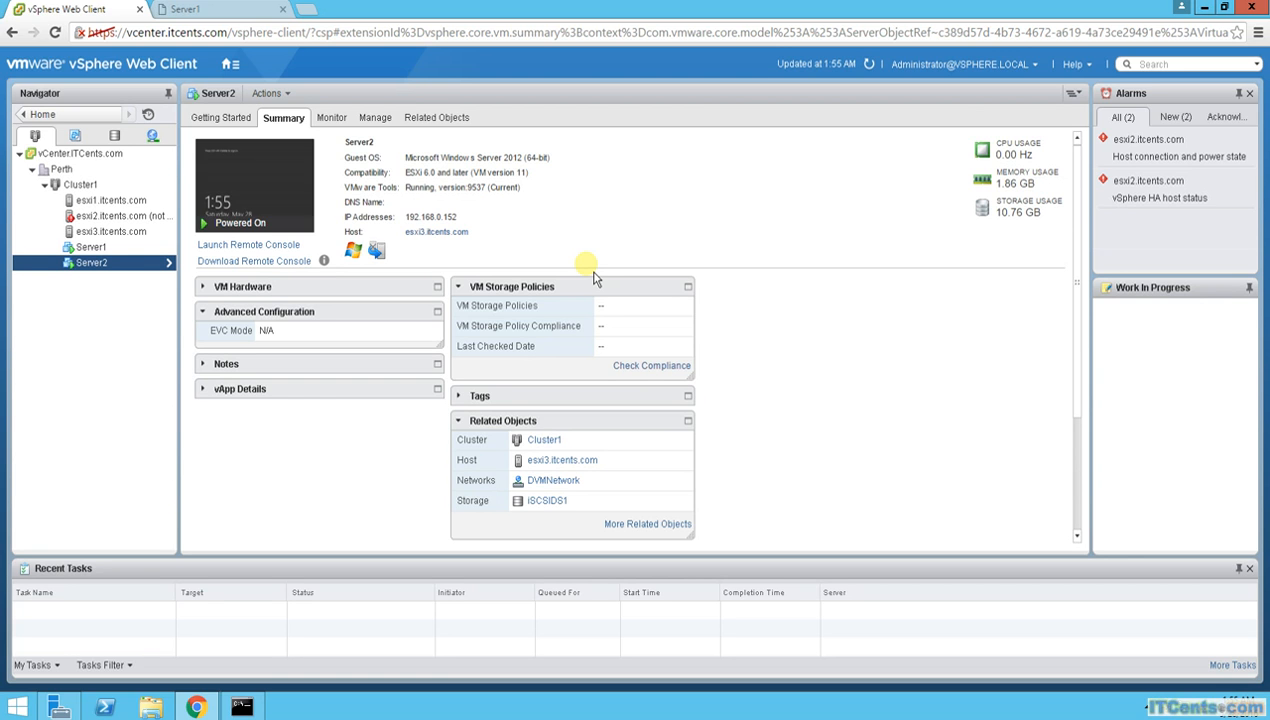
# - Inspect Server2 in its remote console alongside the running ping, close the console, and return to the vSphere summary
pyautogui.rightClick(108, 266)
pyautogui.click(529, 215)
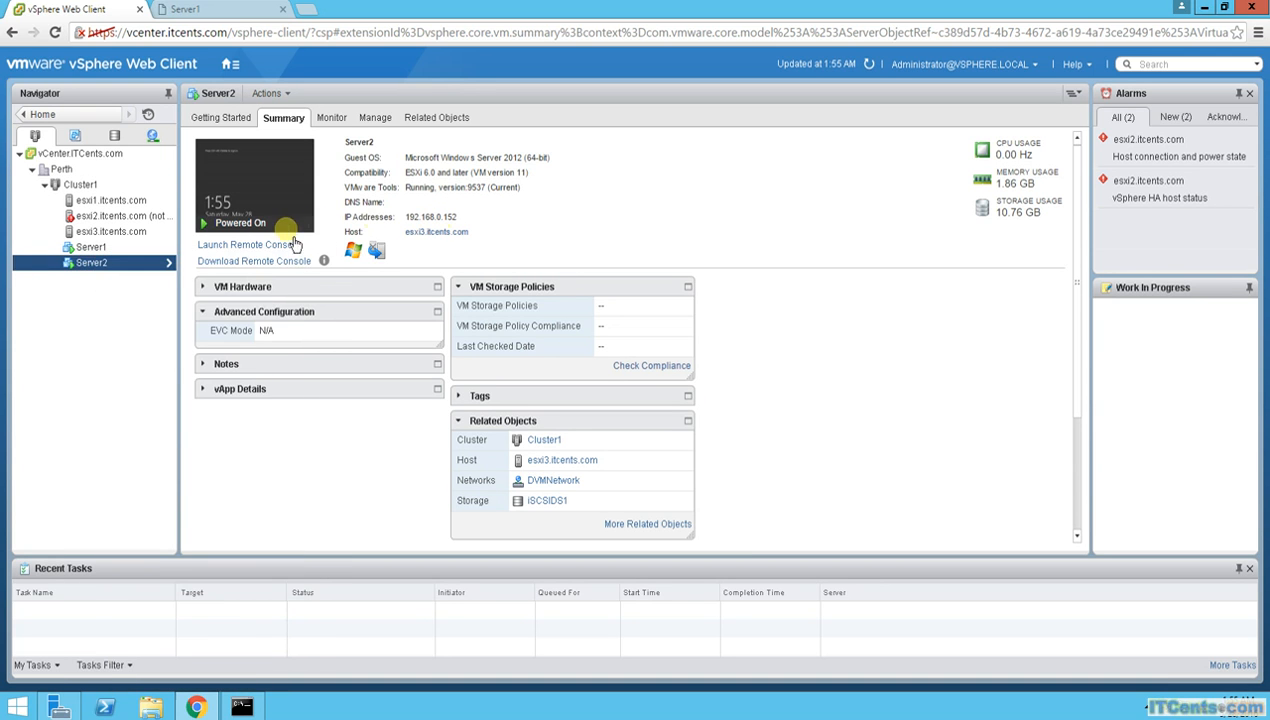
pyautogui.click(270, 245)
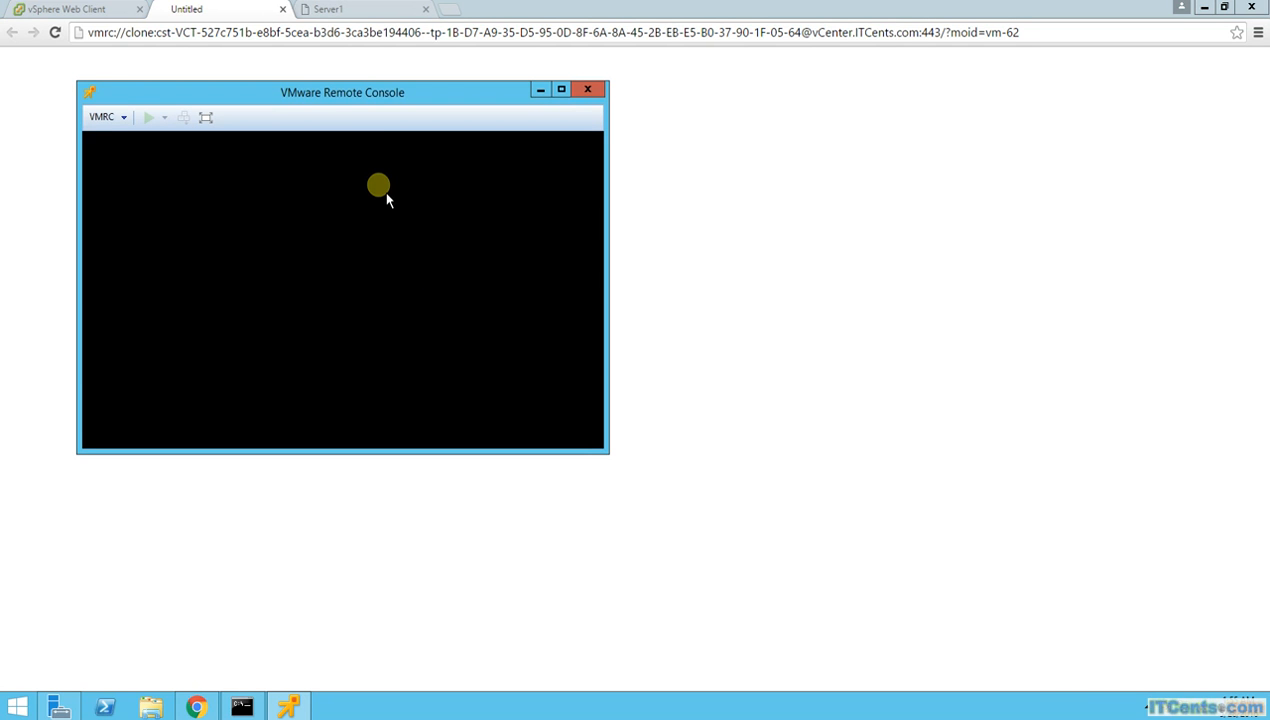
pyautogui.moveTo(368, 93); pyautogui.dragTo(428, 91)
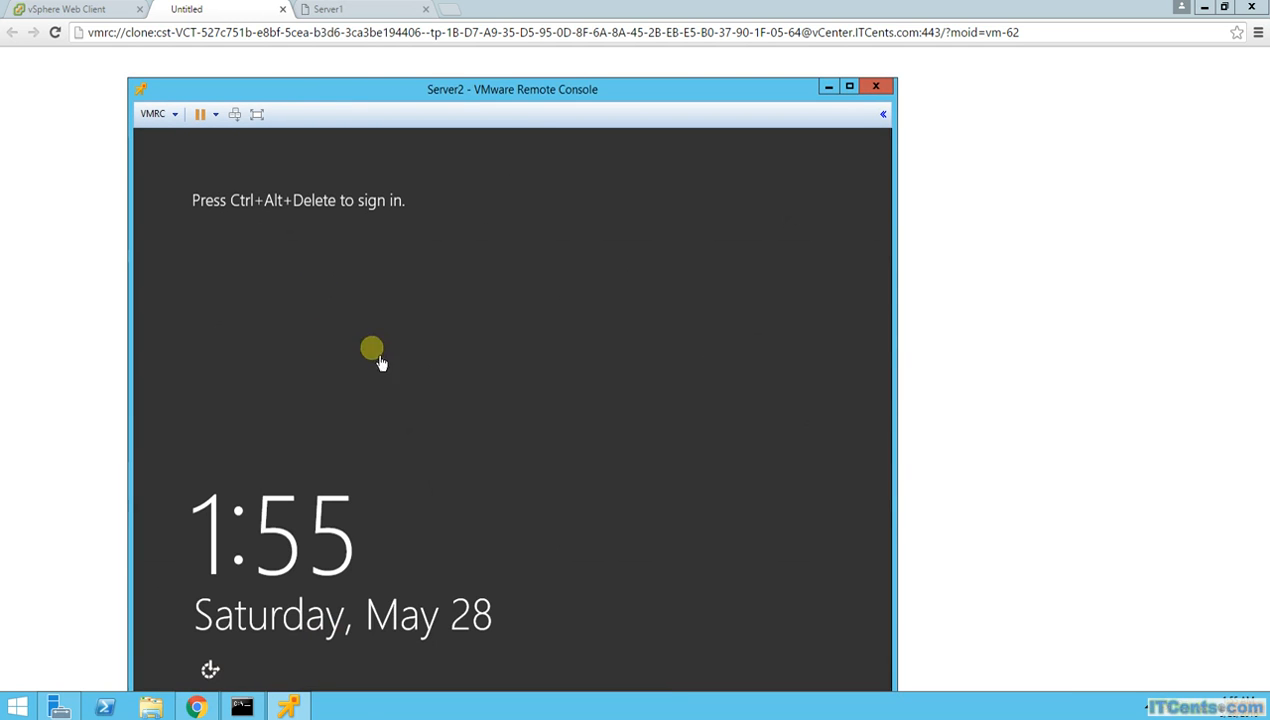
pyautogui.click(242, 707)
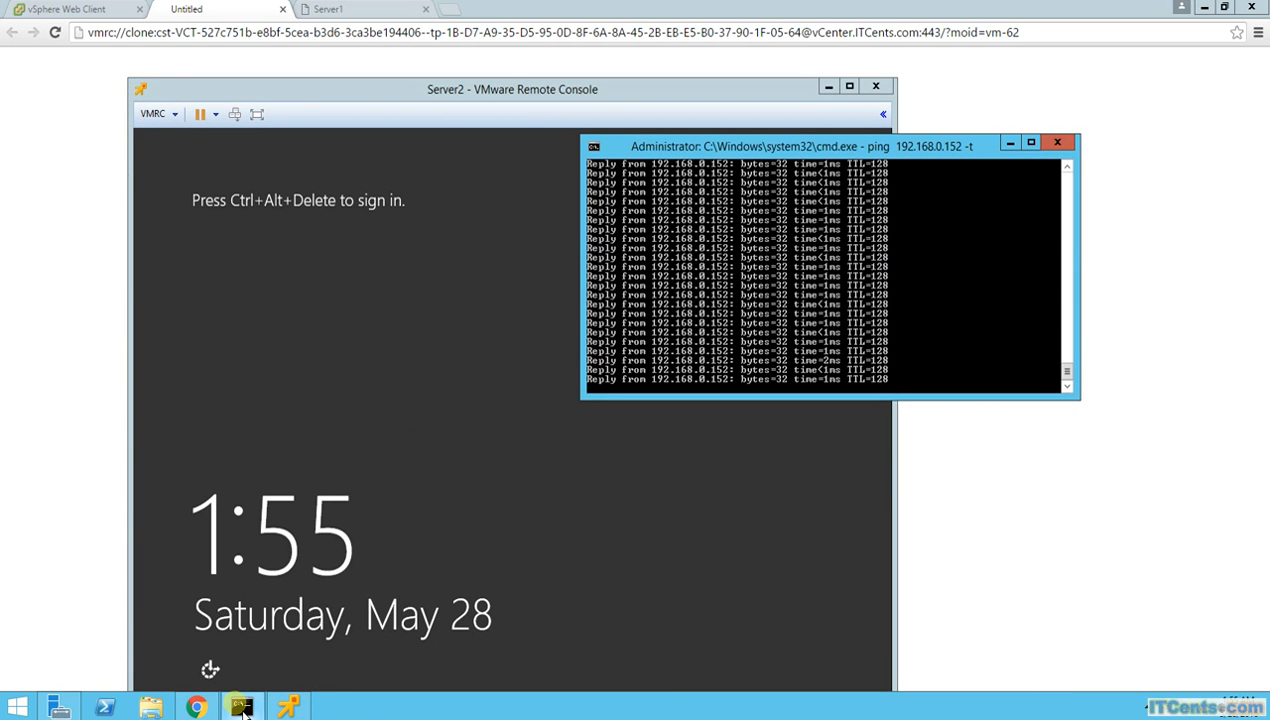
pyautogui.click(883, 100)
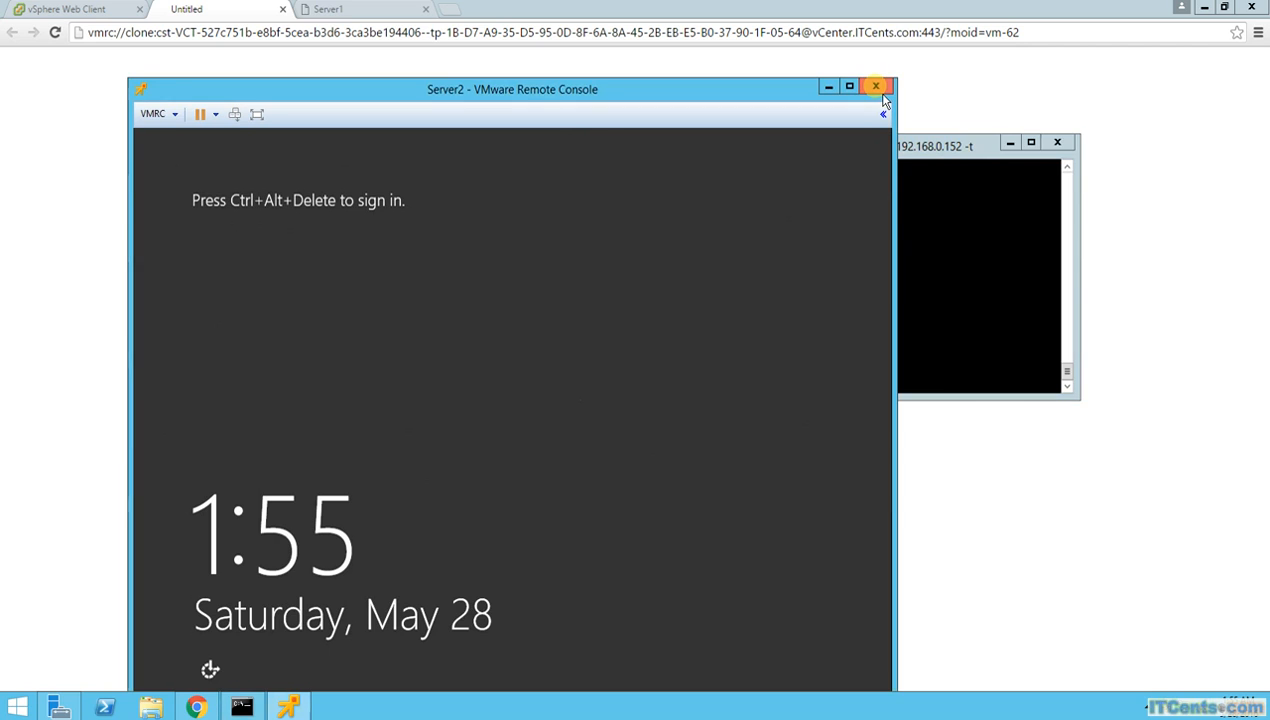
pyautogui.click(877, 89)
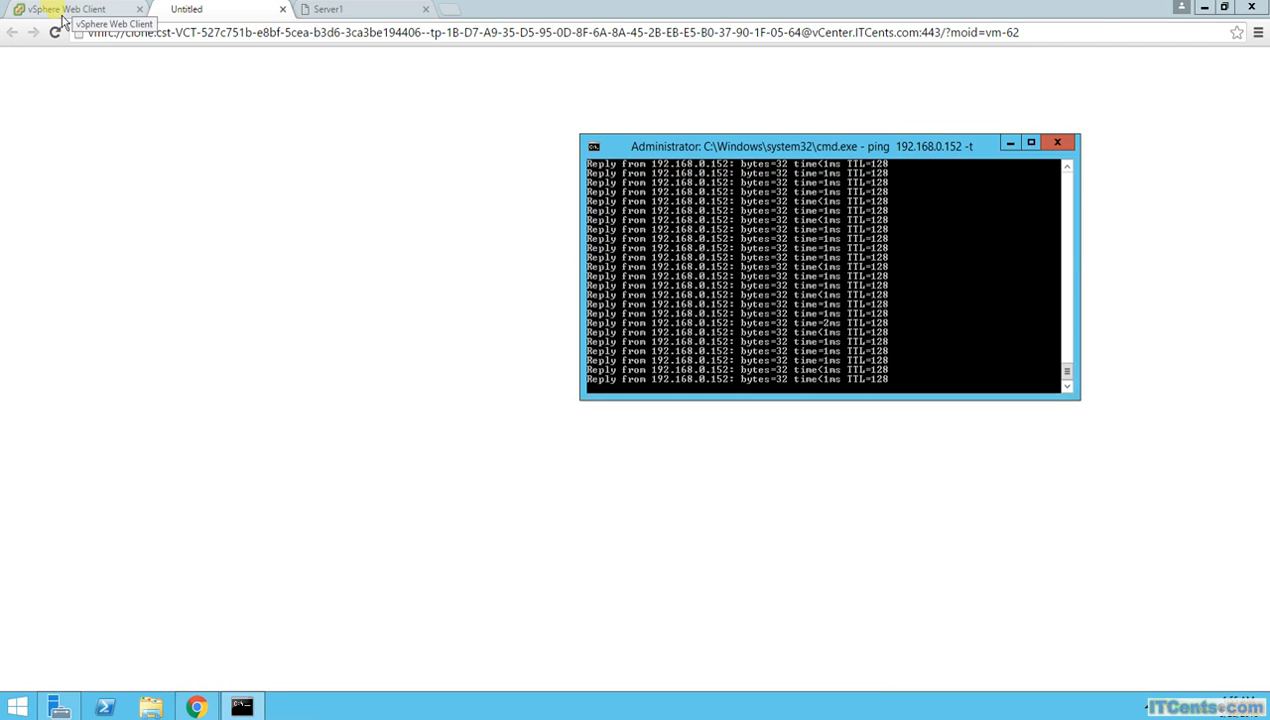
pyautogui.click(62, 10)
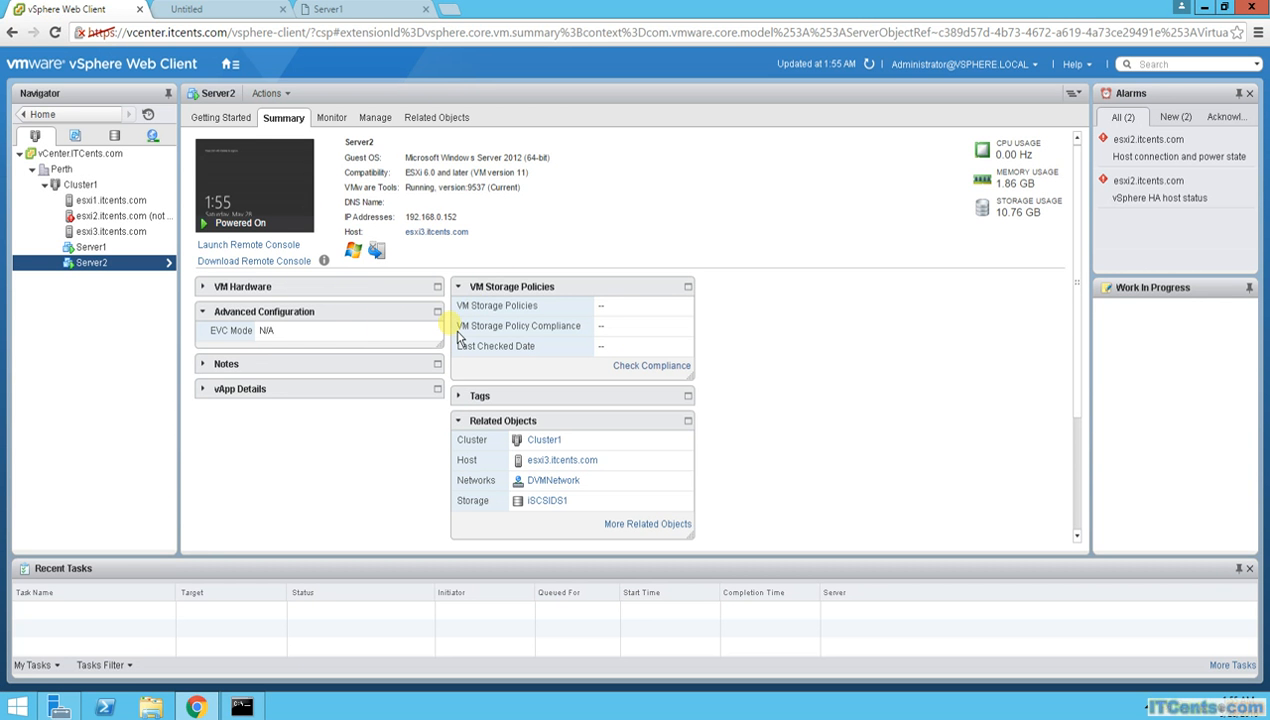